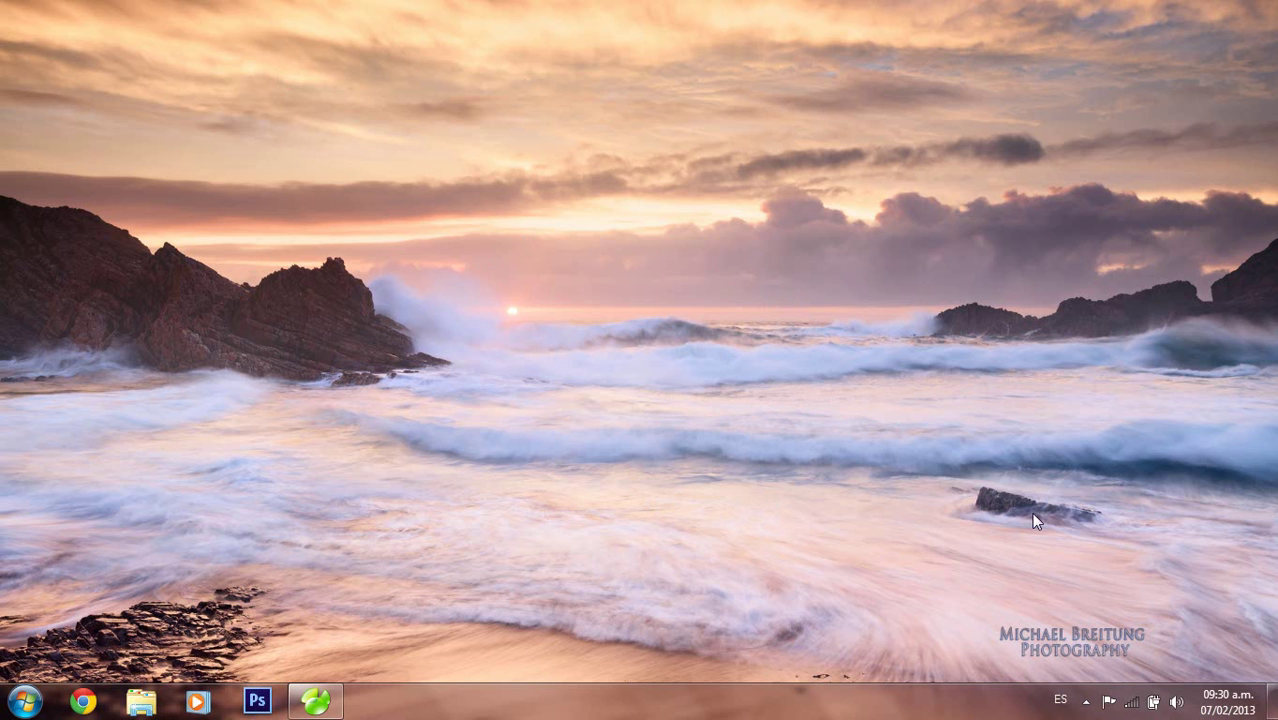
# Launch the MySQL console from the WampServer tray menu's MySQL submenu
pyautogui.click(1086, 700)
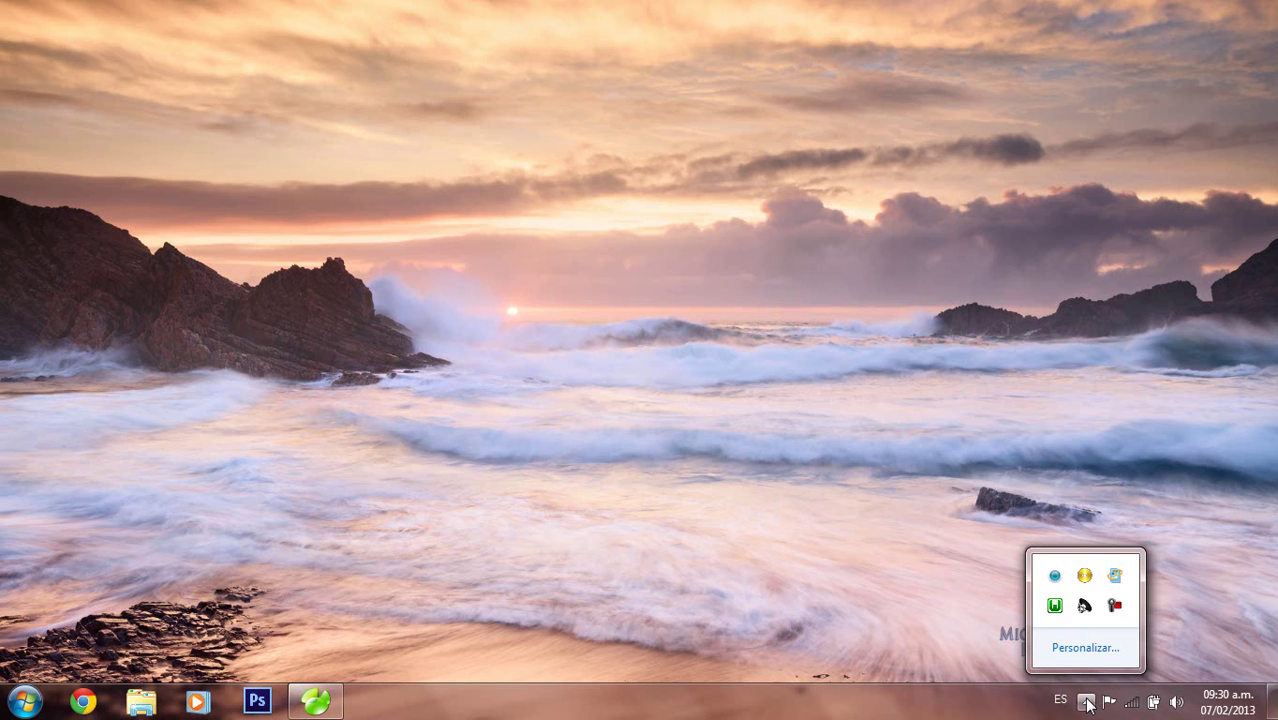
pyautogui.click(1055, 607)
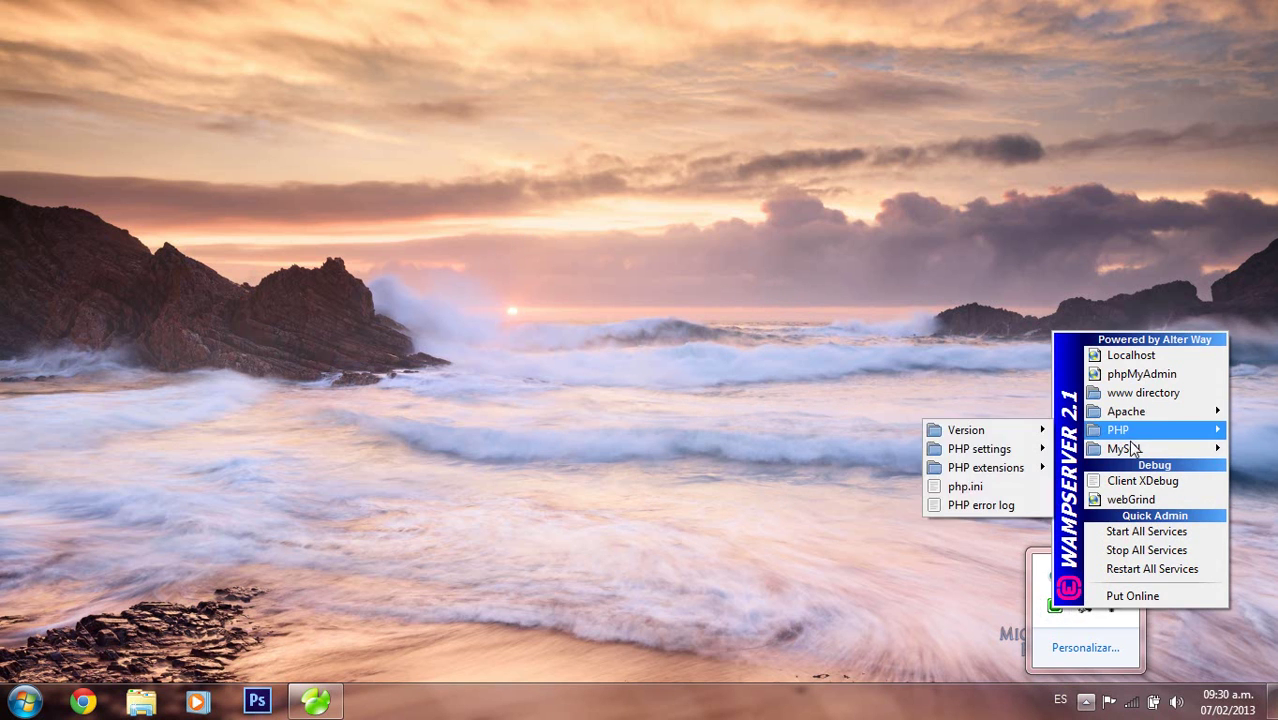
pyautogui.moveTo(1125, 448)
pyautogui.click(1013, 484)
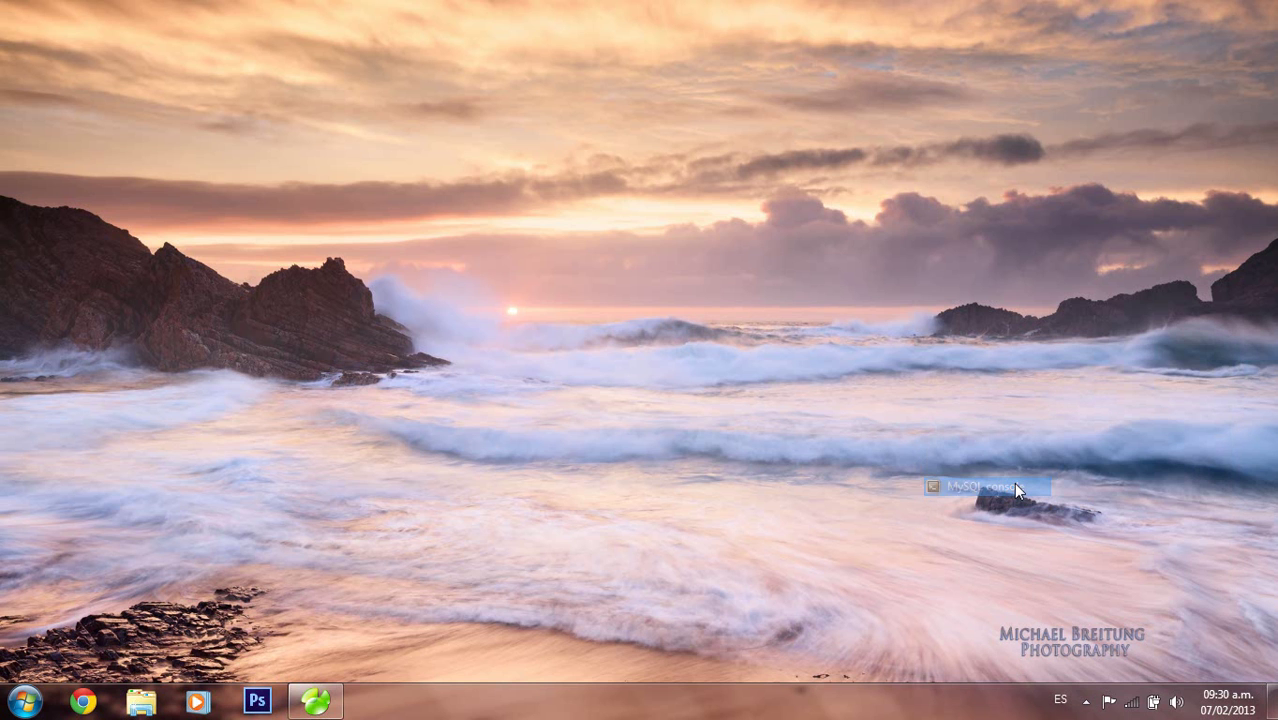
# Log in with an empty password and create database prueba, confirming it in show databases
pyautogui.press('Return')
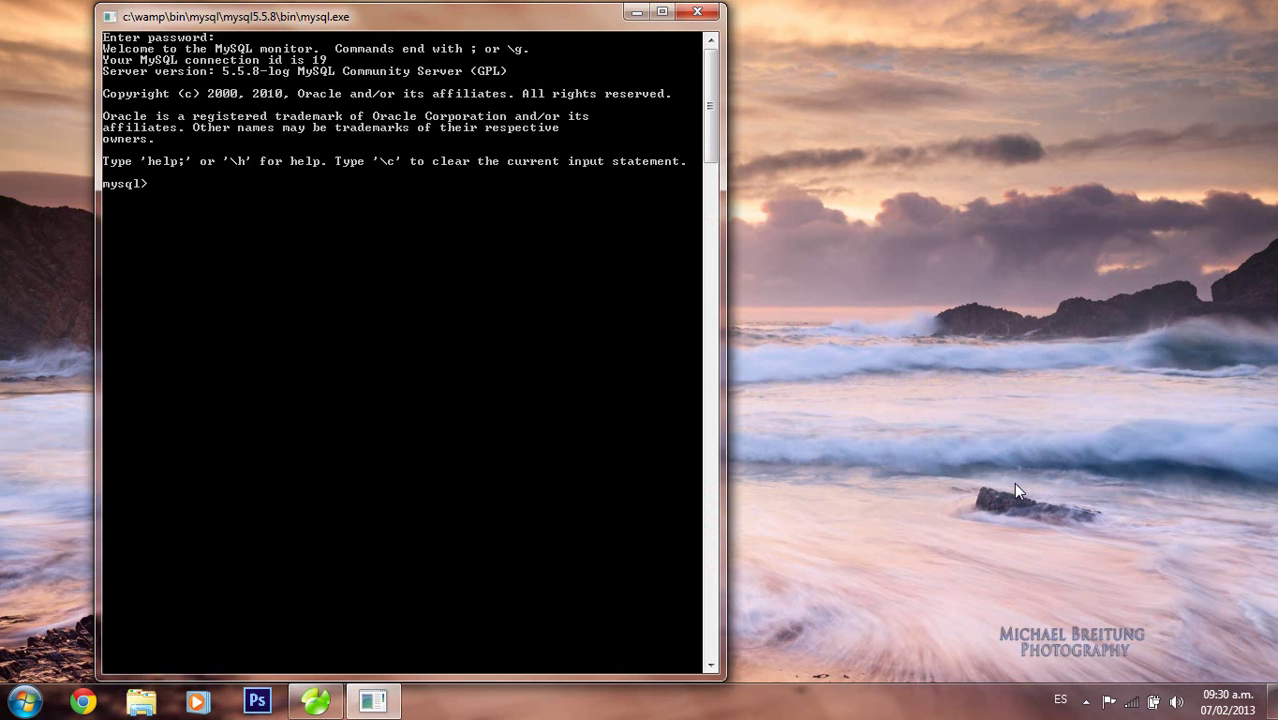
pyautogui.write('show databases;')
pyautogui.press('Return')
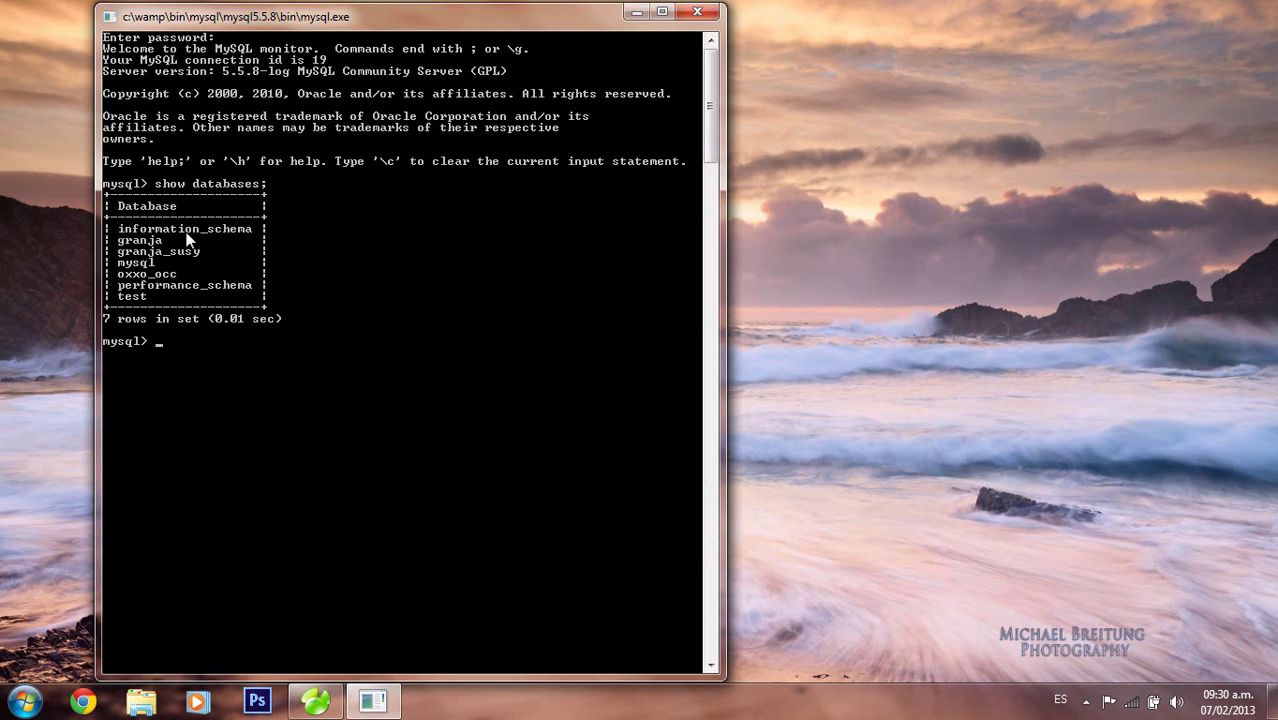
pyautogui.write('create')
pyautogui.write(' table')
pyautogui.press('BackSpace')
pyautogui.press('BackSpace')
pyautogui.press('BackSpace')
pyautogui.press('BackSpace')
pyautogui.press('BackSpace')
pyautogui.write('database prueba;')
pyautogui.press('Return')
pyautogui.press('Up')
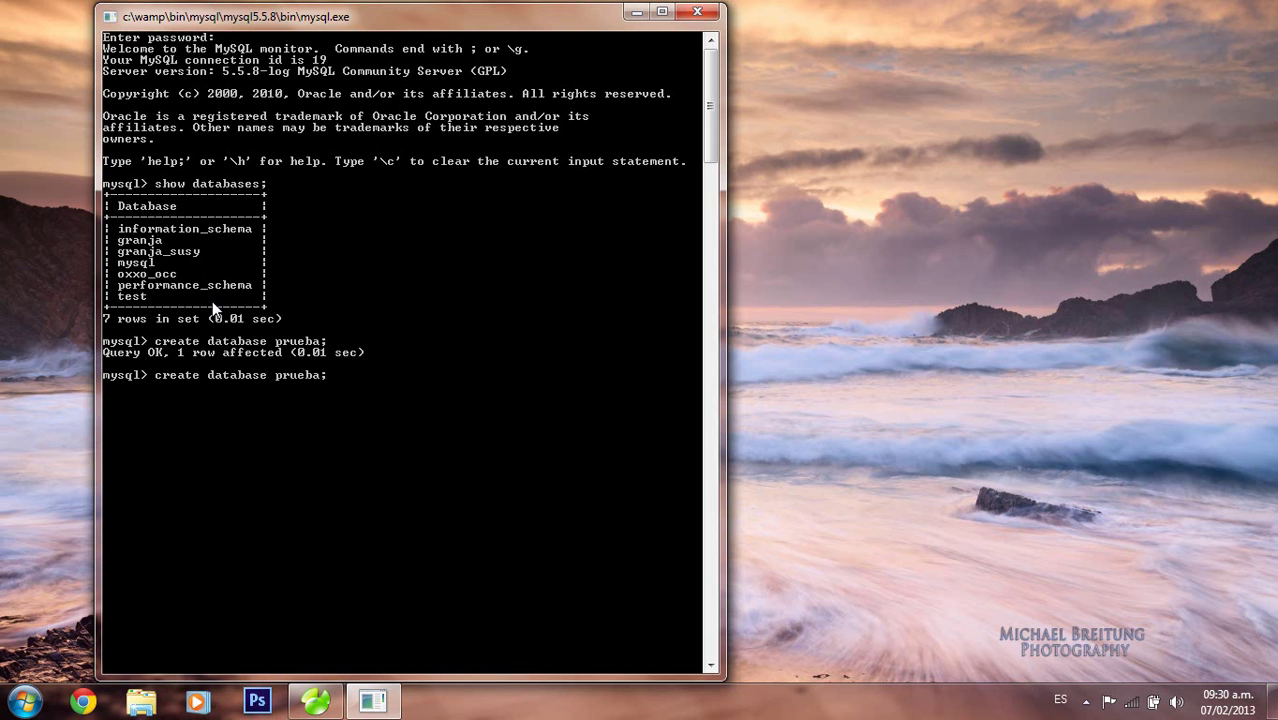
pyautogui.press('Up')
pyautogui.press('Return')
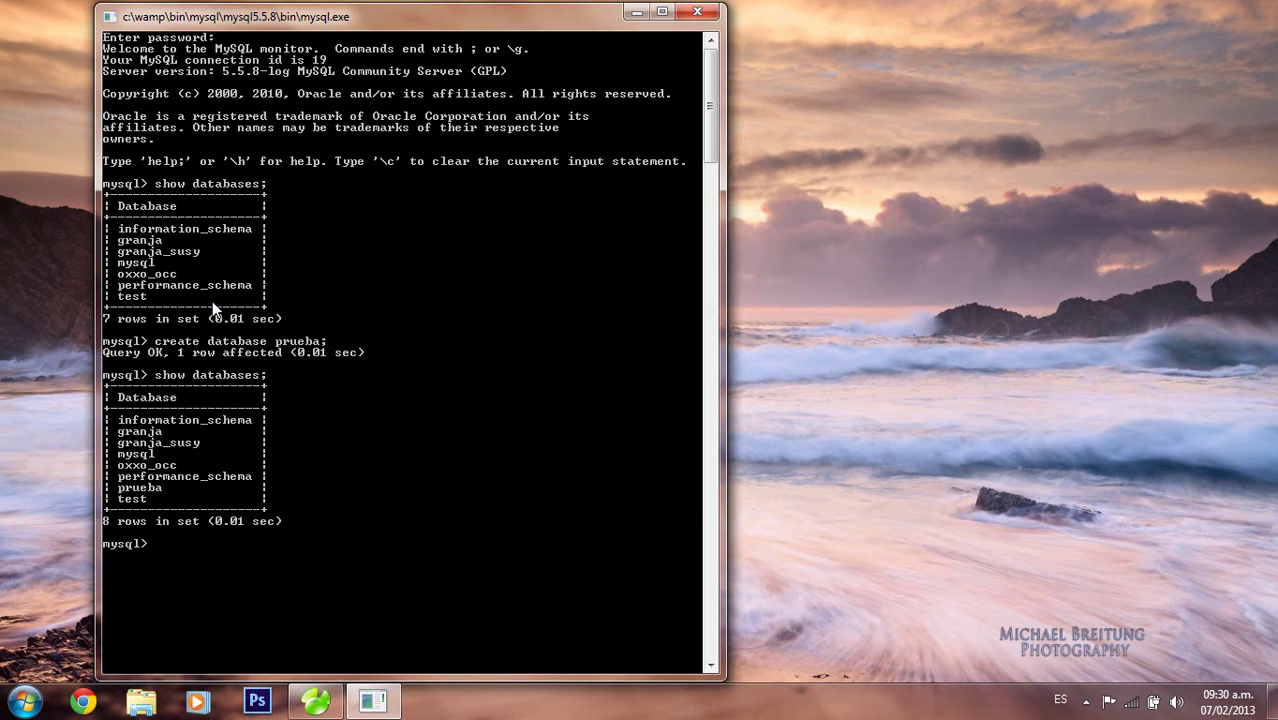
# Switch to prueba with use prueba; and confirm it has no tables
pyautogui.write('use prueba;')
pyautogui.press('Return')
pyautogui.write('s')
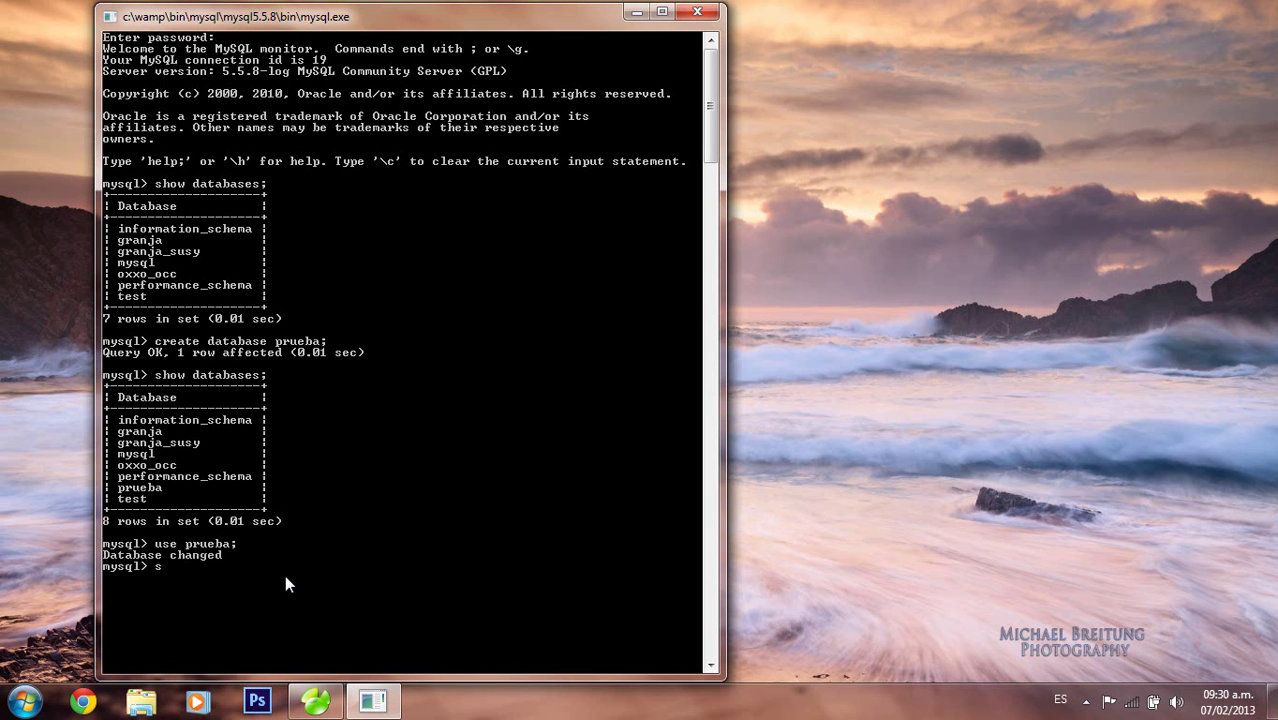
pyautogui.write('how tables;')
pyautogui.press('Return')
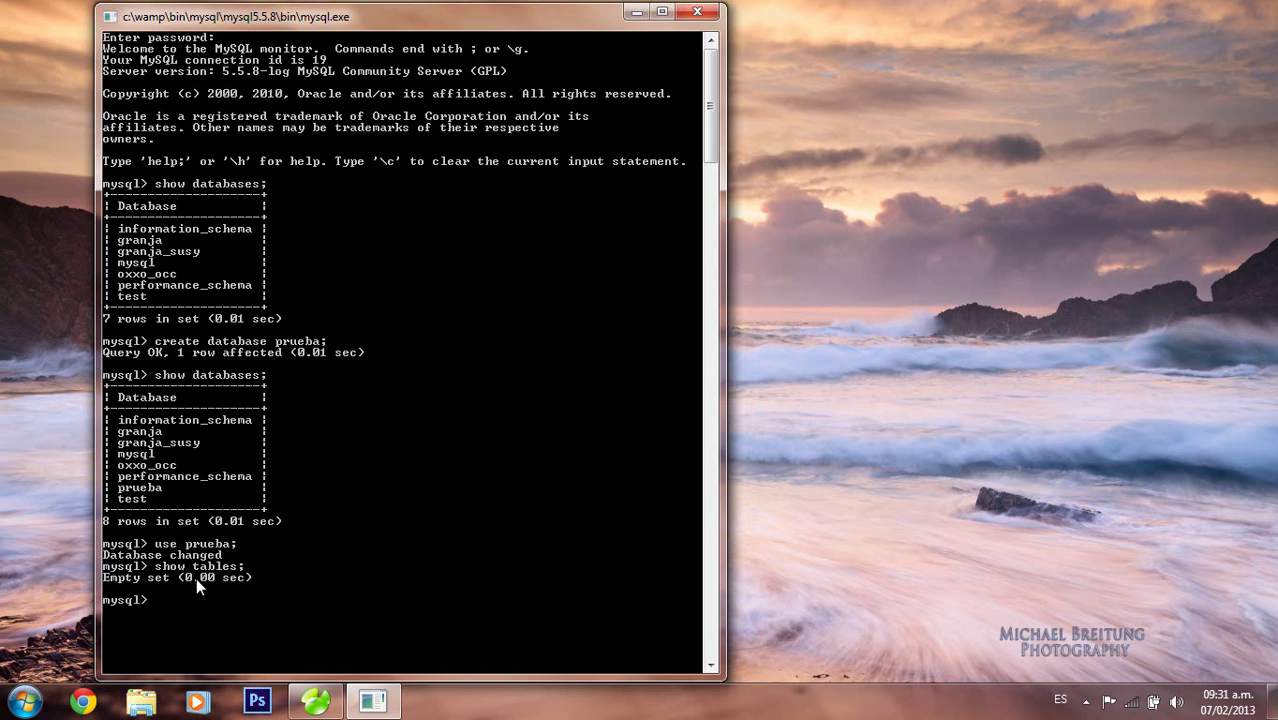
# Create table tabla with id int not null, nombre varchar(45) not null, primary key id
pyautogui.write('create table tabla(')
pyautogui.press('Return')
pyautogui.write('id int not null,')
pyautogui.press('Return')
pyautogui.write('no')
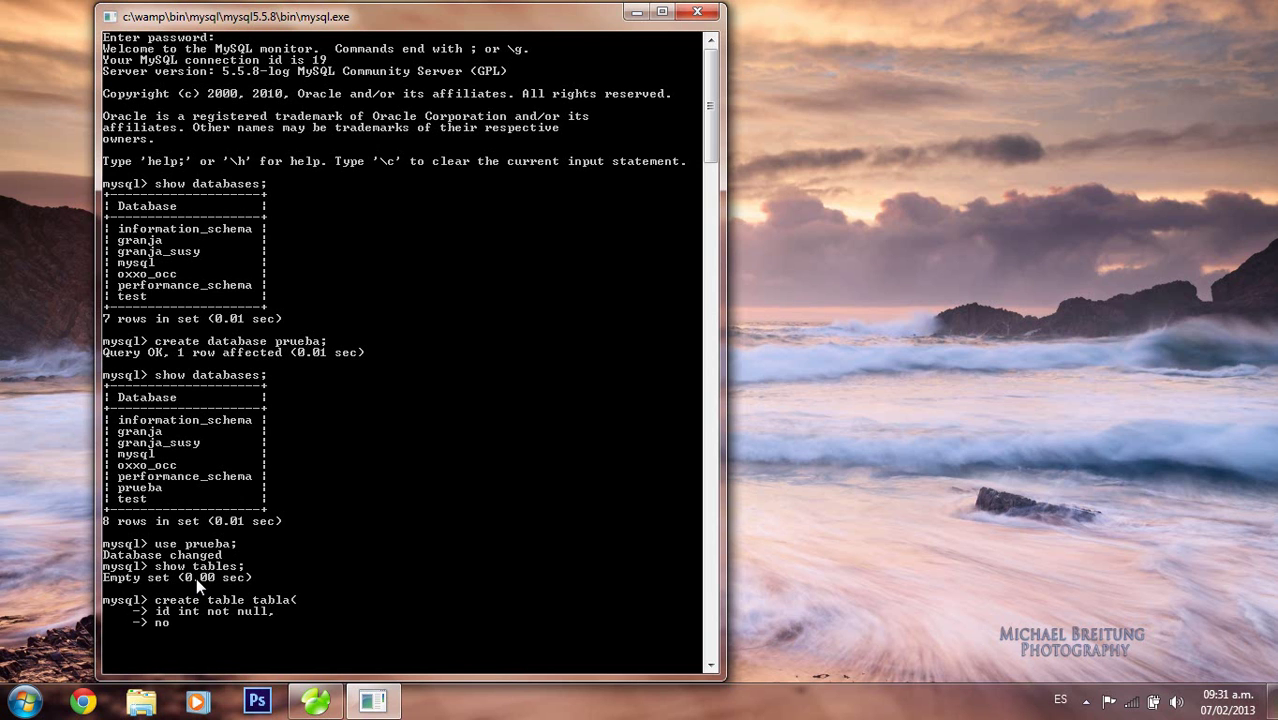
pyautogui.write('mbre varchar(45) not null,')
pyautogui.press('Return')
pyautogui.write('prima')
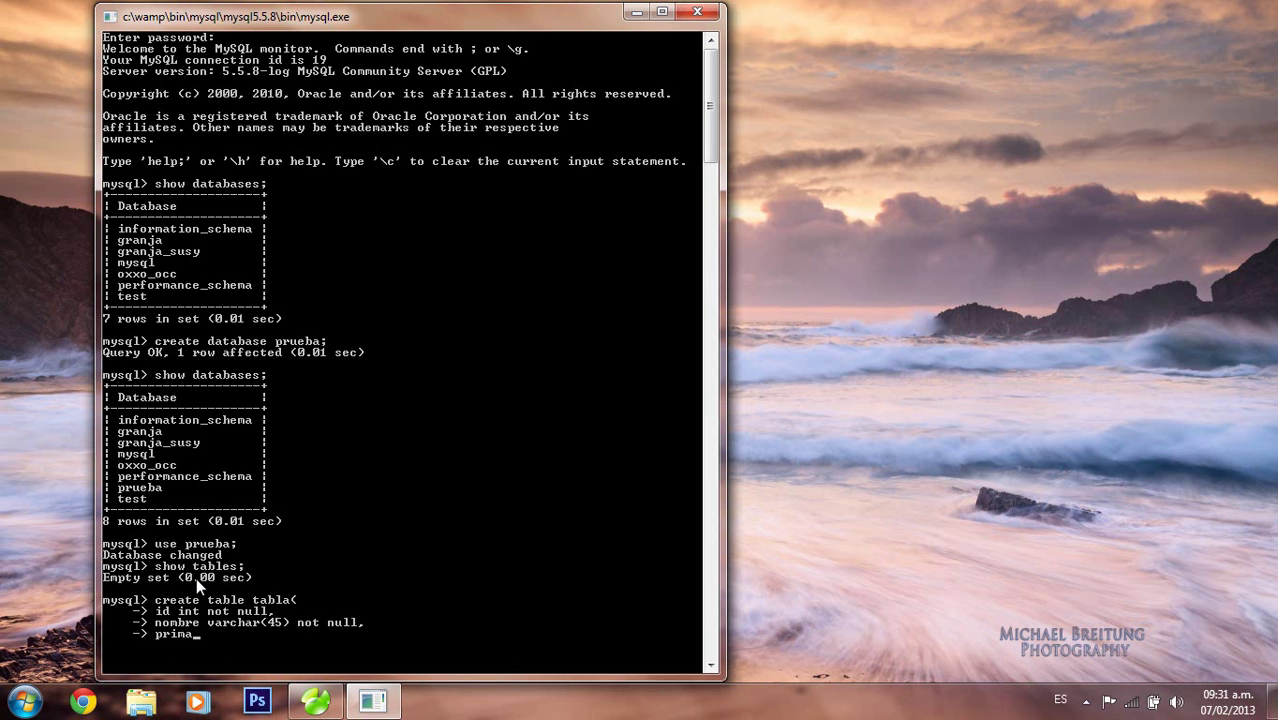
pyautogui.write('ry key(id));')
pyautogui.press('Return')
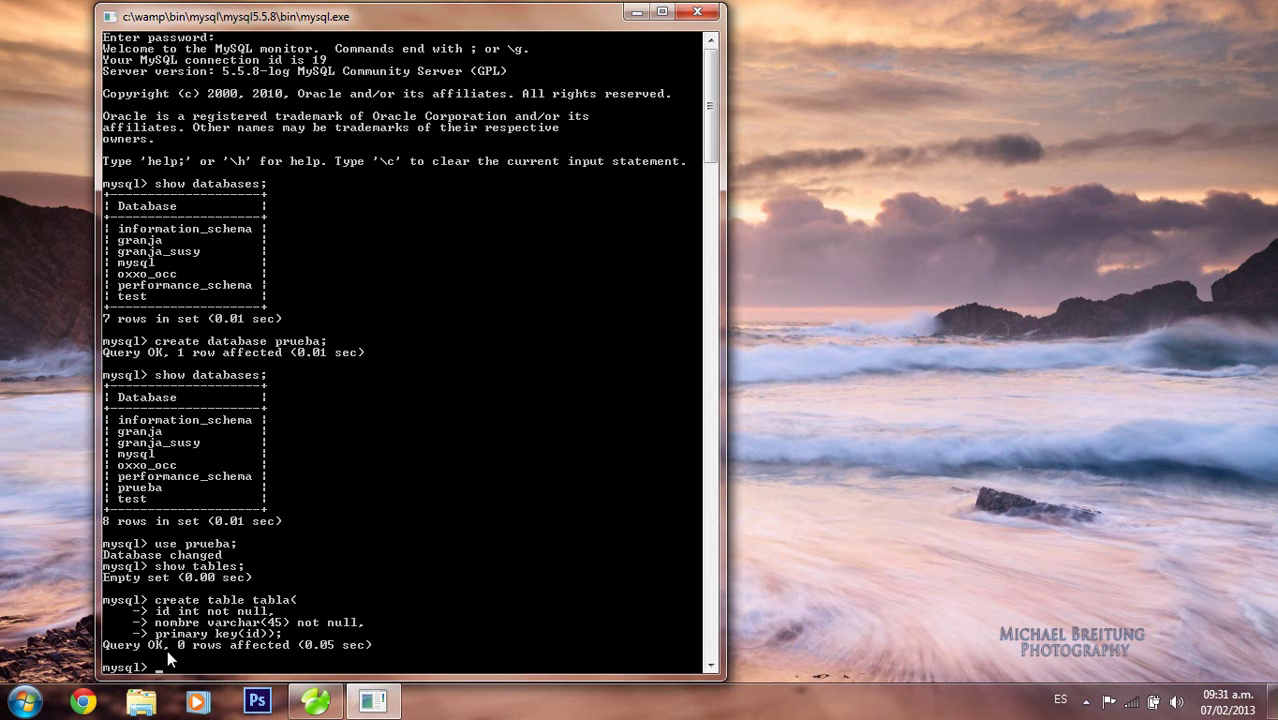
# Verify tabla with show tables; and describe tabla;
pyautogui.write('show tableS;')
pyautogui.press('BackSpace')
pyautogui.press('BackSpace')
pyautogui.write('s;')
pyautogui.press('Return')
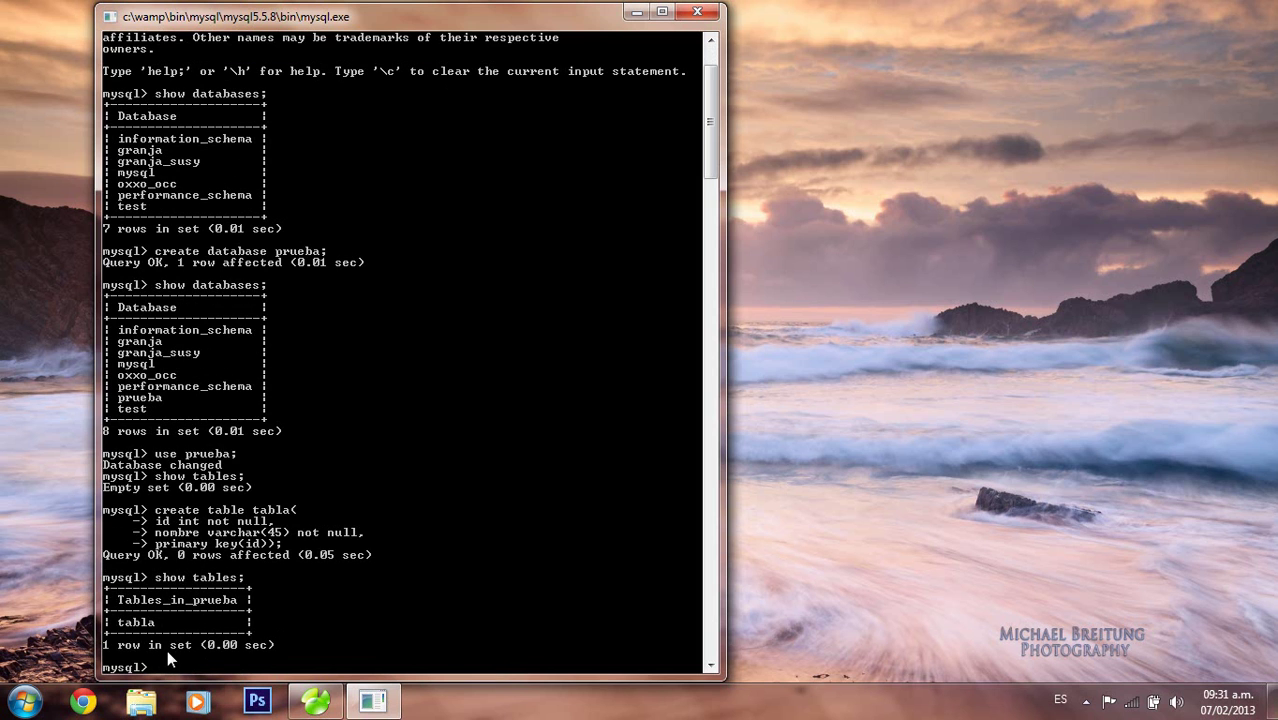
pyautogui.write('describe tabla;')
pyautogui.press('Return')
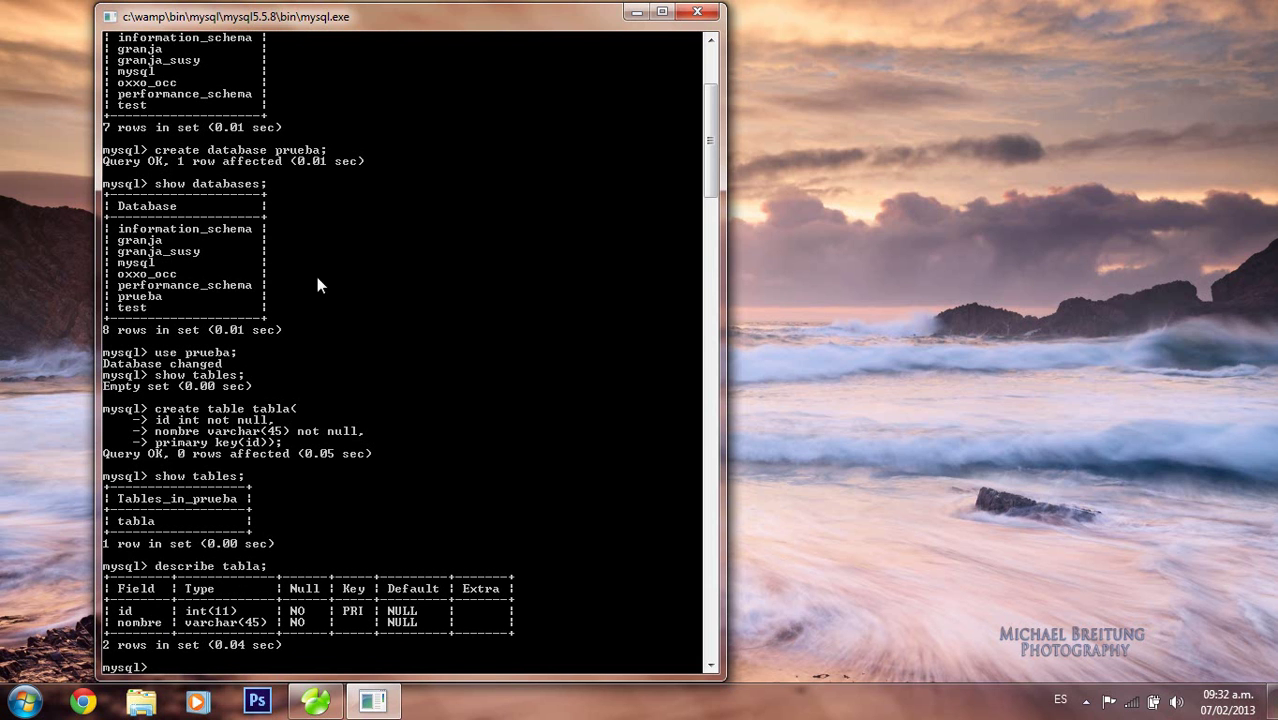
# Minimize the MySQL console and open phpMyAdmin from the WampServer tray menu
pyautogui.click(639, 14)
pyautogui.click(1086, 701)
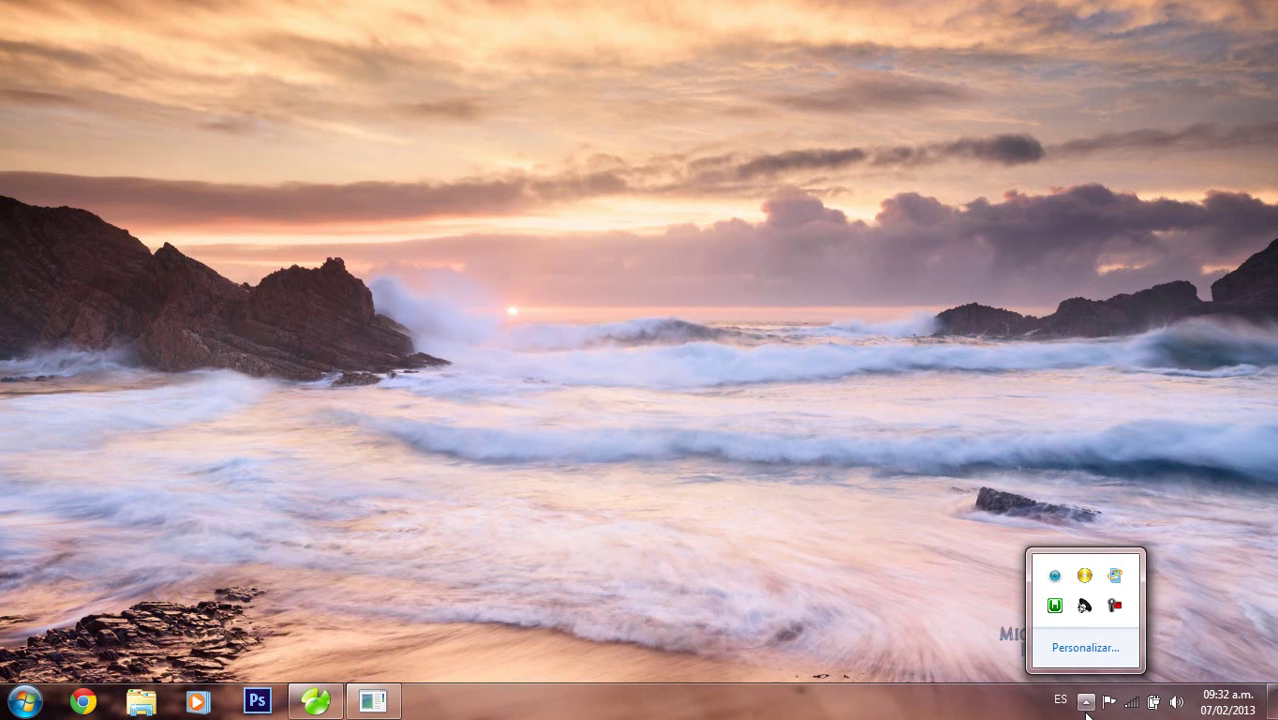
pyautogui.click(1055, 607)
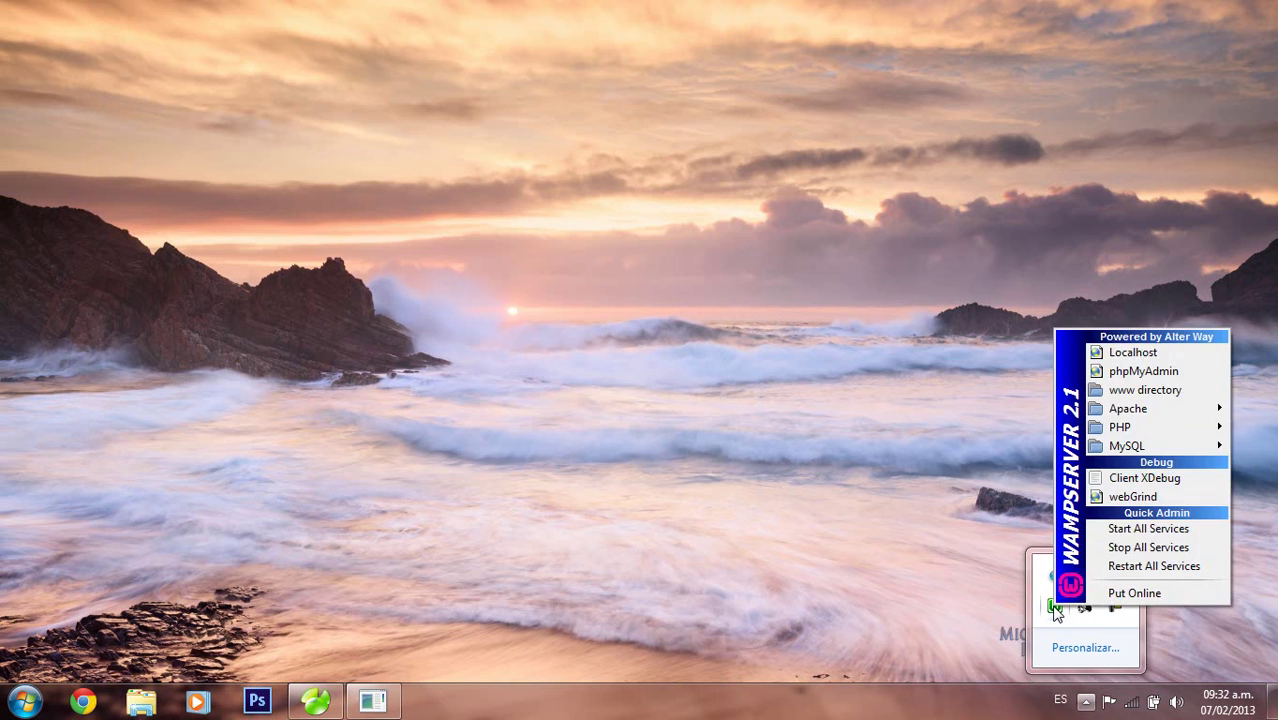
pyautogui.click(1131, 371)
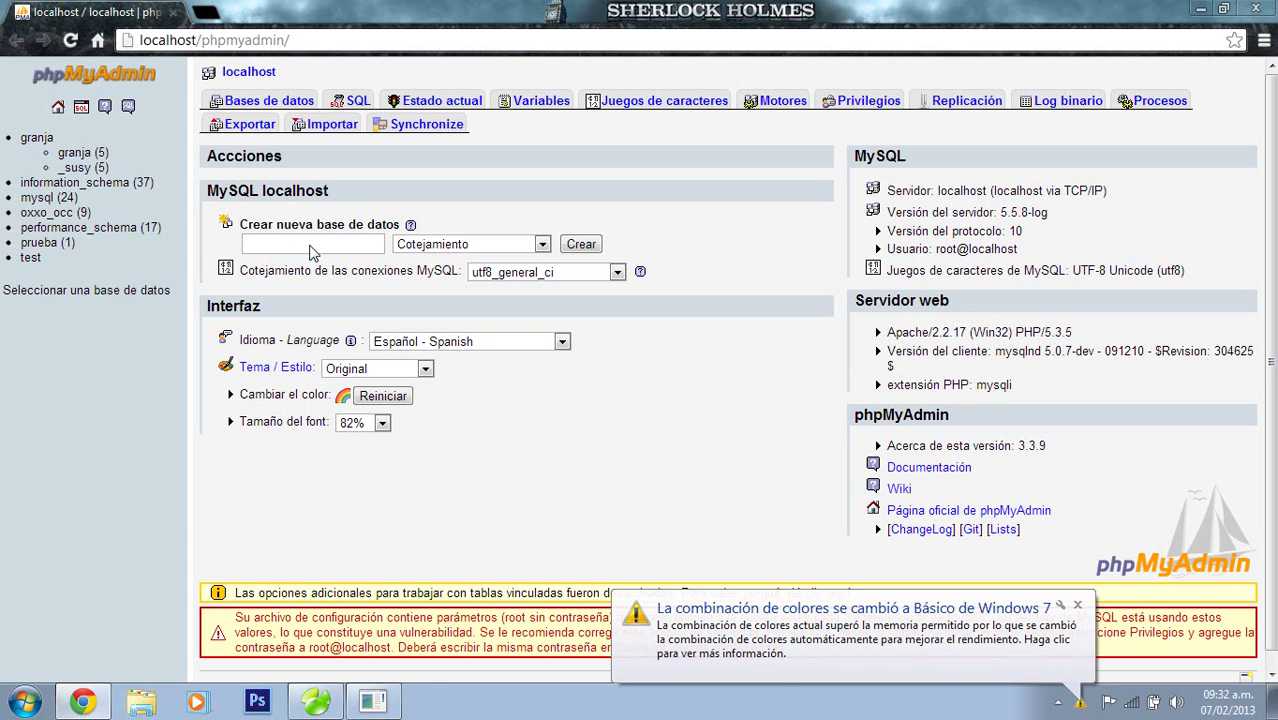
# Create a new database named prueba2 in phpMyAdmin
pyautogui.click(311, 246)
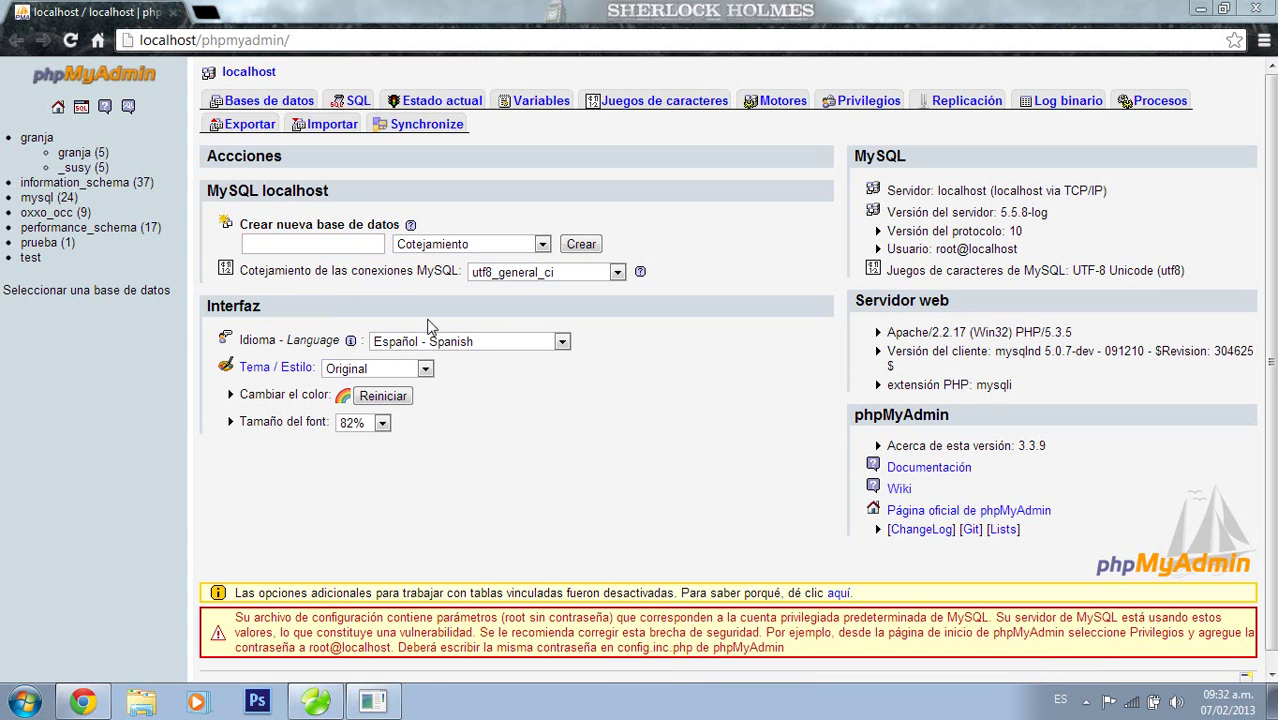
pyautogui.click(349, 243)
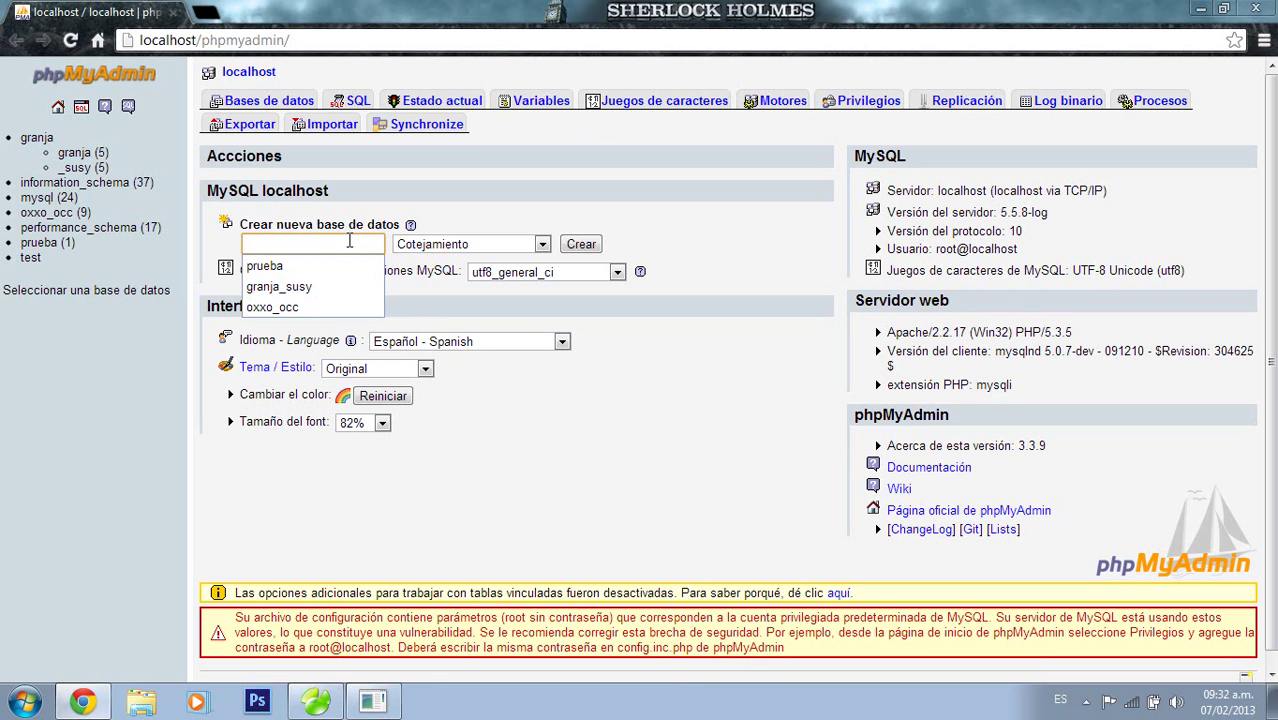
pyautogui.write('test')
pyautogui.press('BackSpace')
pyautogui.press('BackSpace')
pyautogui.press('BackSpace')
pyautogui.press('BackSpace')
pyautogui.write('prueba2')
pyautogui.click(598, 246)
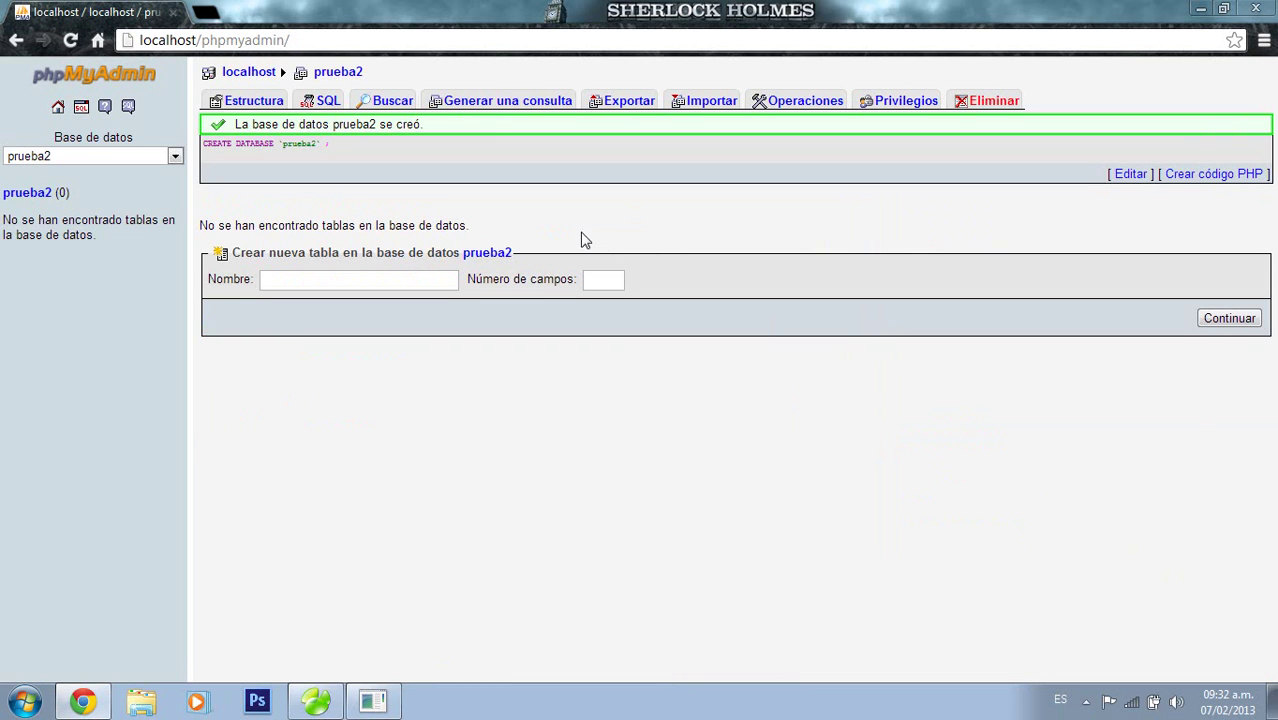
pyautogui.tripleClick(325, 142)
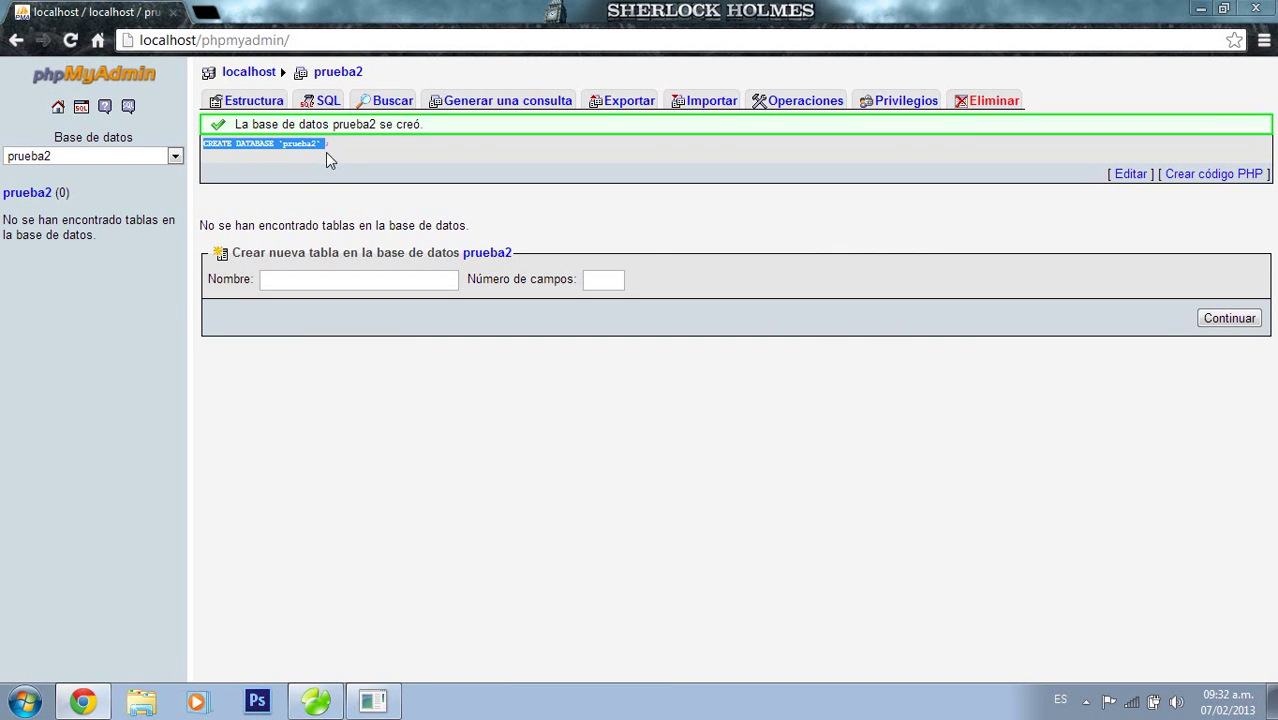
# Start a new table named tabla with 2 fields in prueba2
pyautogui.click(343, 278)
pyautogui.write('tabla')
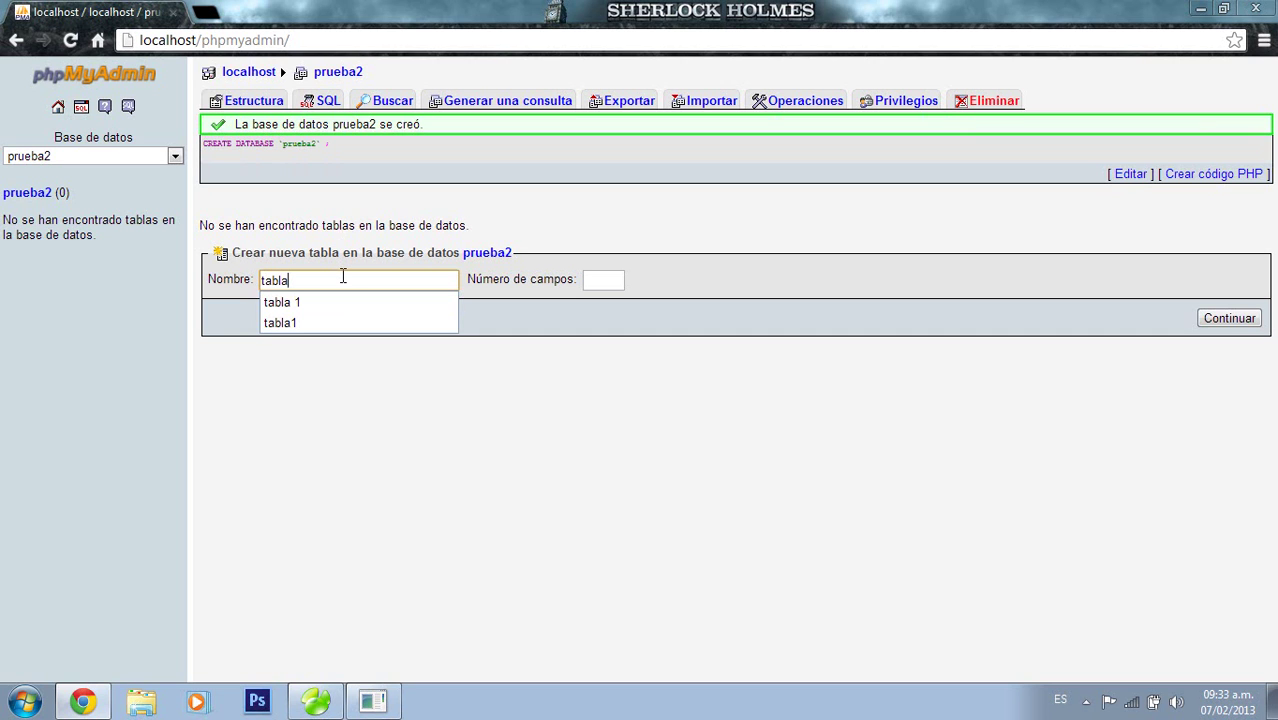
pyautogui.click(624, 279)
pyautogui.write('2')
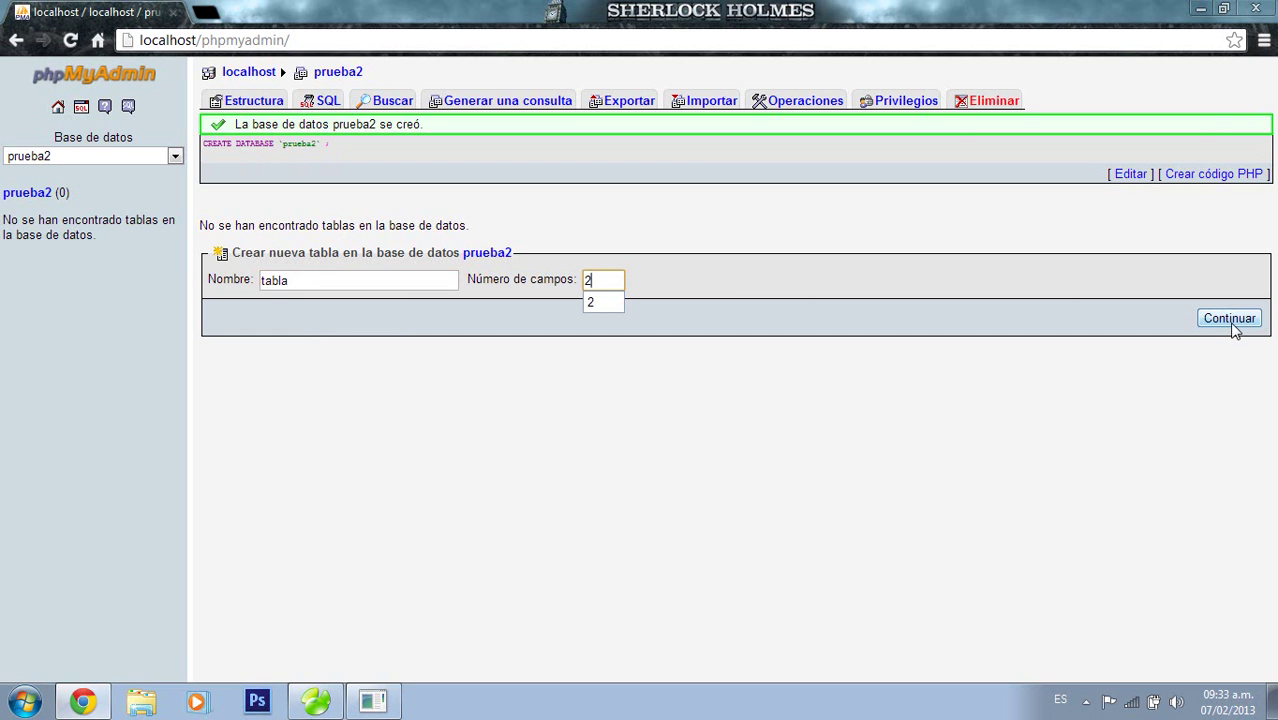
pyautogui.click(1232, 320)
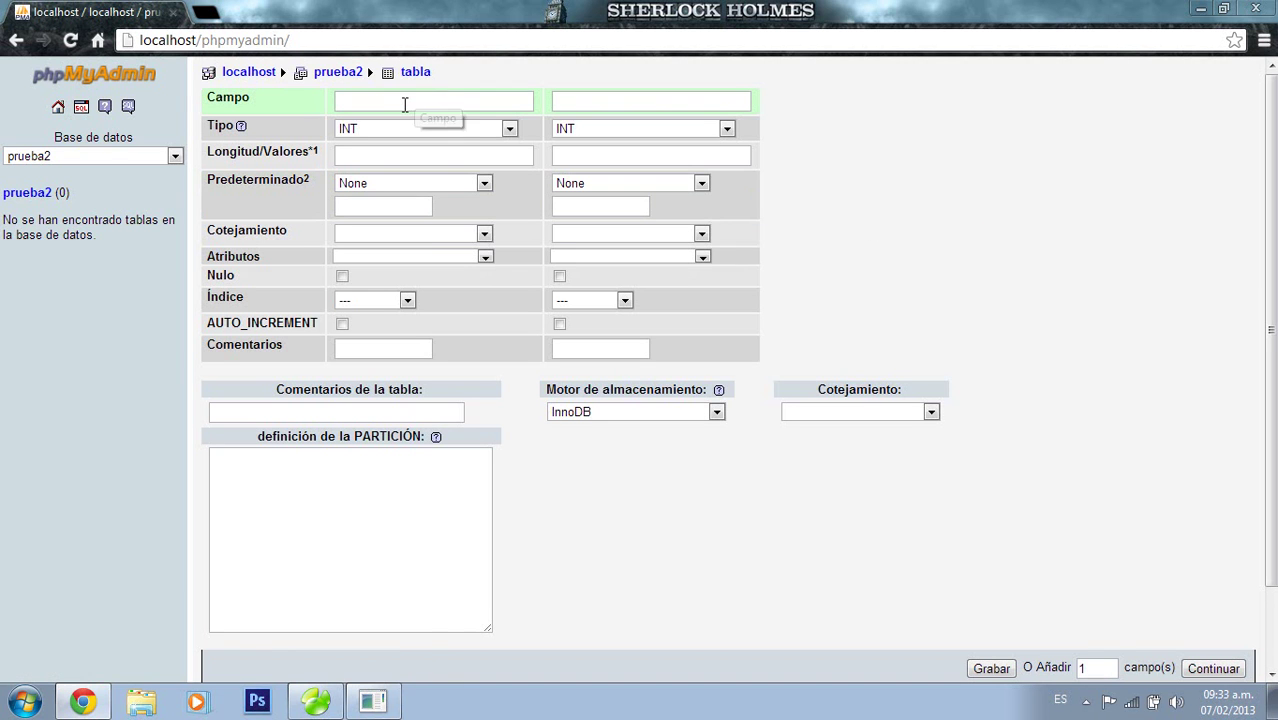
# Define fields id (auto-increment) and nombre VARCHAR(45), then save table tabla
pyautogui.click(405, 104)
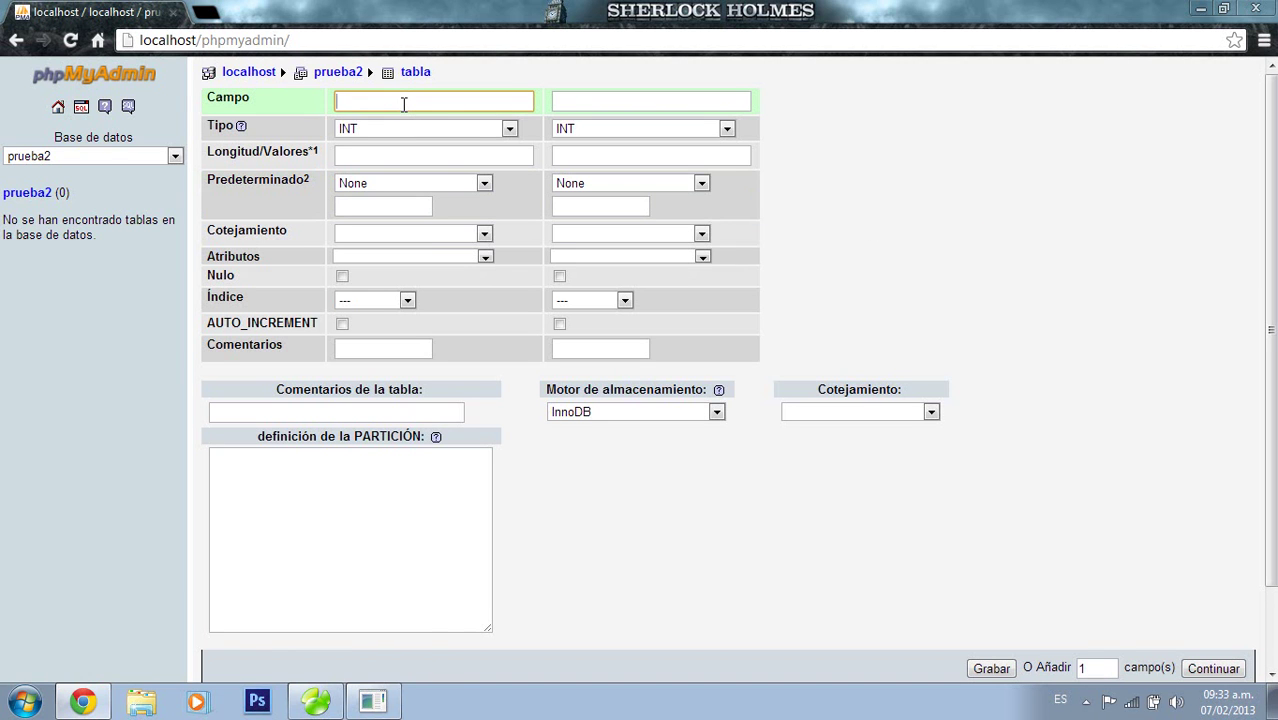
pyautogui.write('id')
pyautogui.click(585, 104)
pyautogui.write('nombre')
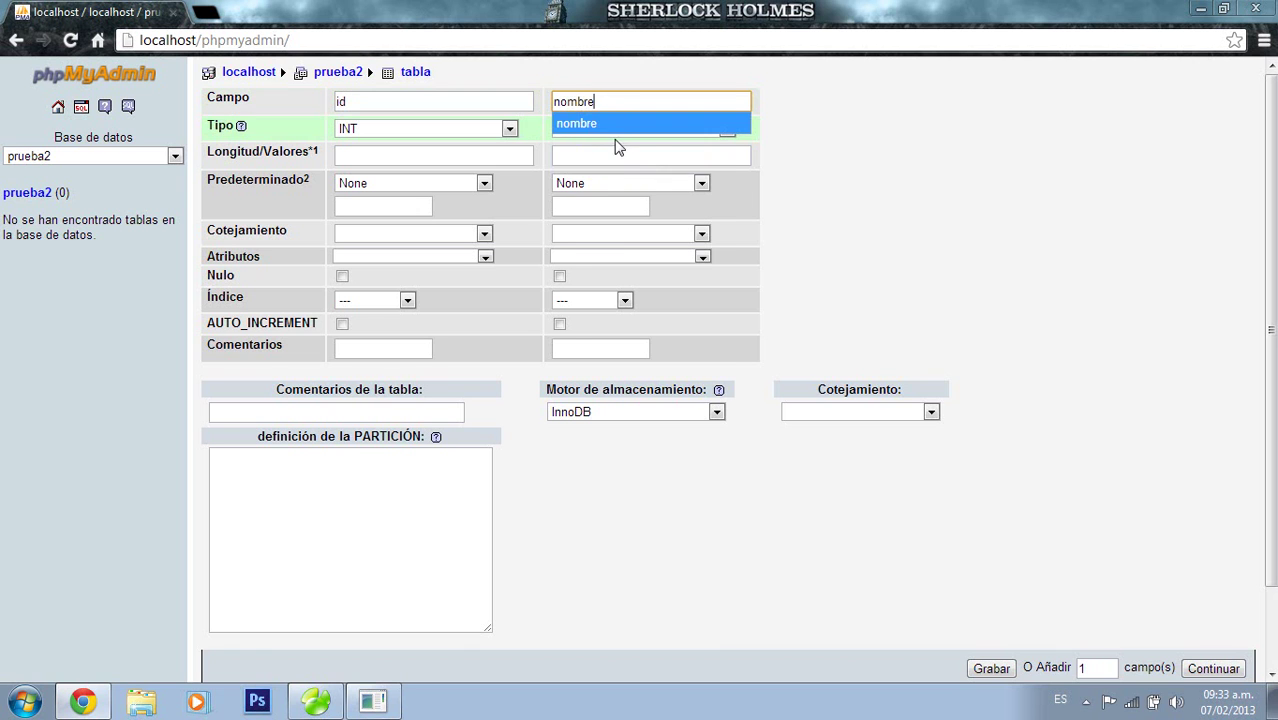
pyautogui.click(656, 134)
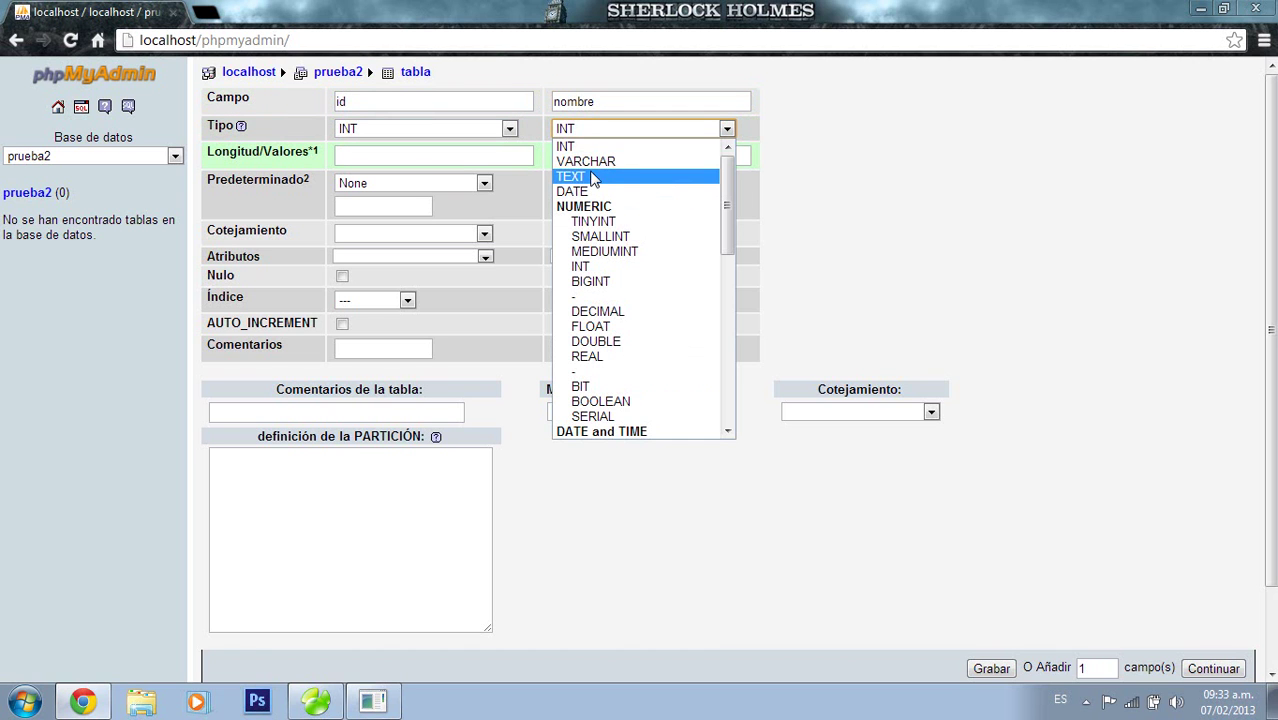
pyautogui.click(601, 161)
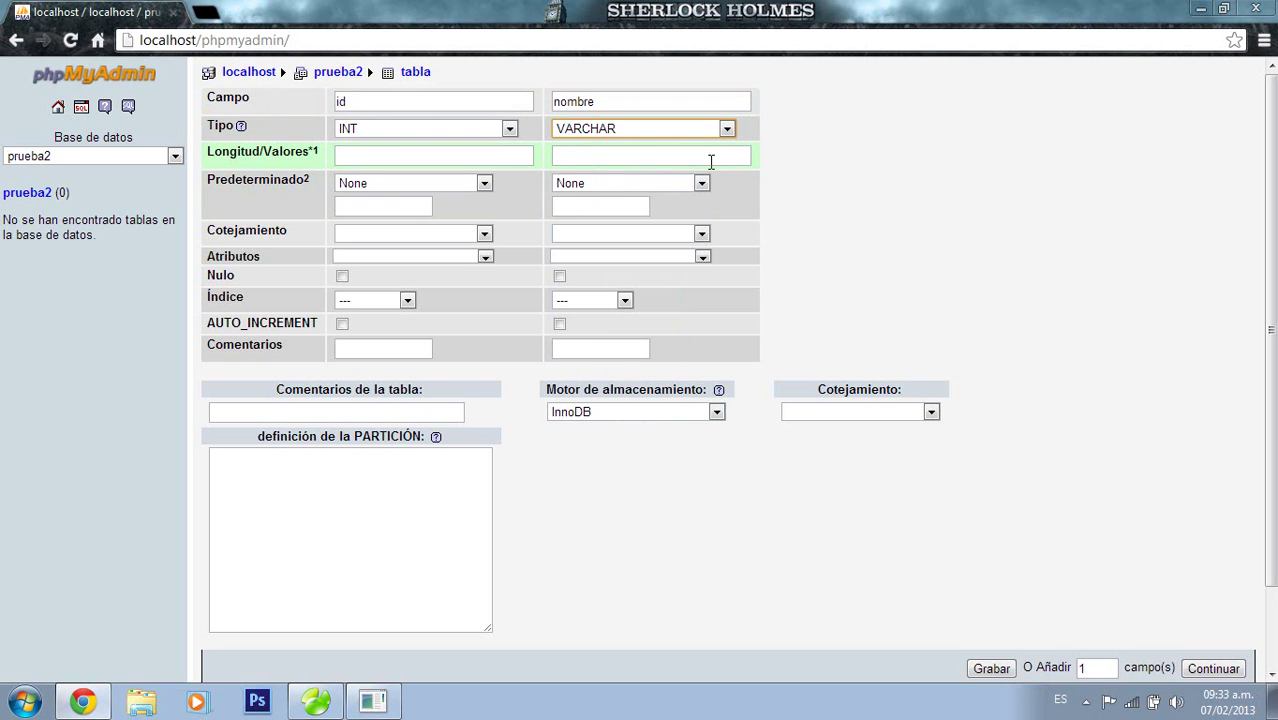
pyautogui.click(711, 161)
pyautogui.write('45')
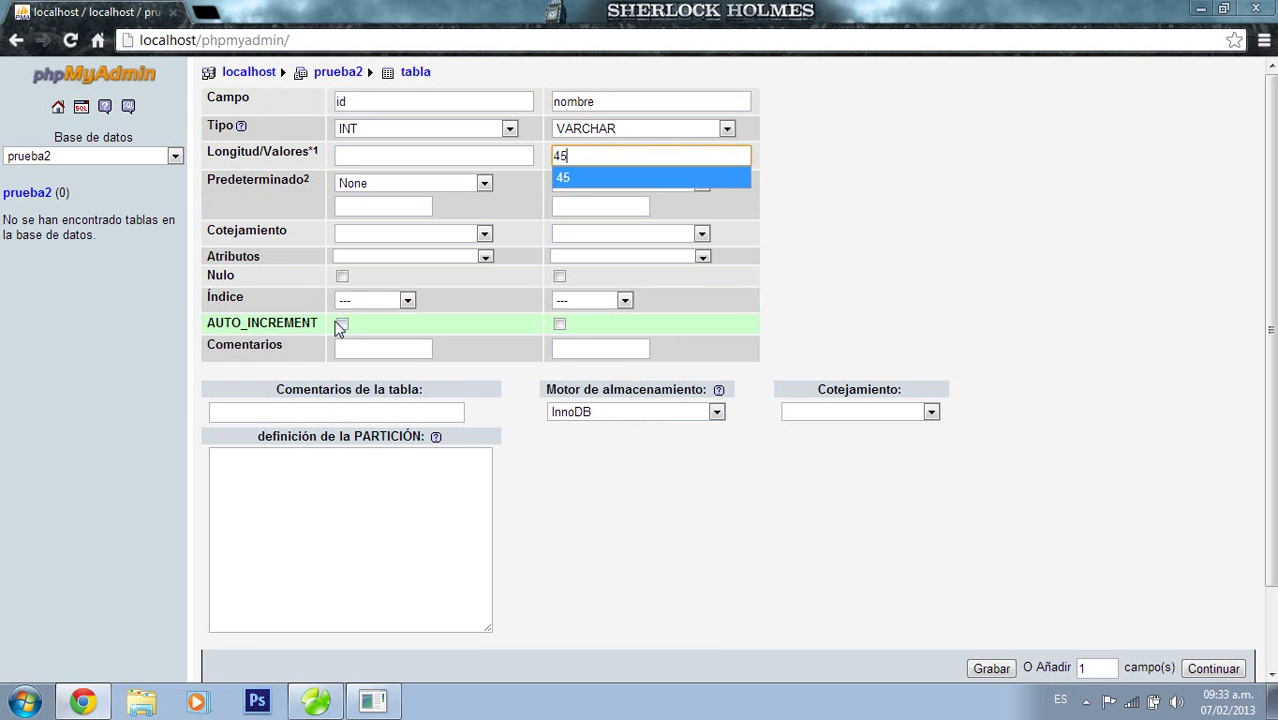
pyautogui.click(342, 325)
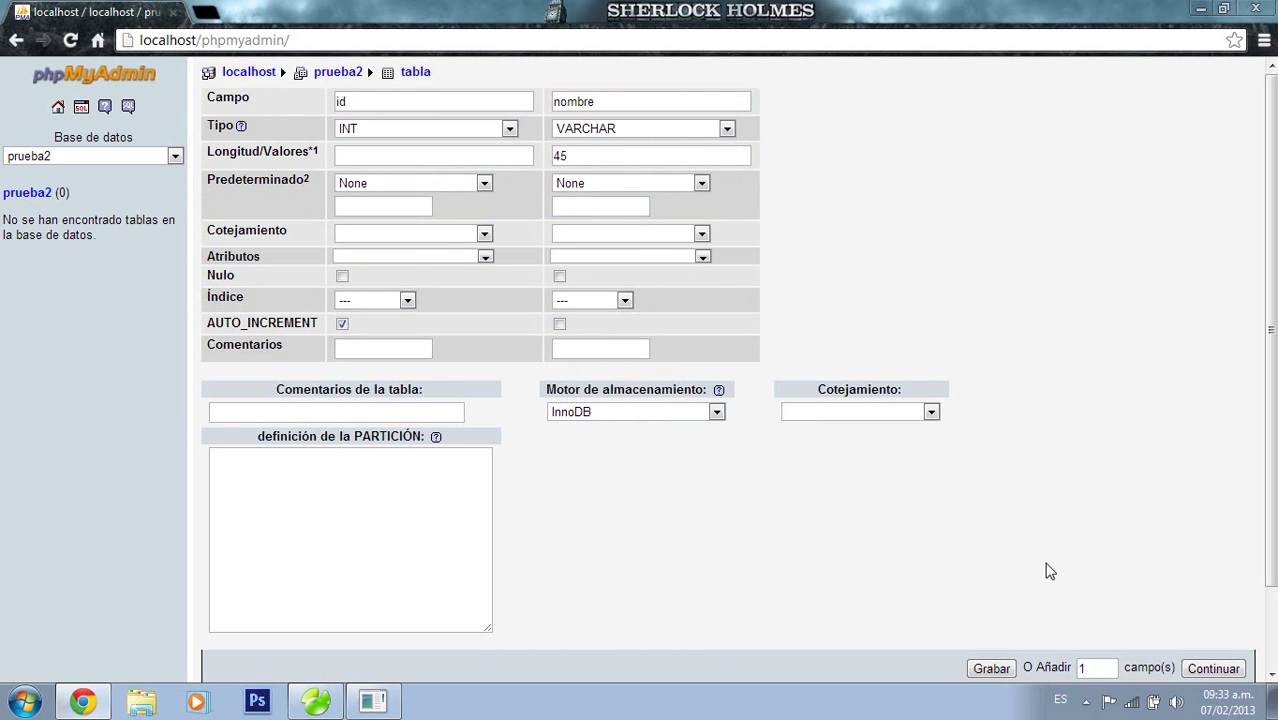
pyautogui.click(992, 669)
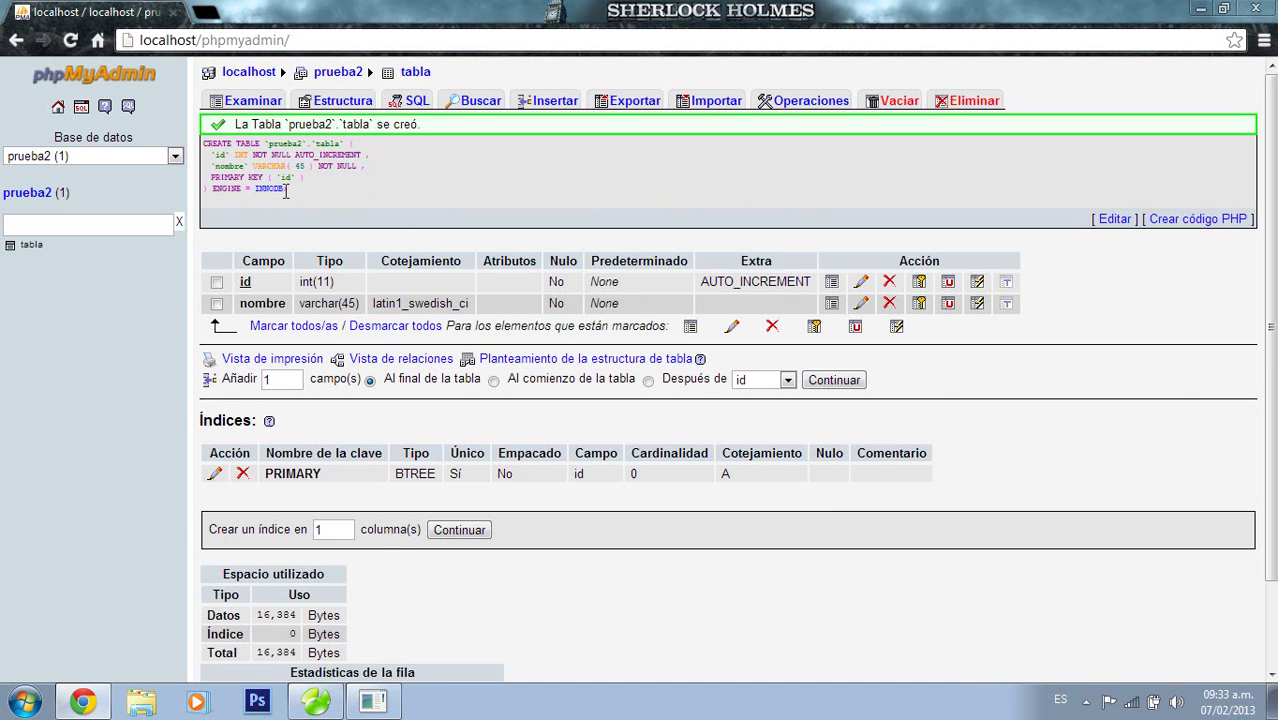
# Drop table tabla from prueba2, confirming the DROP TABLE prompt
pyautogui.moveTo(287, 190); pyautogui.dragTo(203, 143)
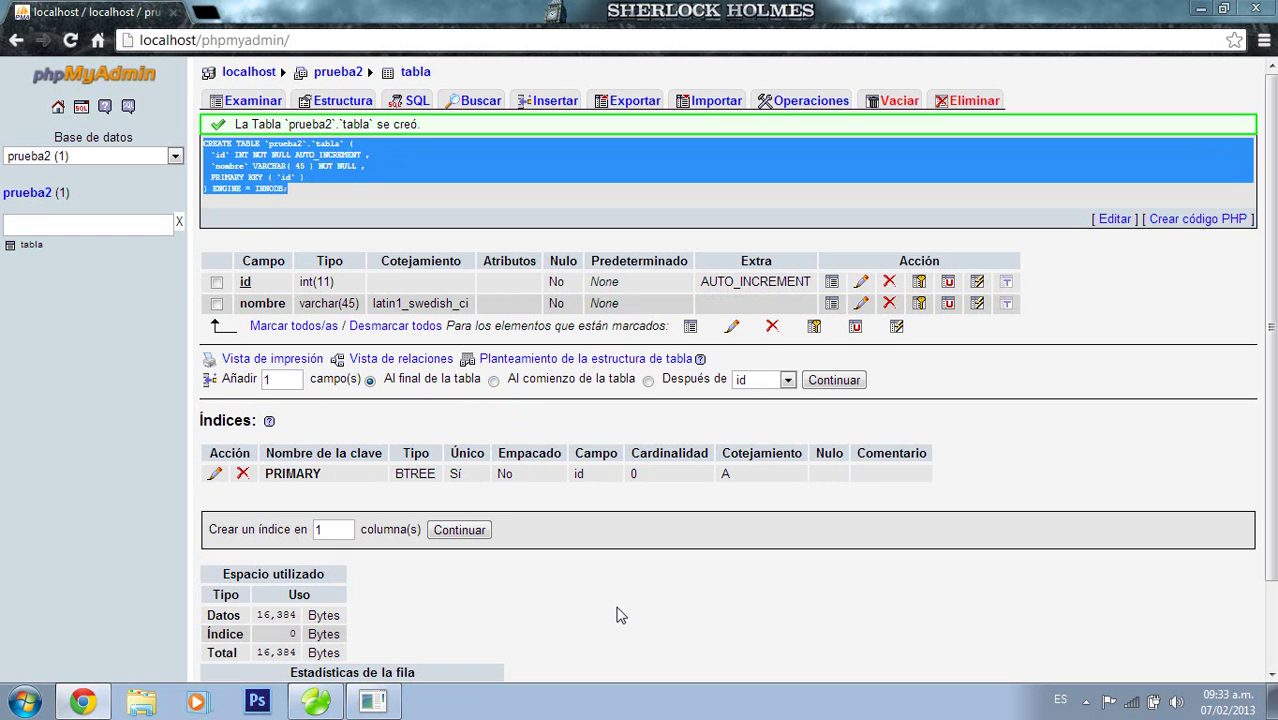
pyautogui.click(620, 615)
pyautogui.click(34, 248)
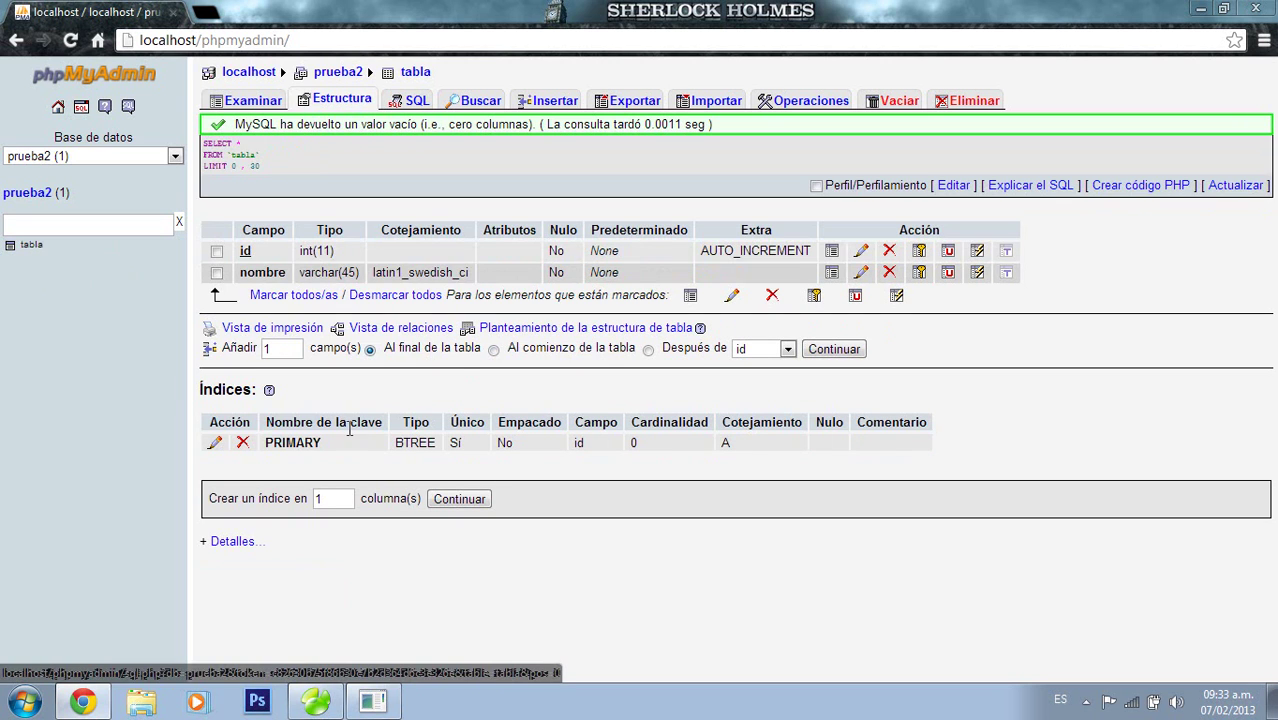
pyautogui.click(966, 100)
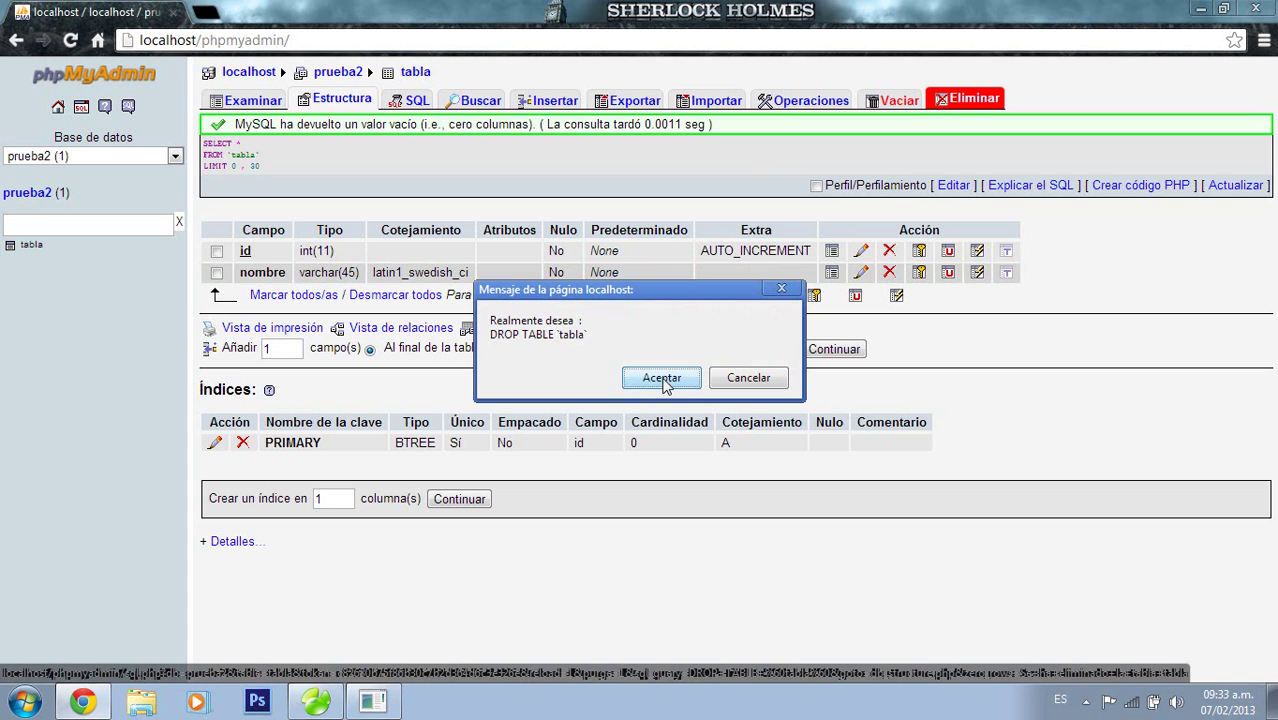
pyautogui.click(663, 381)
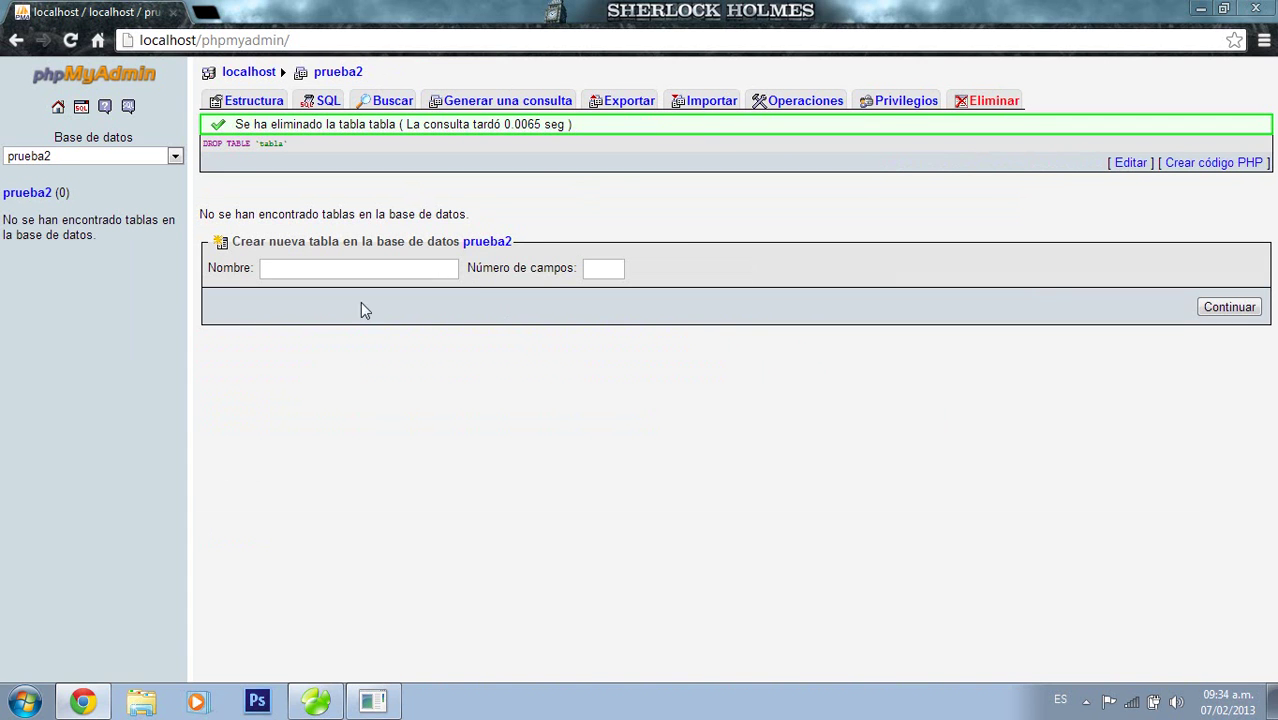
# Minimize the phpMyAdmin browser window to show the desktop
pyautogui.moveTo(287, 41); pyautogui.dragTo(204, 44)
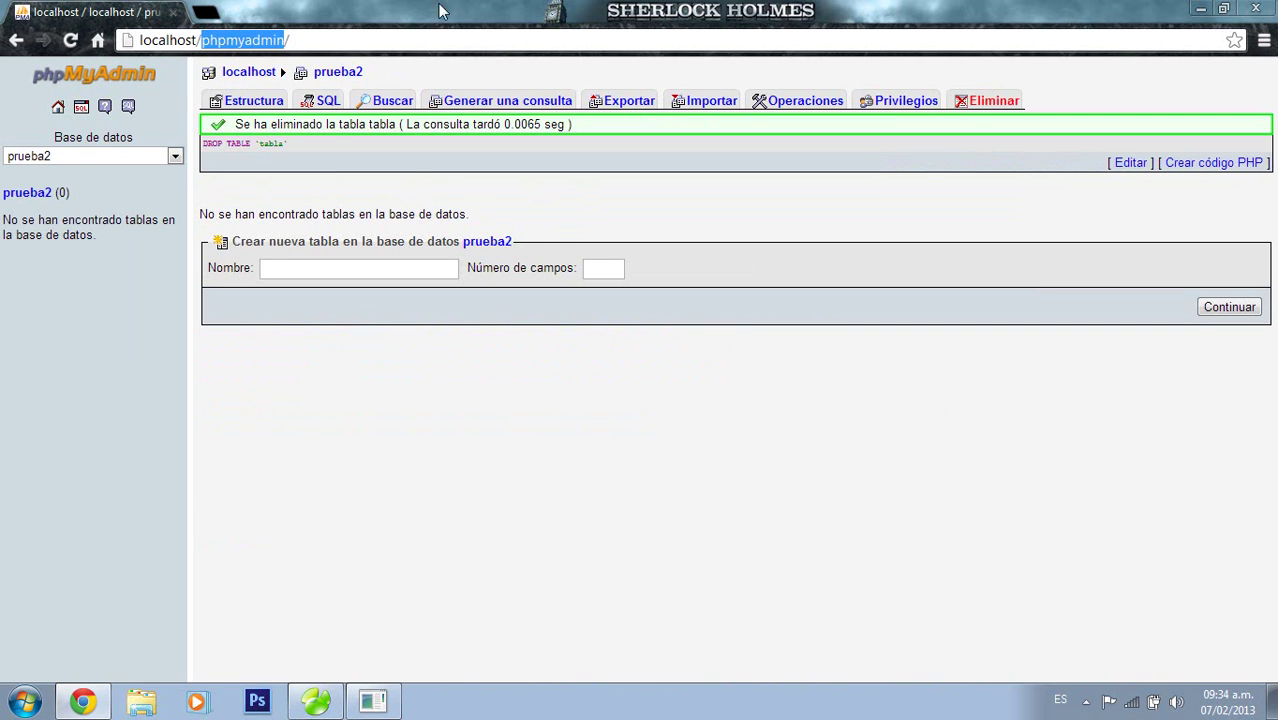
pyautogui.click(443, 189)
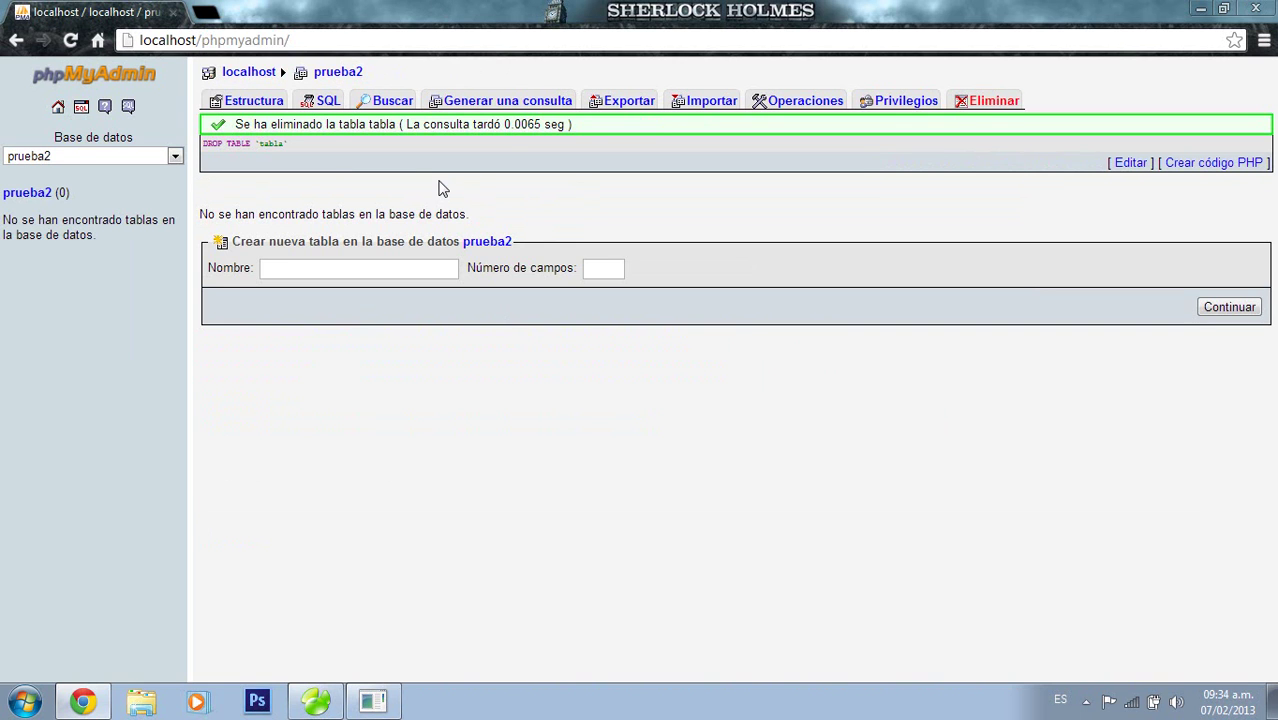
pyautogui.click(1203, 9)
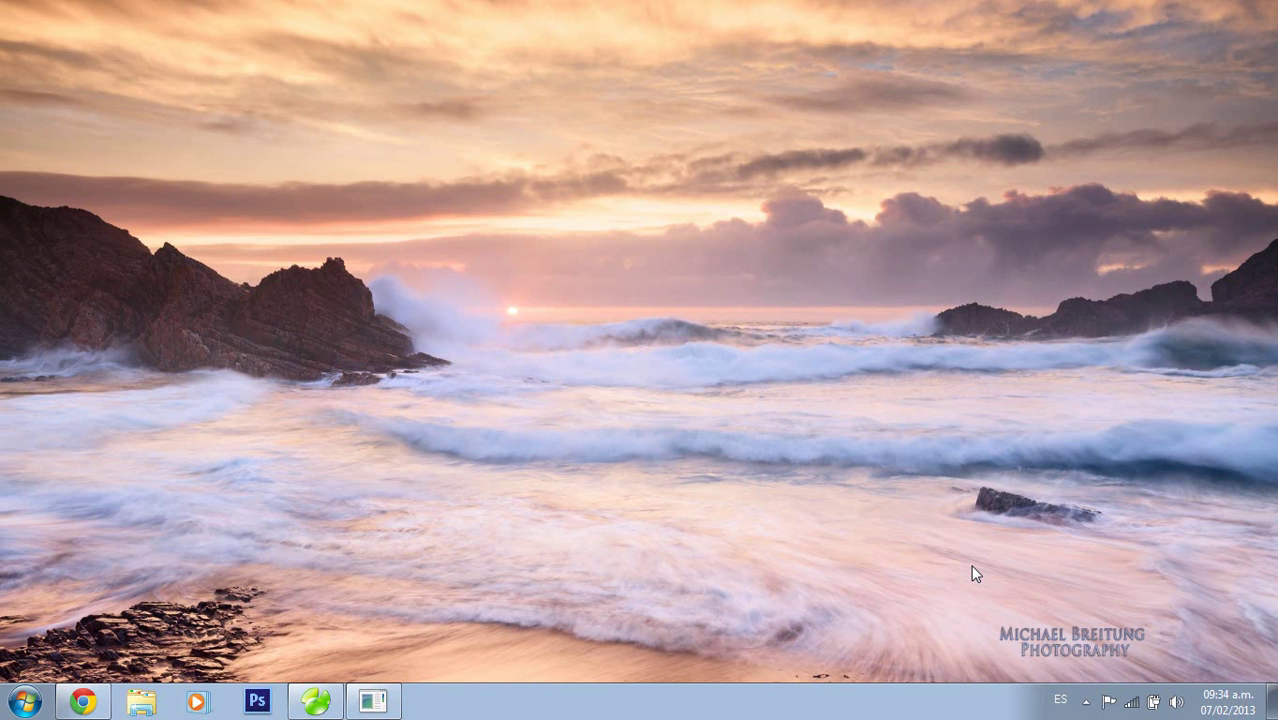
# Create Navicat connection conexion_local: localhost, port 3306, user root, empty password
pyautogui.click(318, 703)
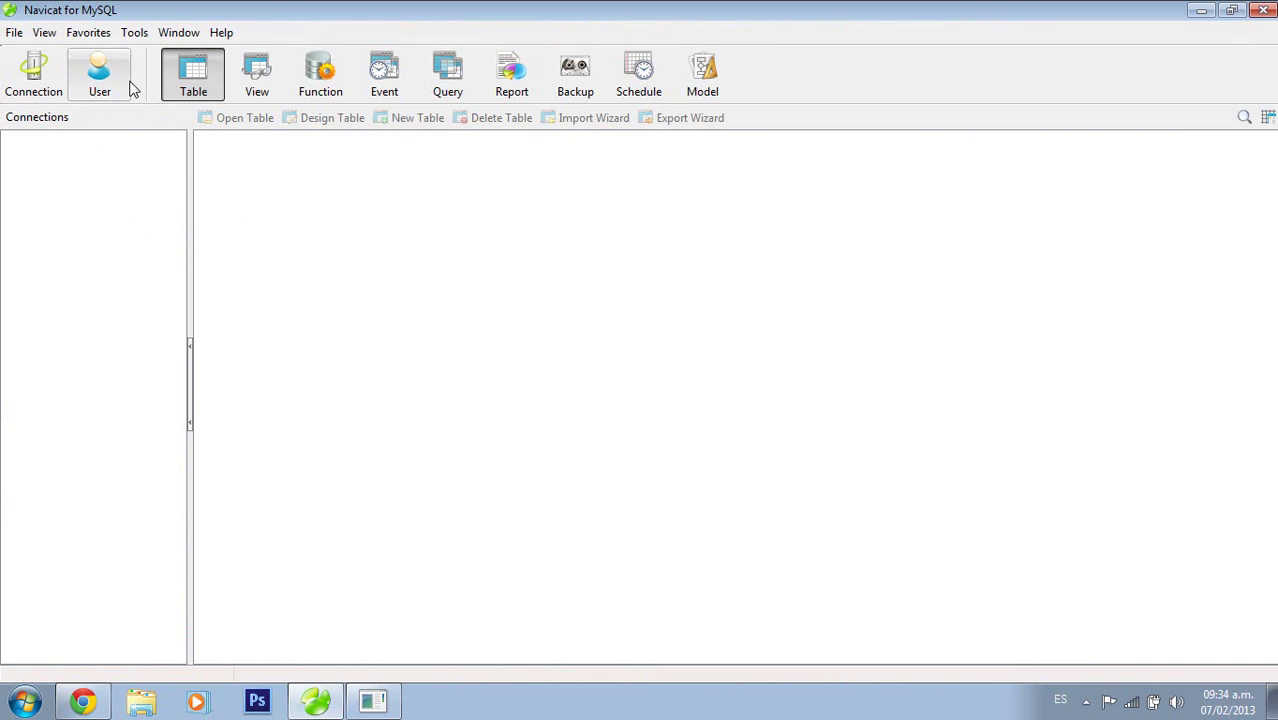
pyautogui.click(120, 85)
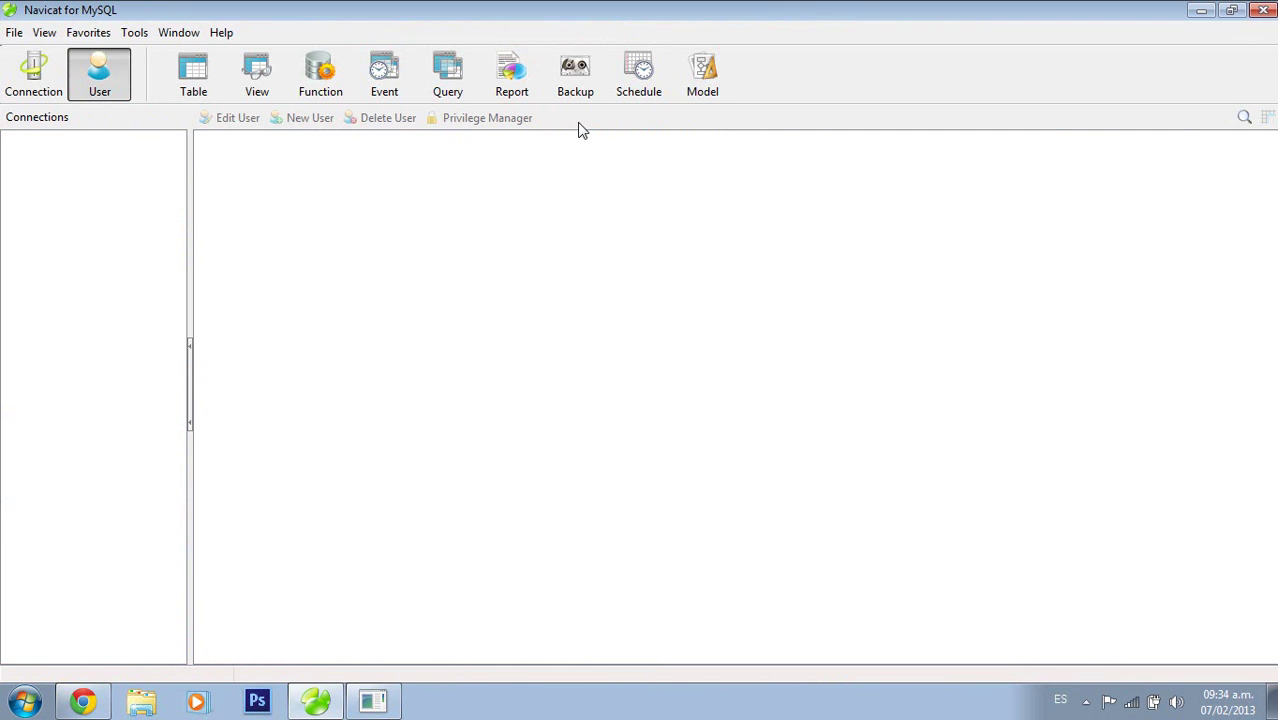
pyautogui.click(40, 72)
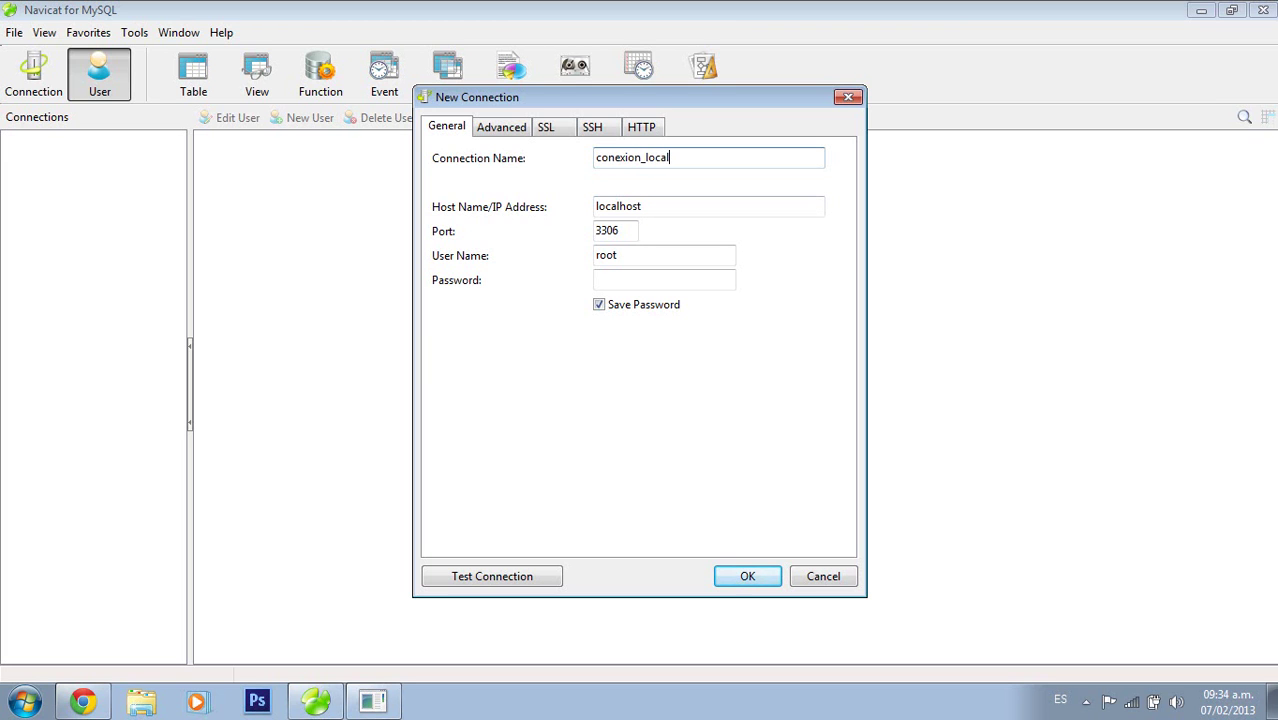
pyautogui.click(656, 207)
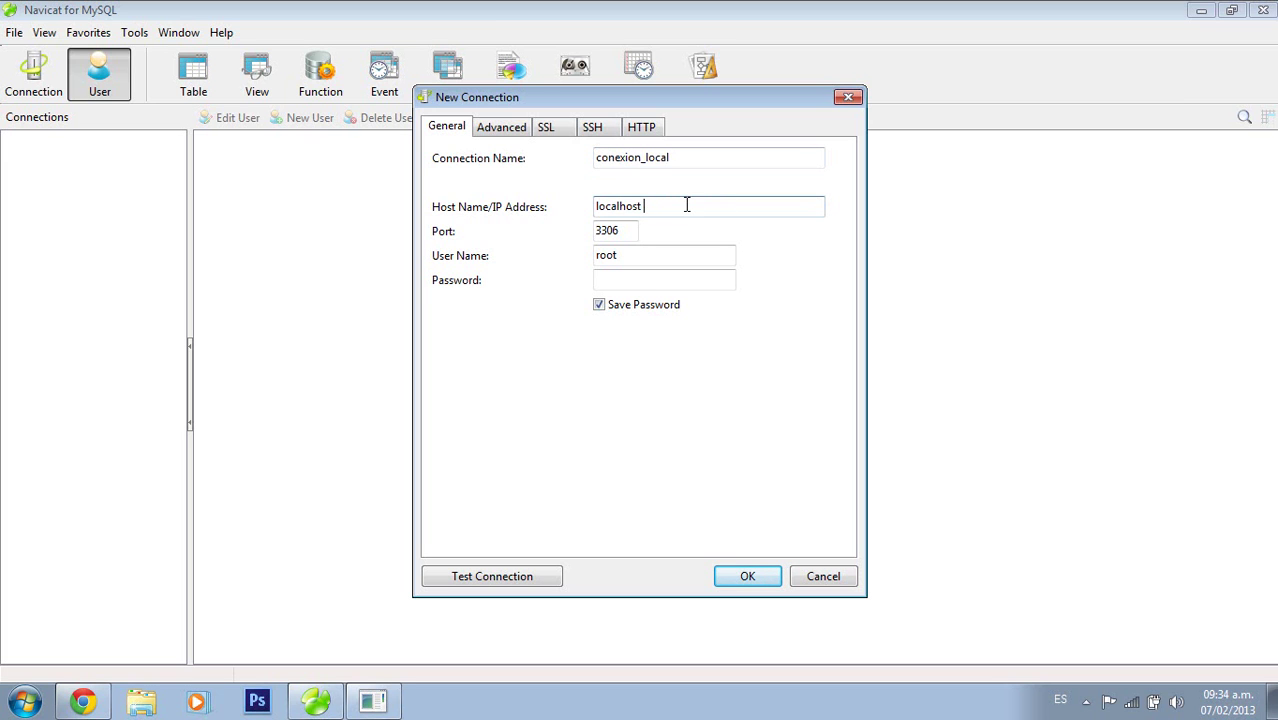
pyautogui.click(630, 254)
pyautogui.click(622, 279)
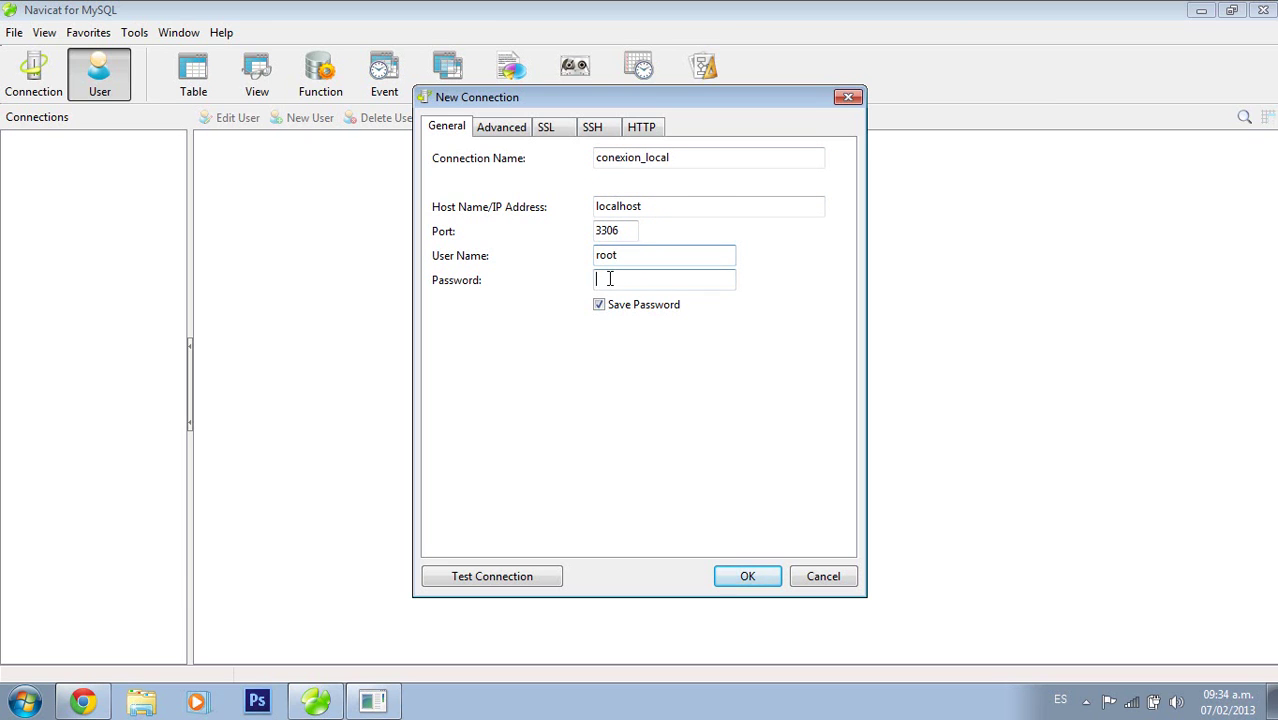
pyautogui.click(747, 566)
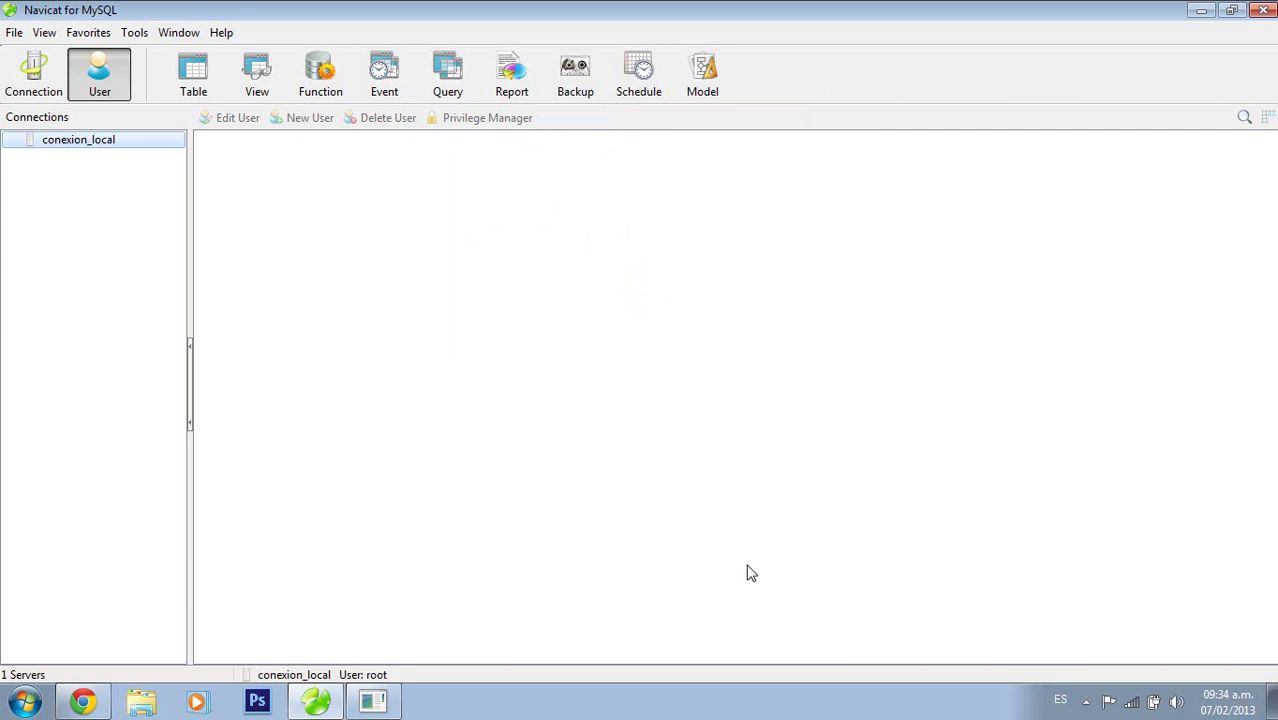
# Open conexion_local, then open database prueba2 and show its empty Tables list
pyautogui.rightClick(87, 150)
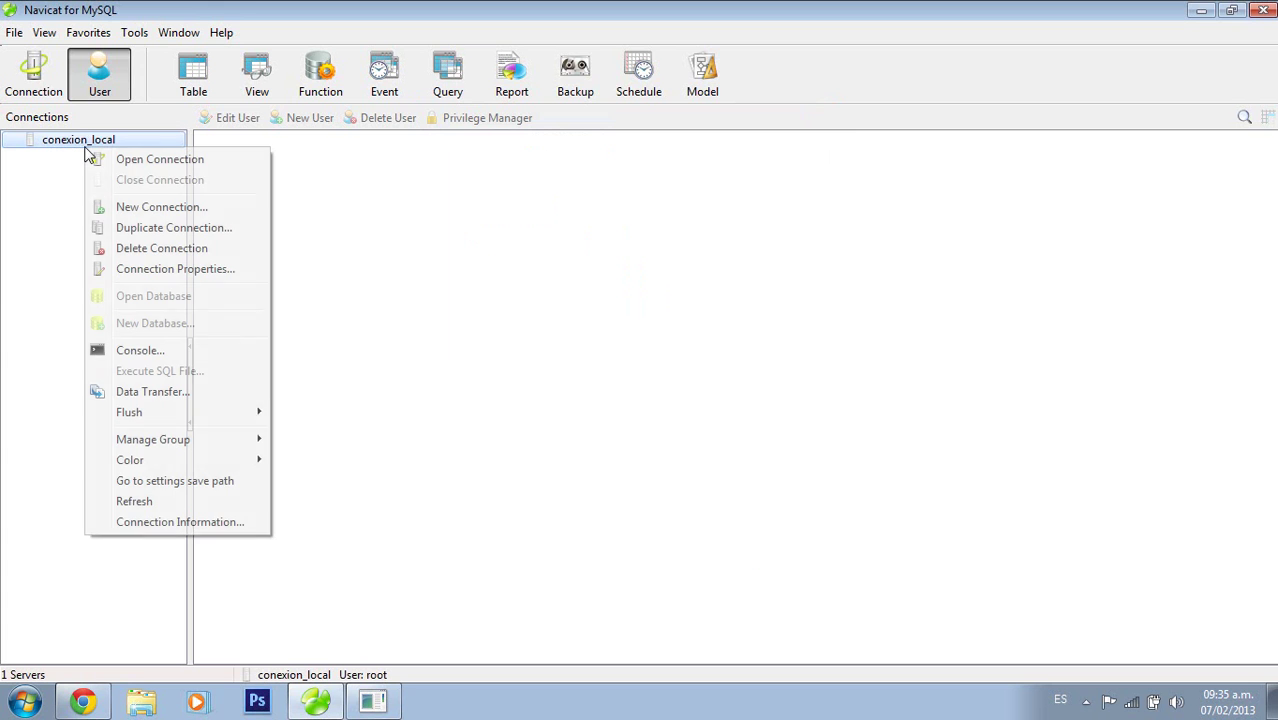
pyautogui.click(156, 163)
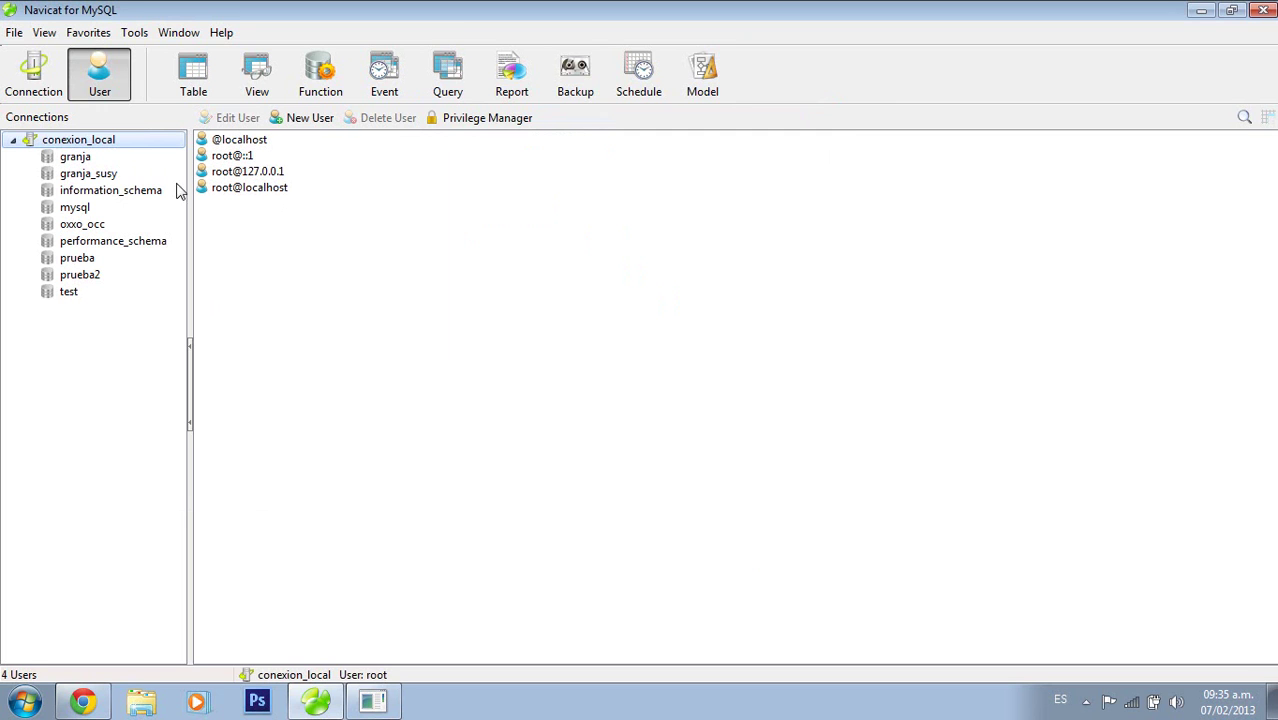
pyautogui.click(73, 262)
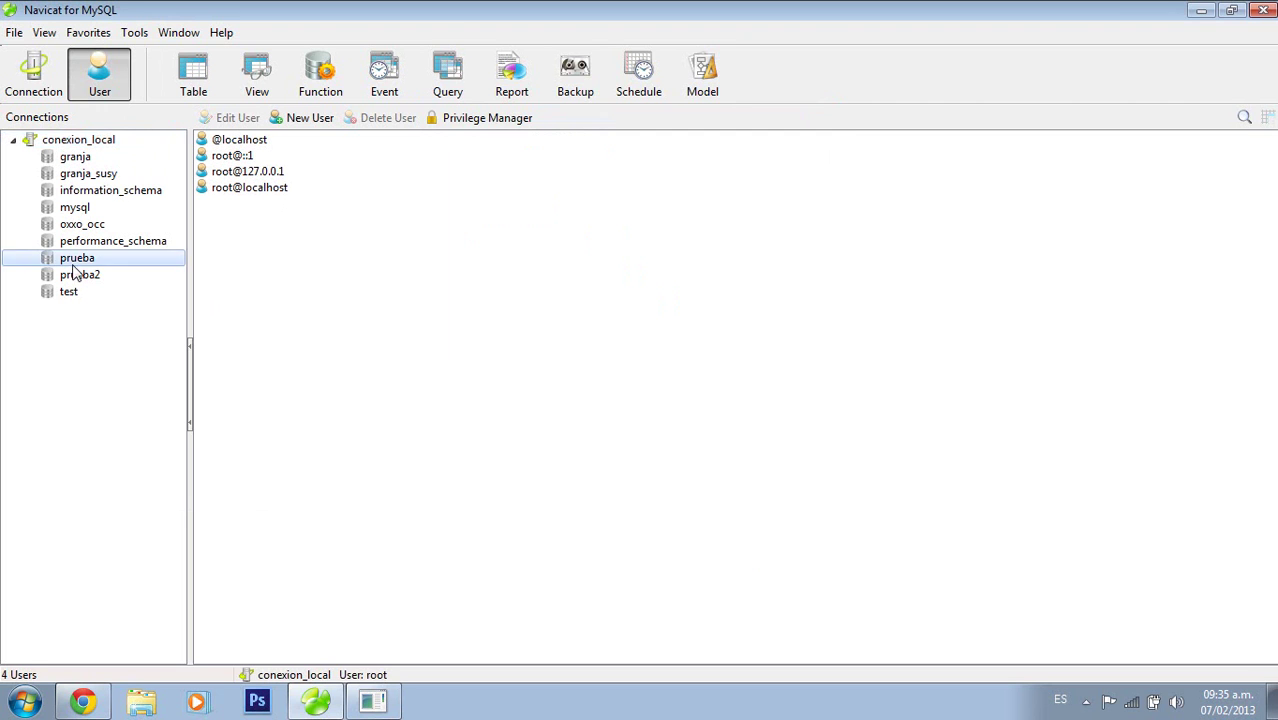
pyautogui.click(84, 277)
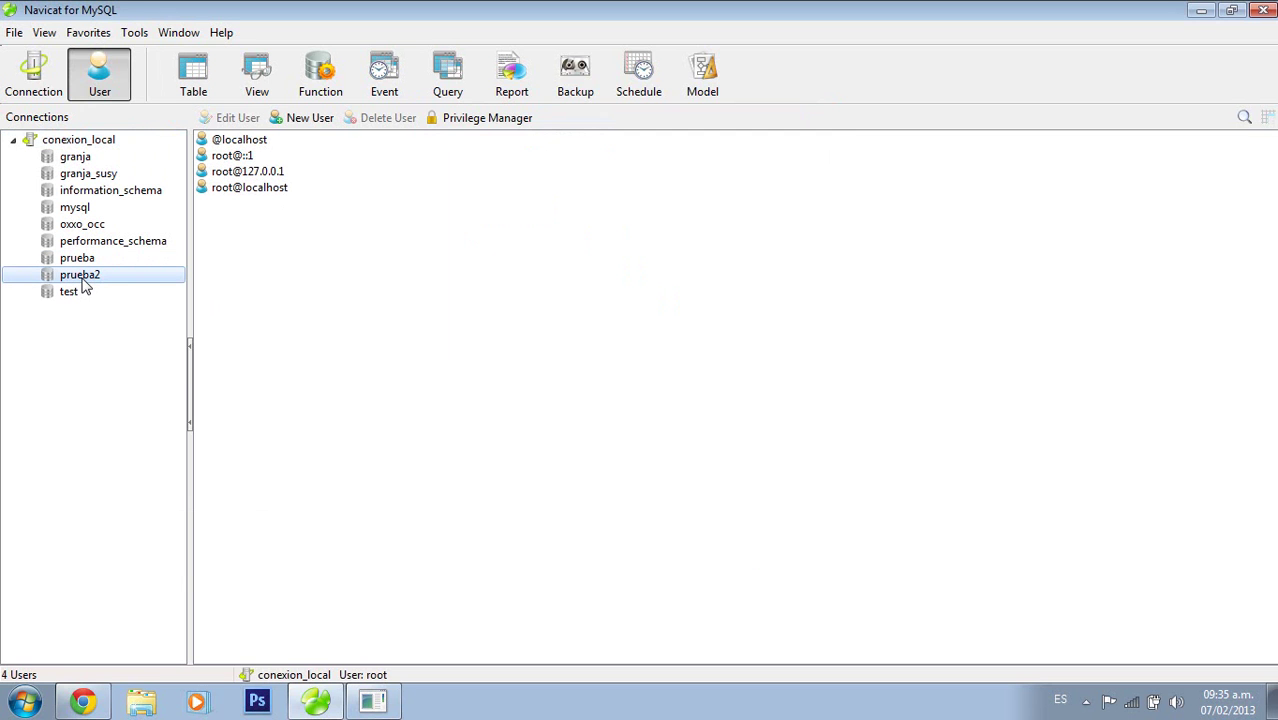
pyautogui.rightClick(84, 284)
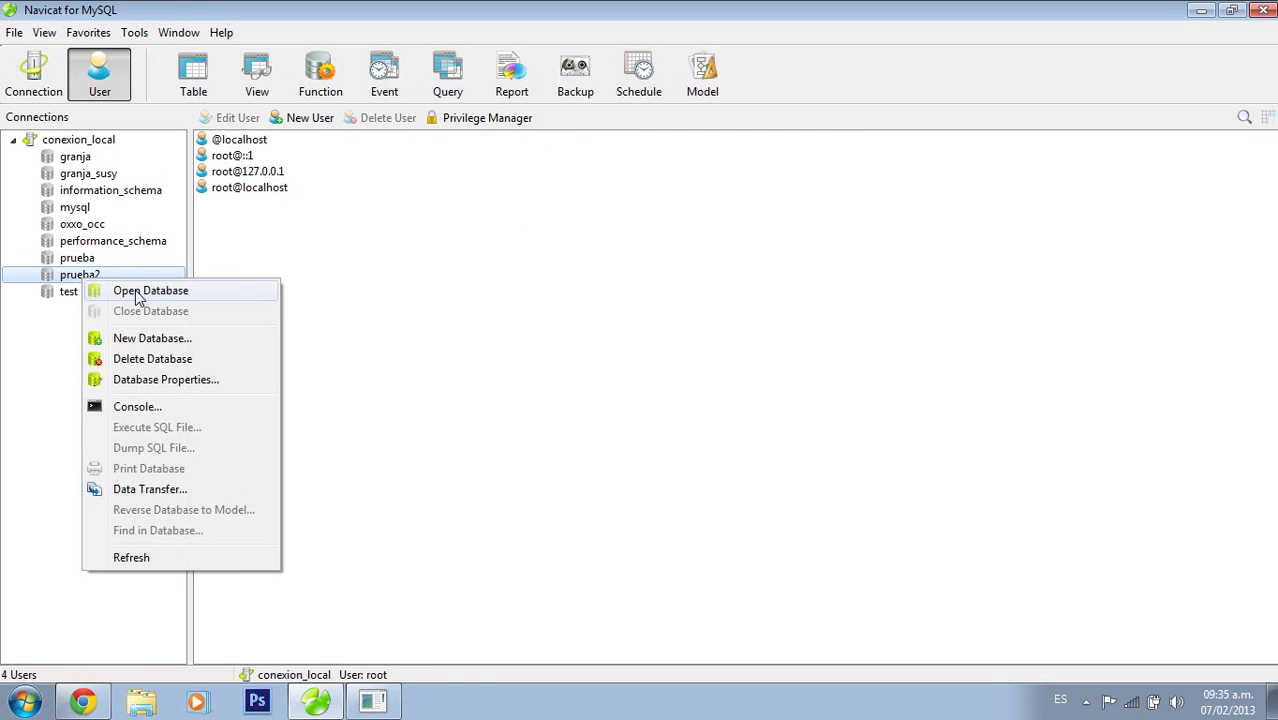
pyautogui.click(138, 292)
pyautogui.click(94, 294)
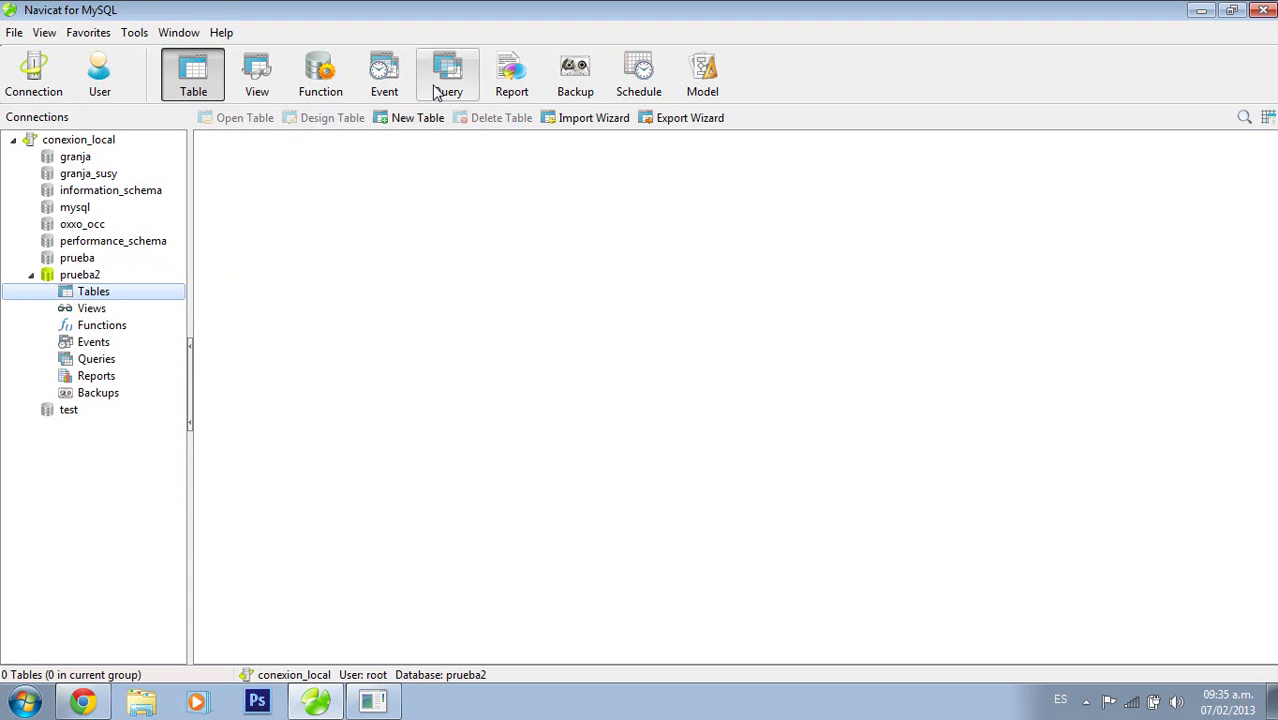
pyautogui.click(92, 276)
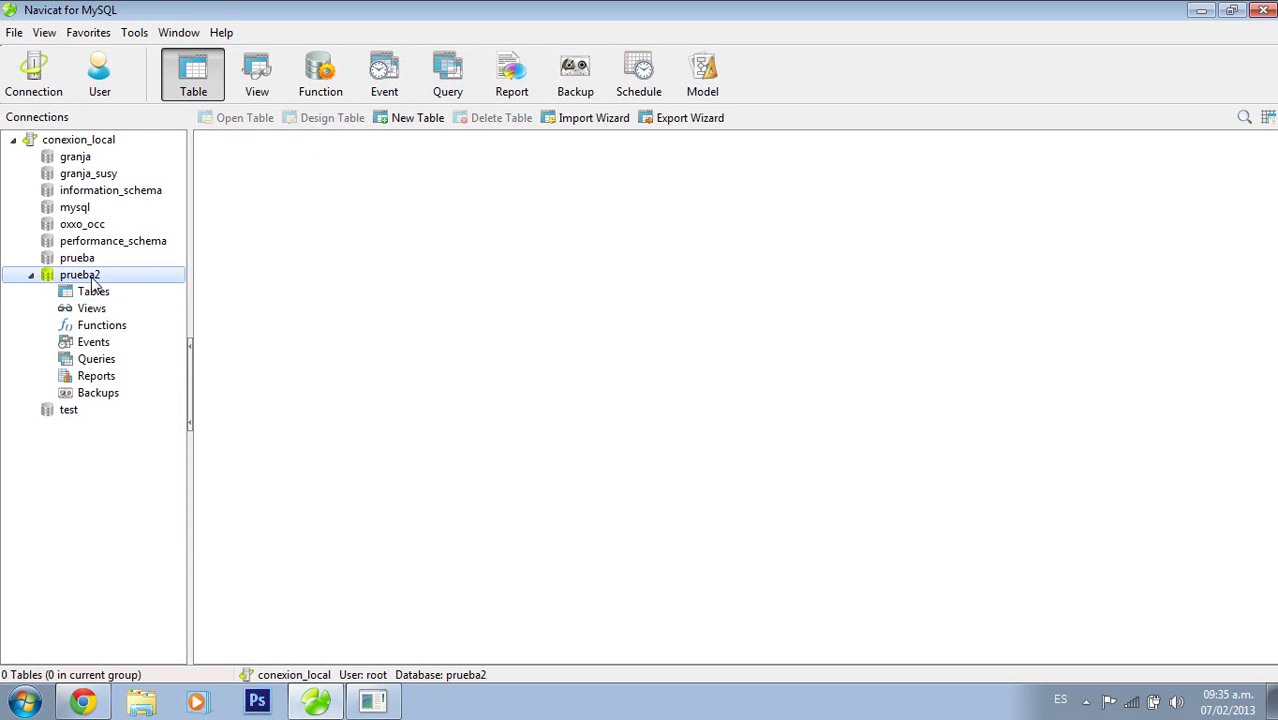
pyautogui.doubleClick(71, 280)
pyautogui.doubleClick(73, 280)
# Start the Import Wizard with Excel 2007 or later (*.xlsx) and advance to step 2
pyautogui.click(591, 121)
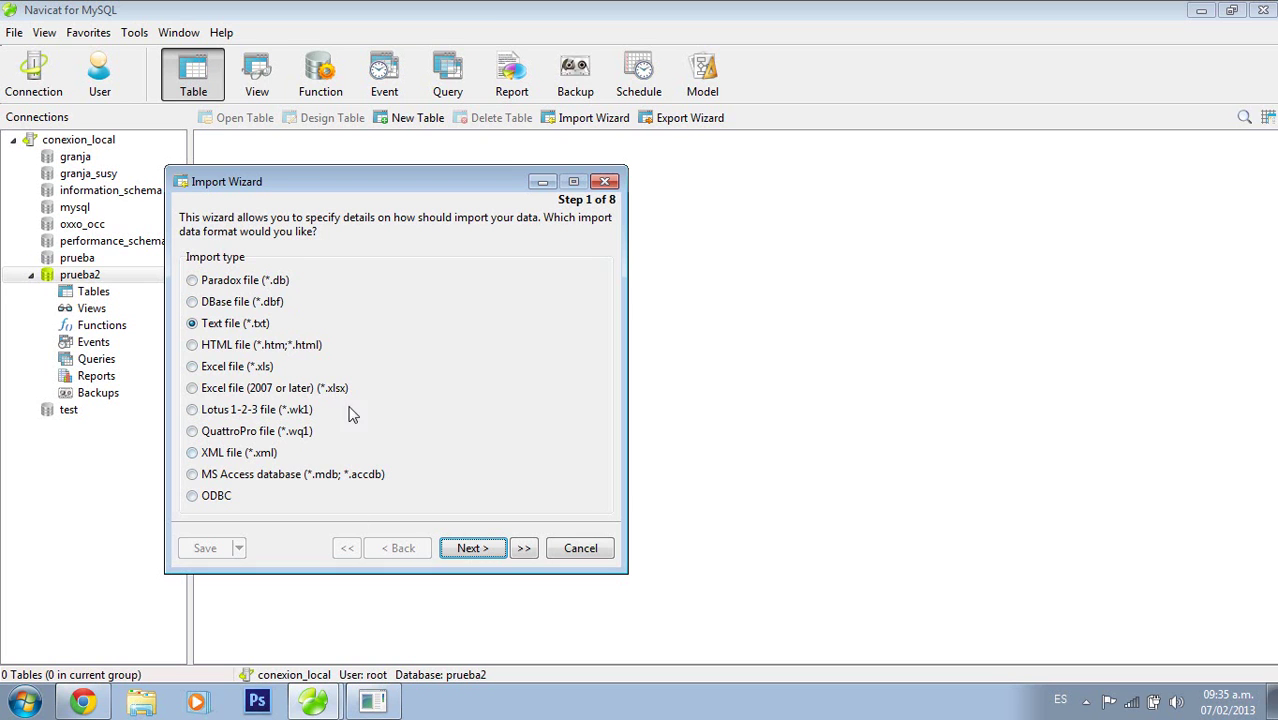
pyautogui.click(193, 388)
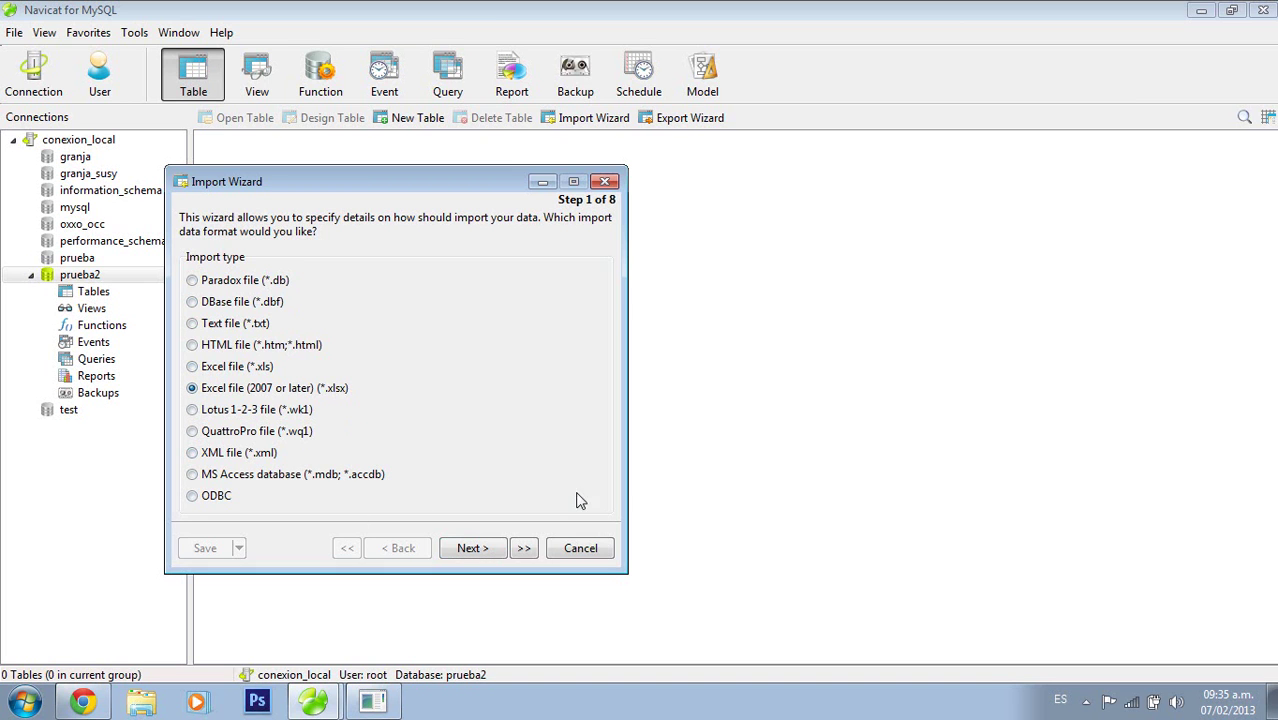
pyautogui.click(483, 551)
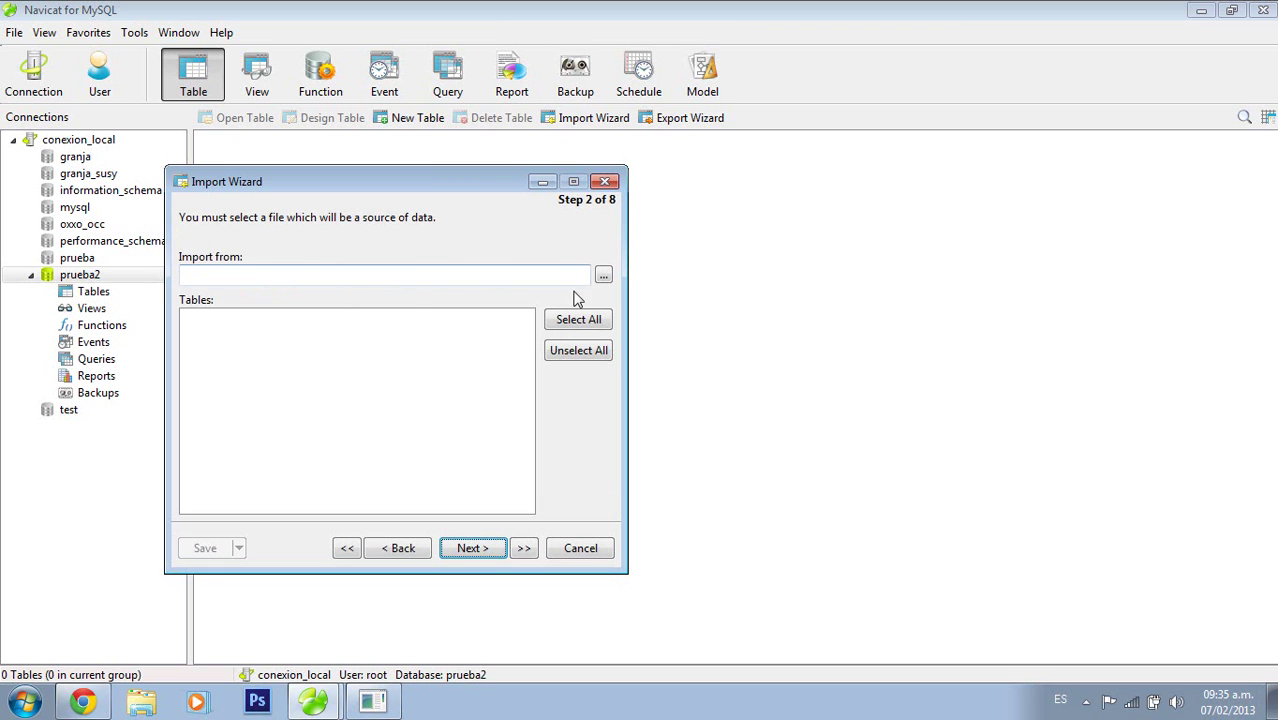
pyautogui.click(603, 274)
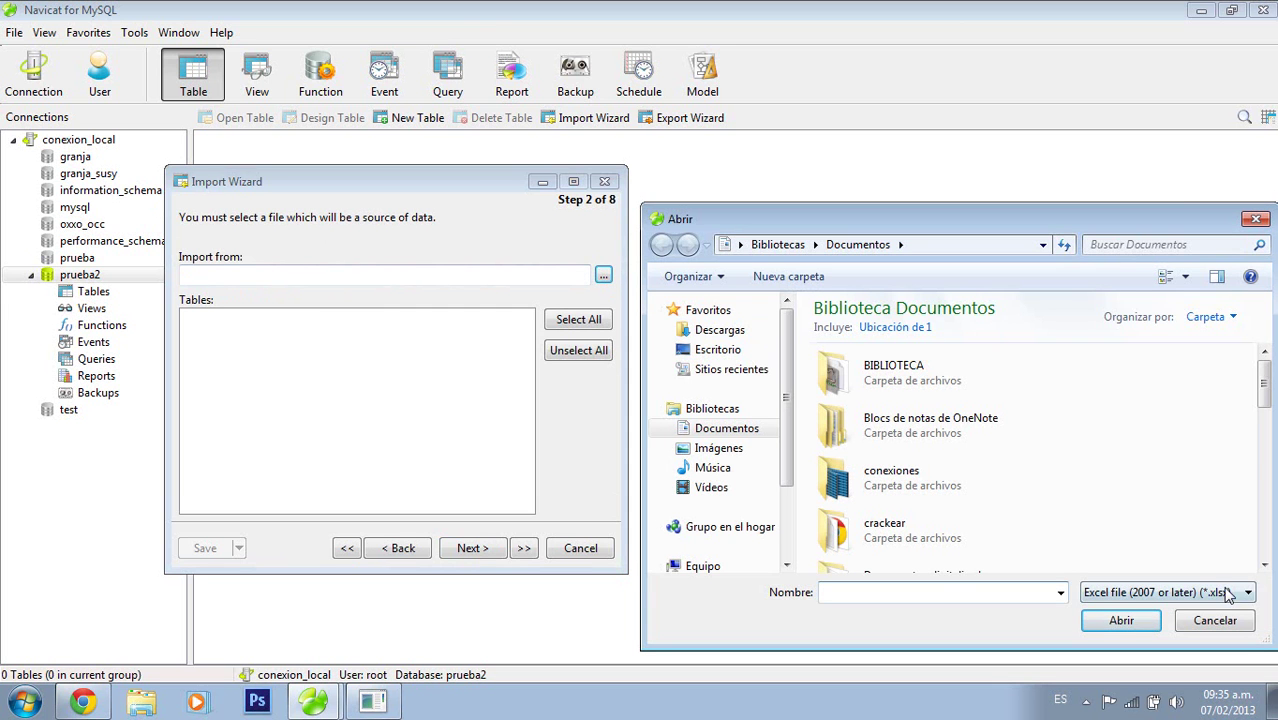
pyautogui.click(1215, 621)
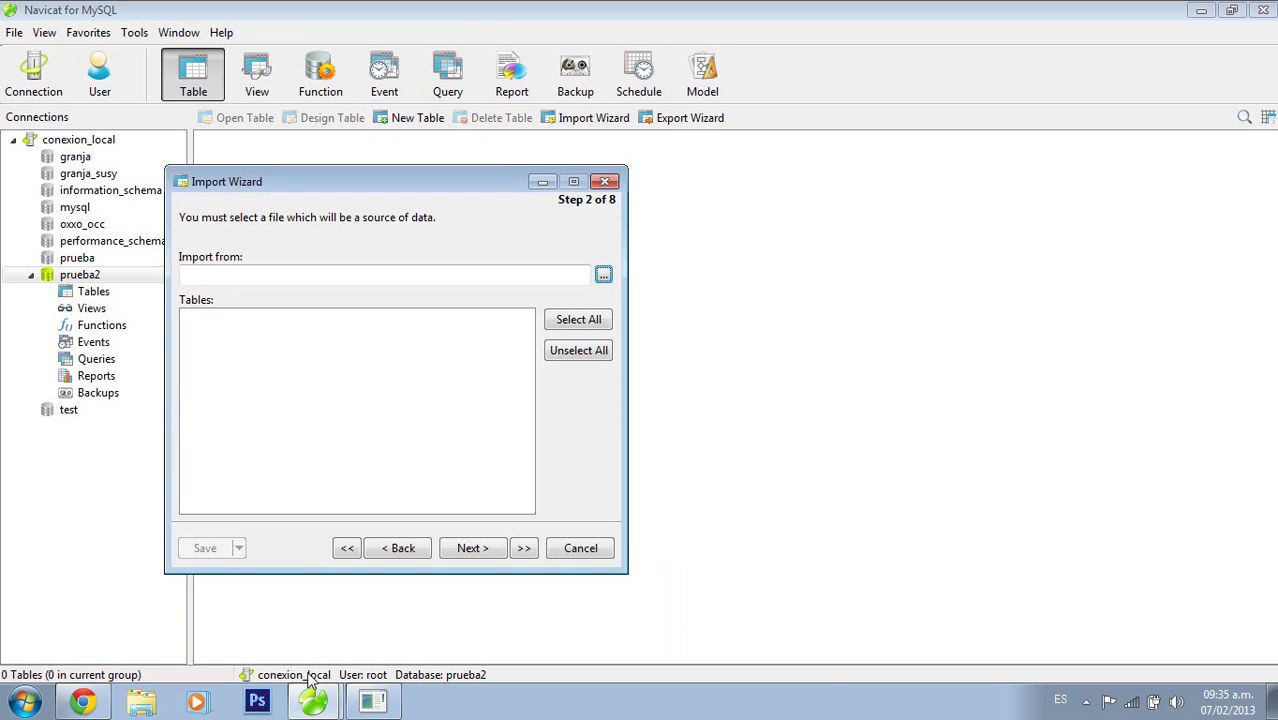
# Open the prueba bd spreadsheet from the Documentos library in Excel 2010
pyautogui.click(143, 704)
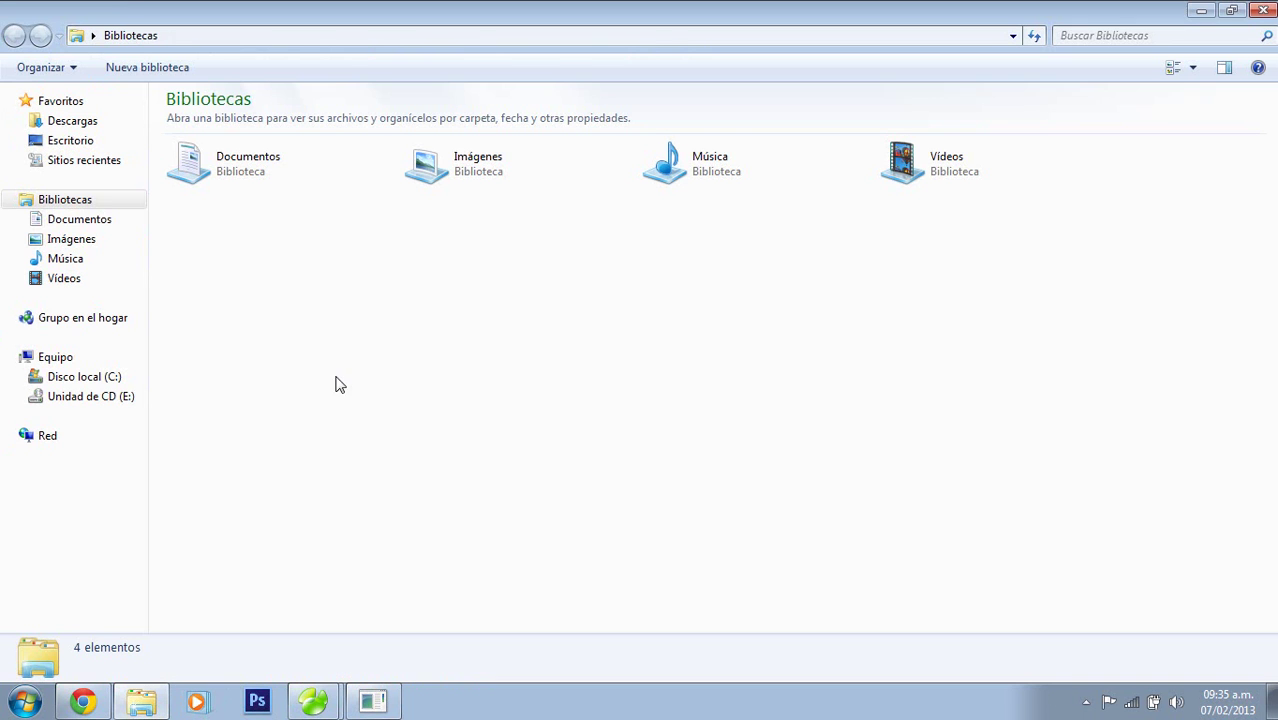
pyautogui.click(86, 224)
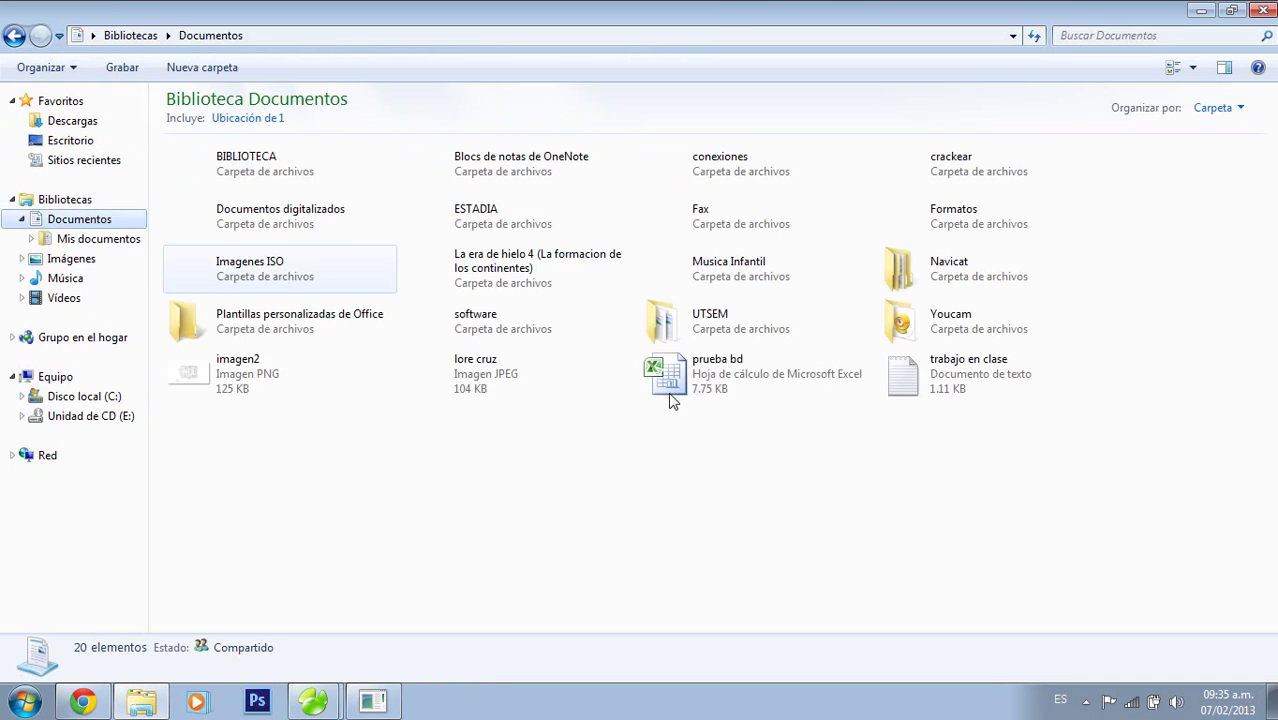
pyautogui.click(723, 384)
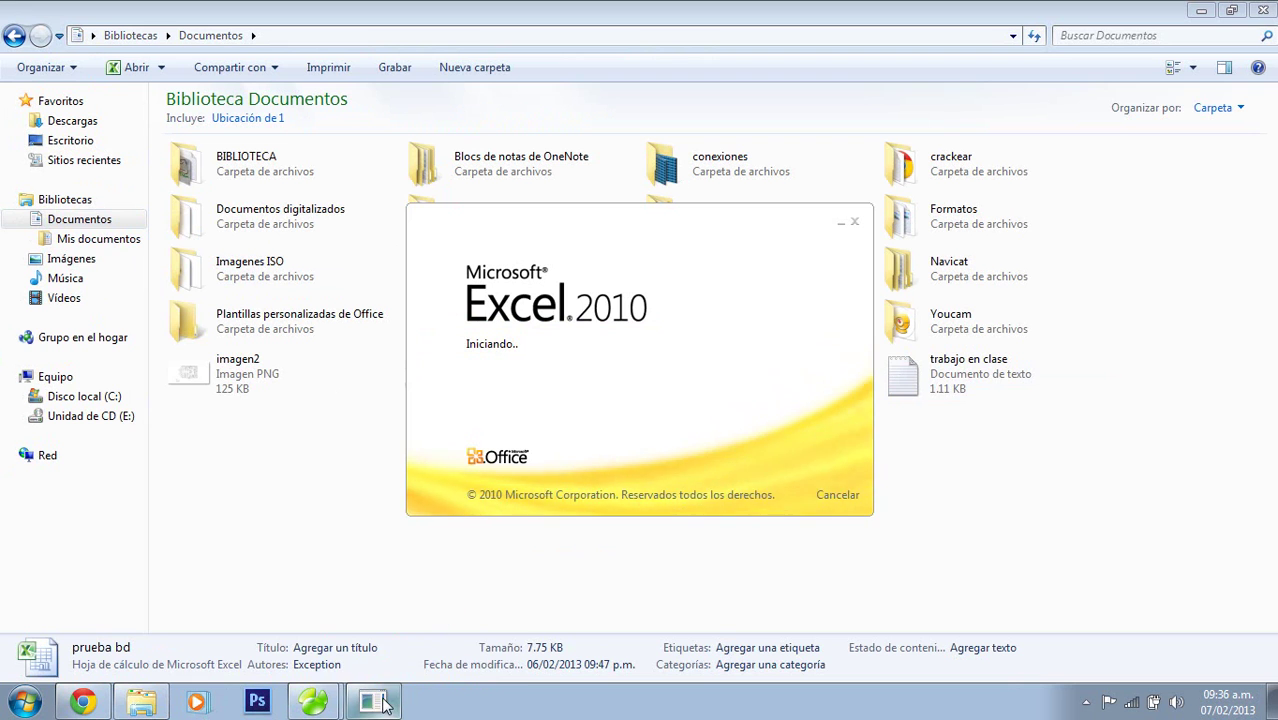
# Review the prueba bd workbook's Id and Nombre list, then close Excel
pyautogui.click(1264, 12)
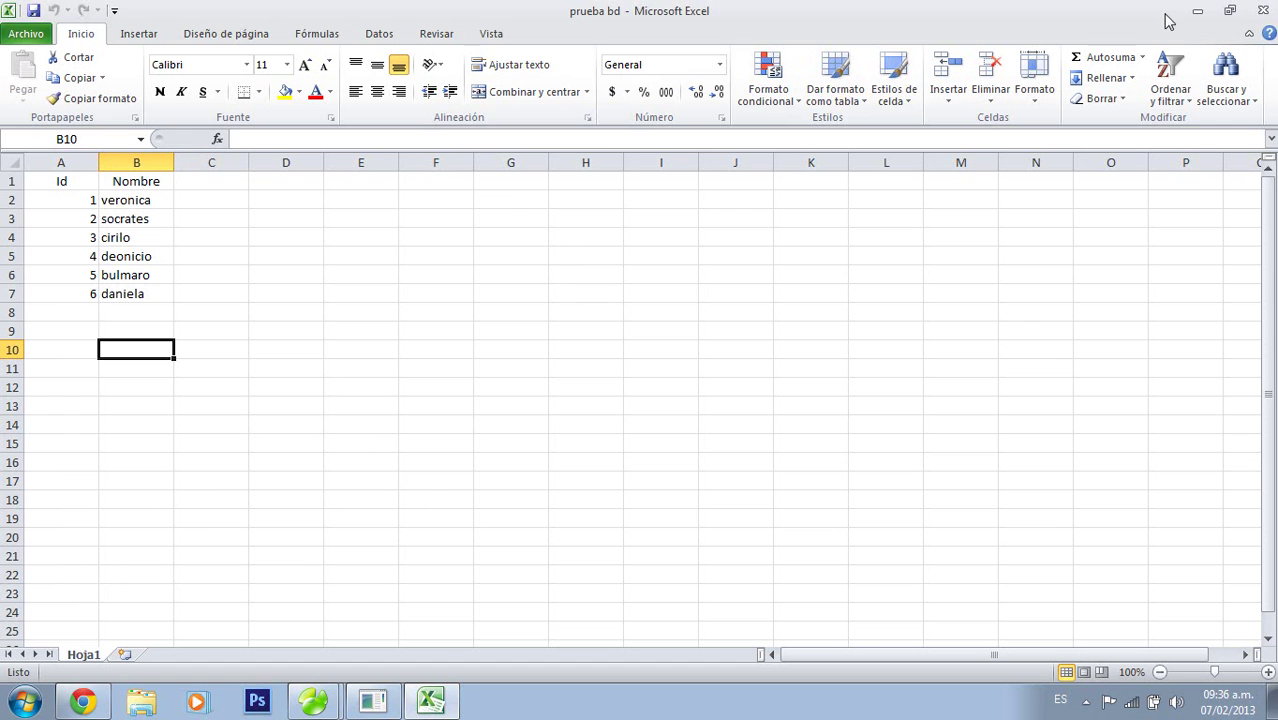
pyautogui.click(1266, 10)
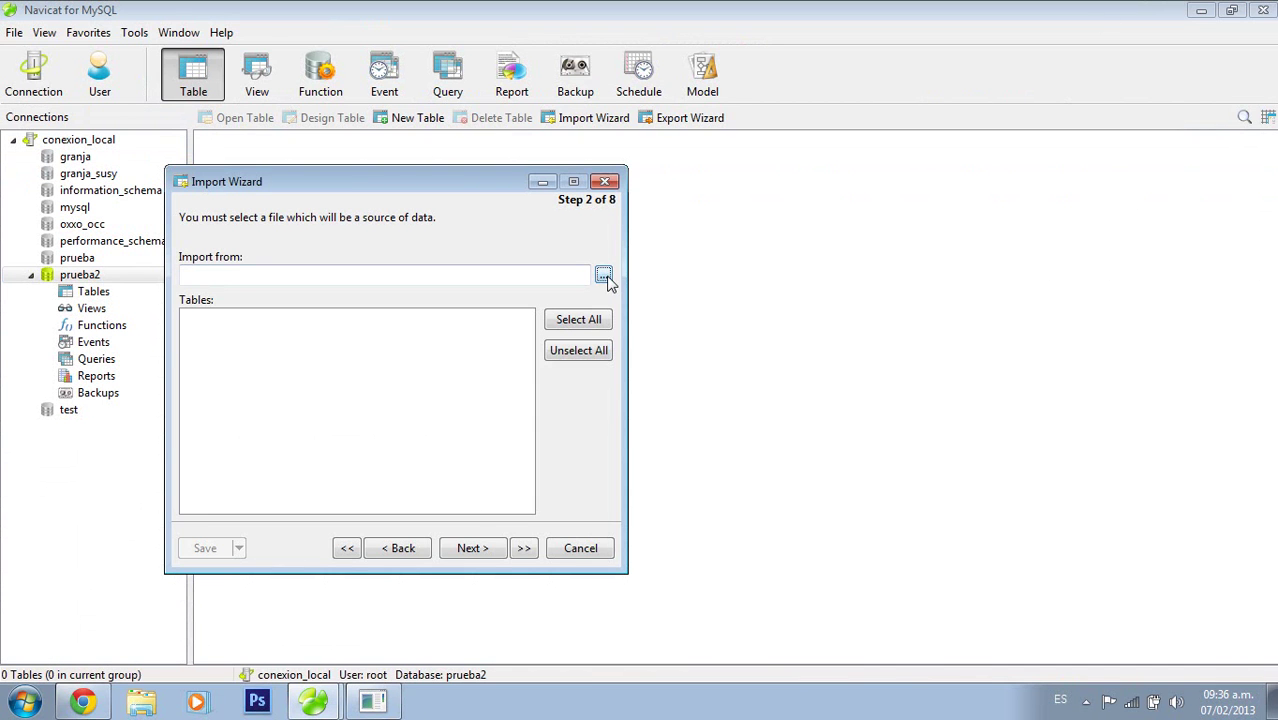
# Choose prueba bd.xlsx as the import source file with its Hoja1 sheet ticked
pyautogui.click(603, 275)
pyautogui.moveTo(1265, 378); pyautogui.dragTo(1270, 565)
pyautogui.click(918, 542)
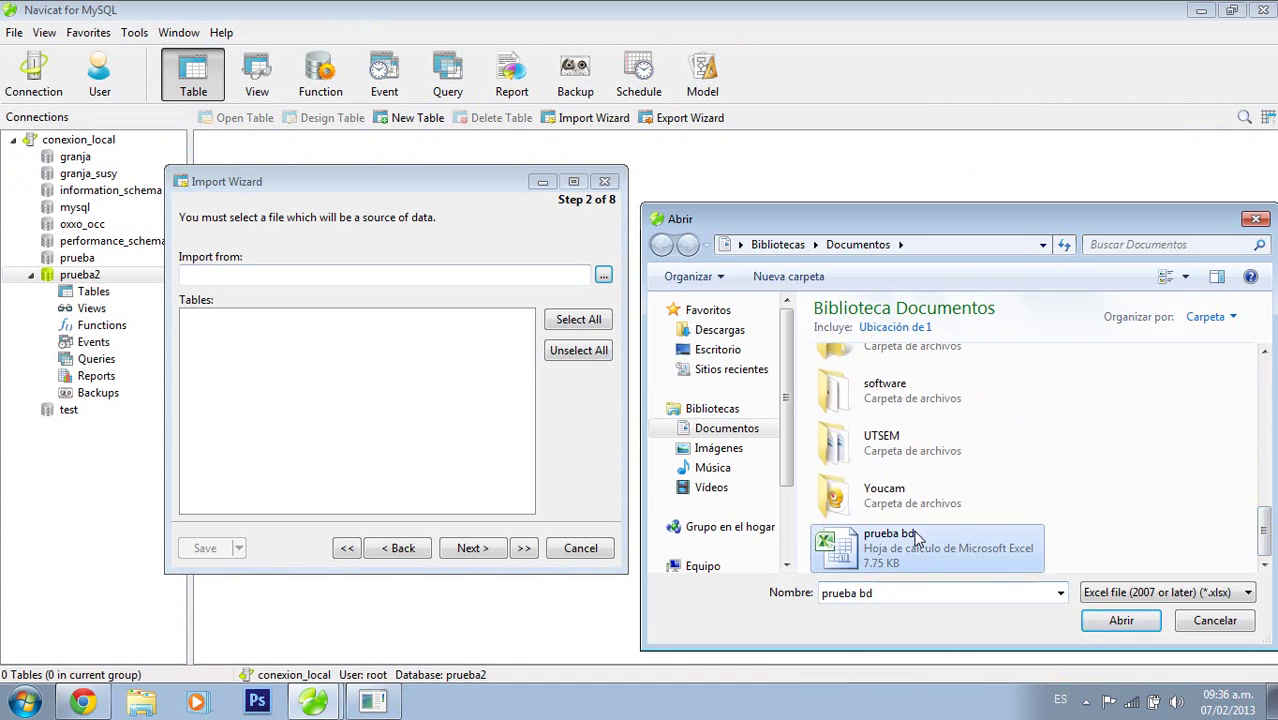
pyautogui.click(1097, 621)
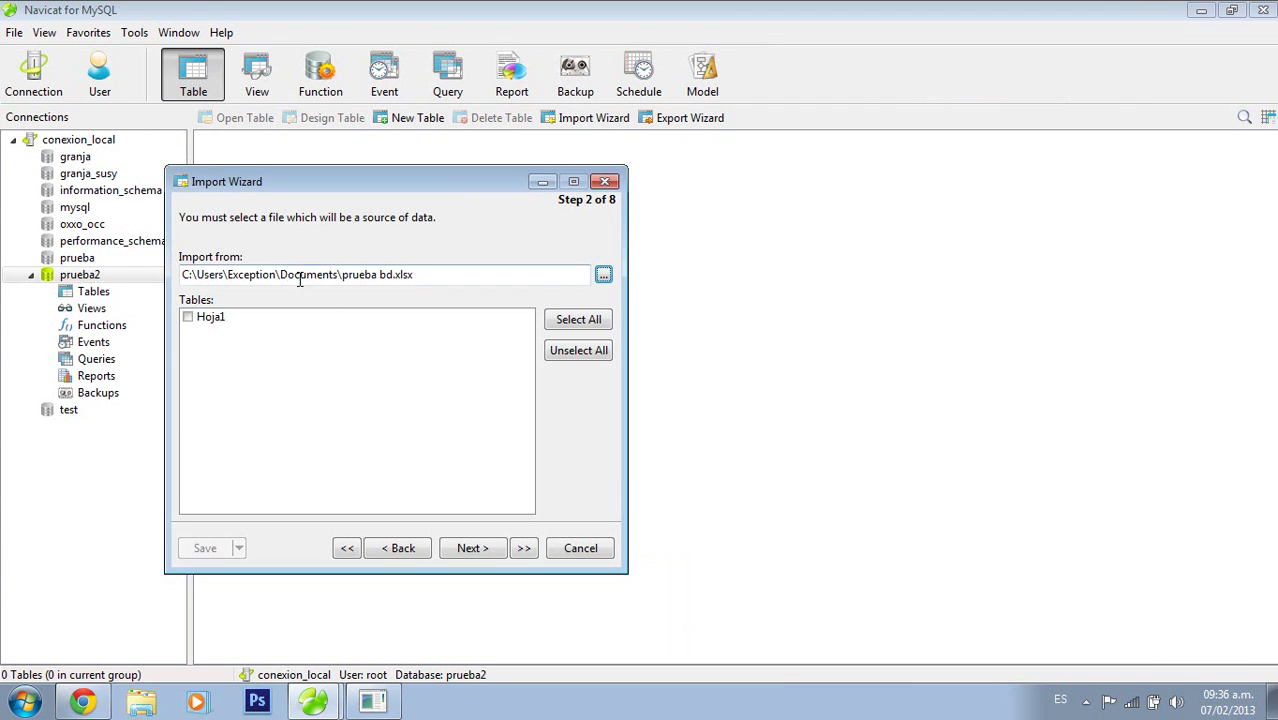
pyautogui.click(190, 319)
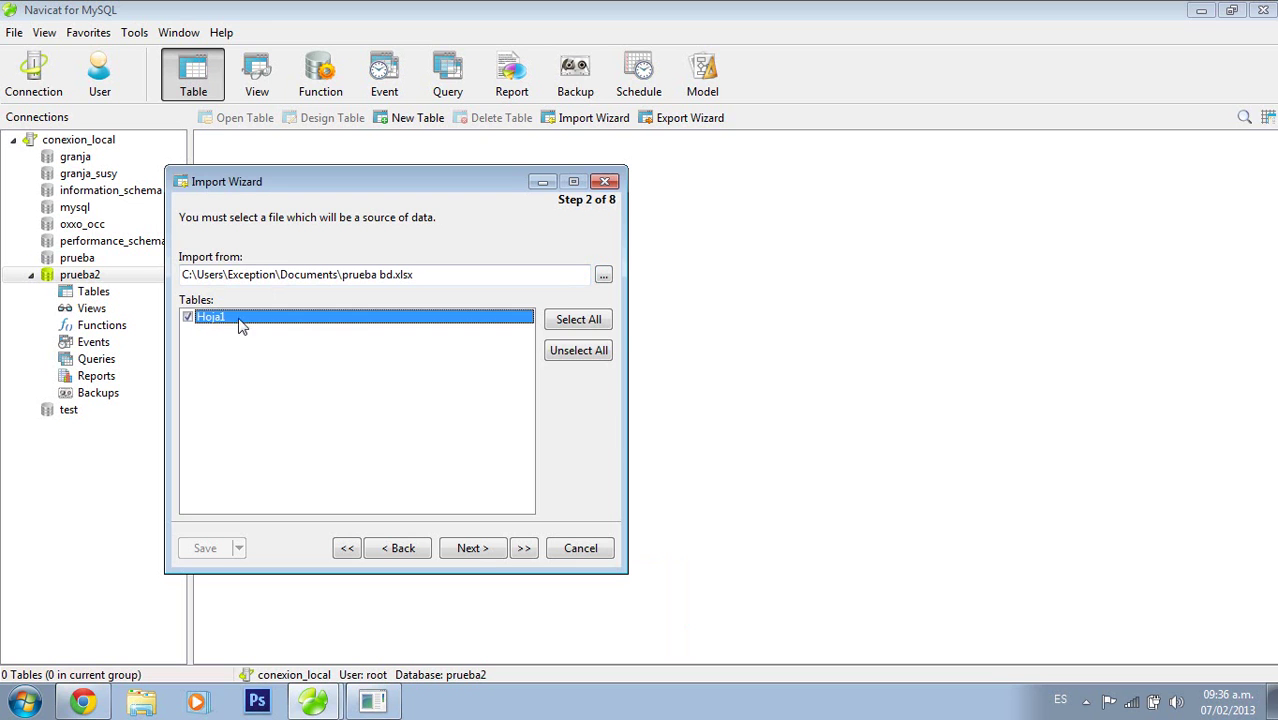
pyautogui.click(472, 550)
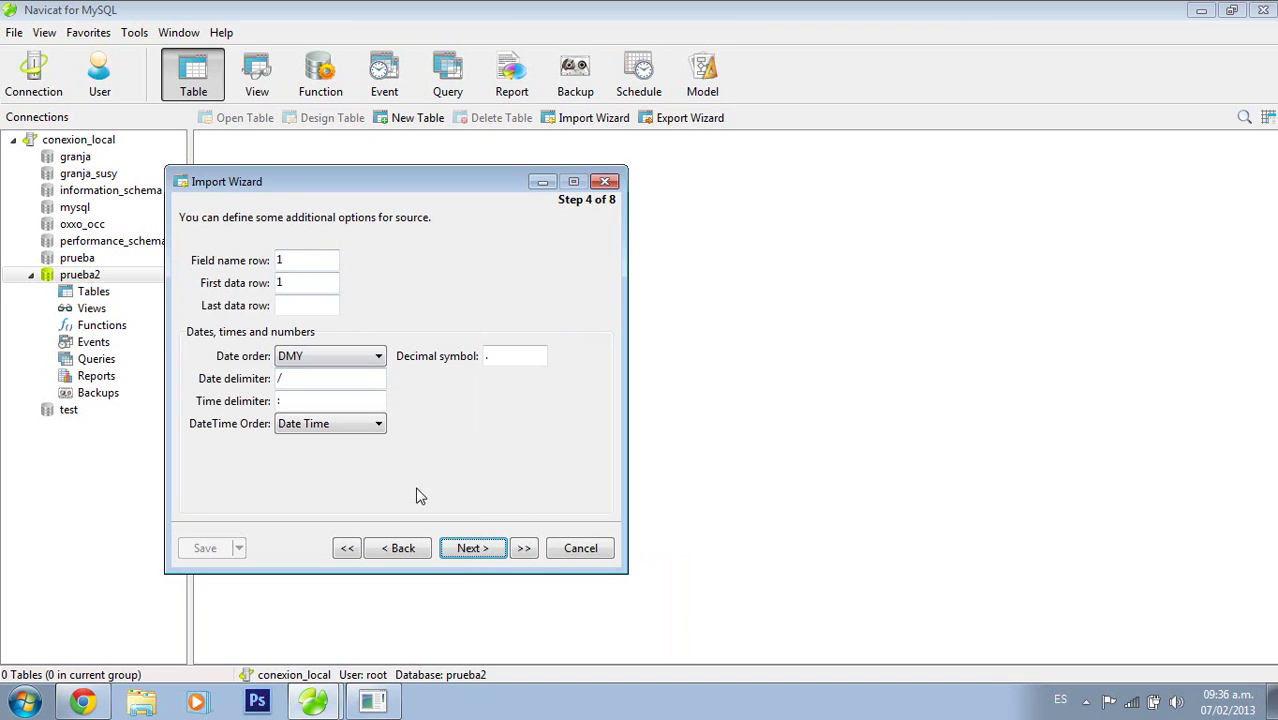
# Import Hoja1 into prueba2 as new table hoja1 in Append mode, adding 7 records
pyautogui.click(486, 560)
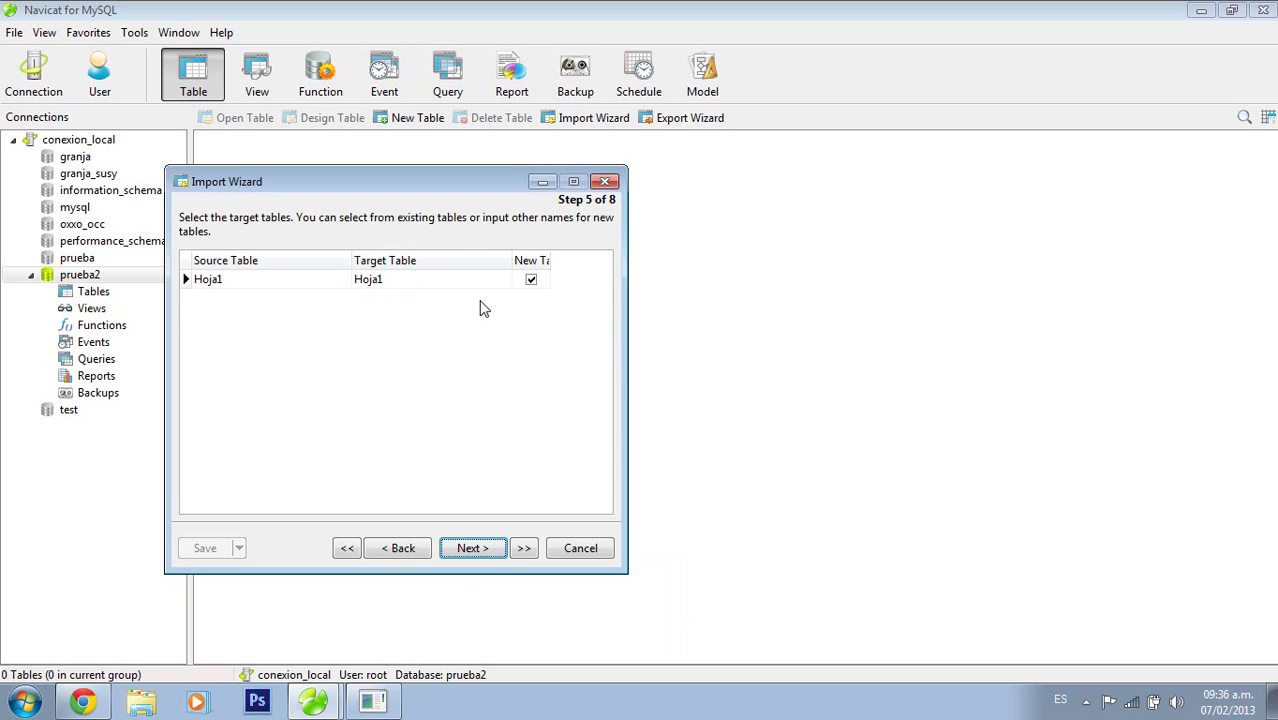
pyautogui.click(486, 550)
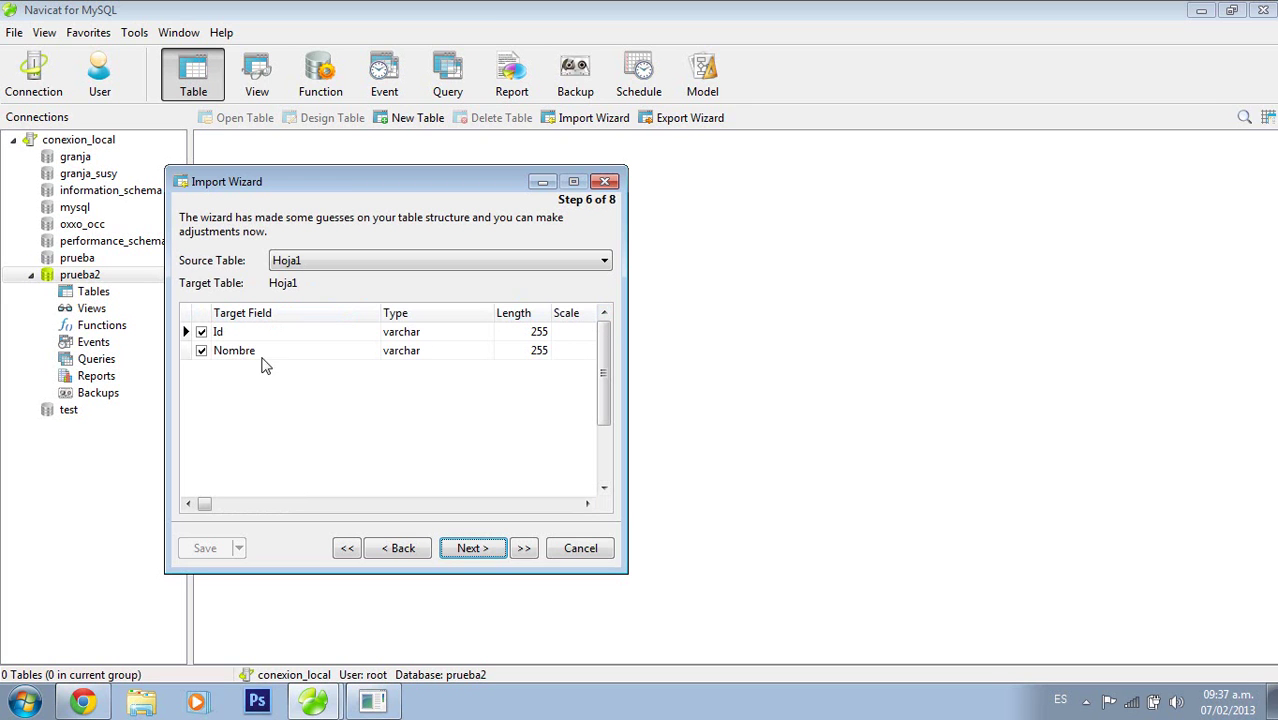
pyautogui.click(479, 550)
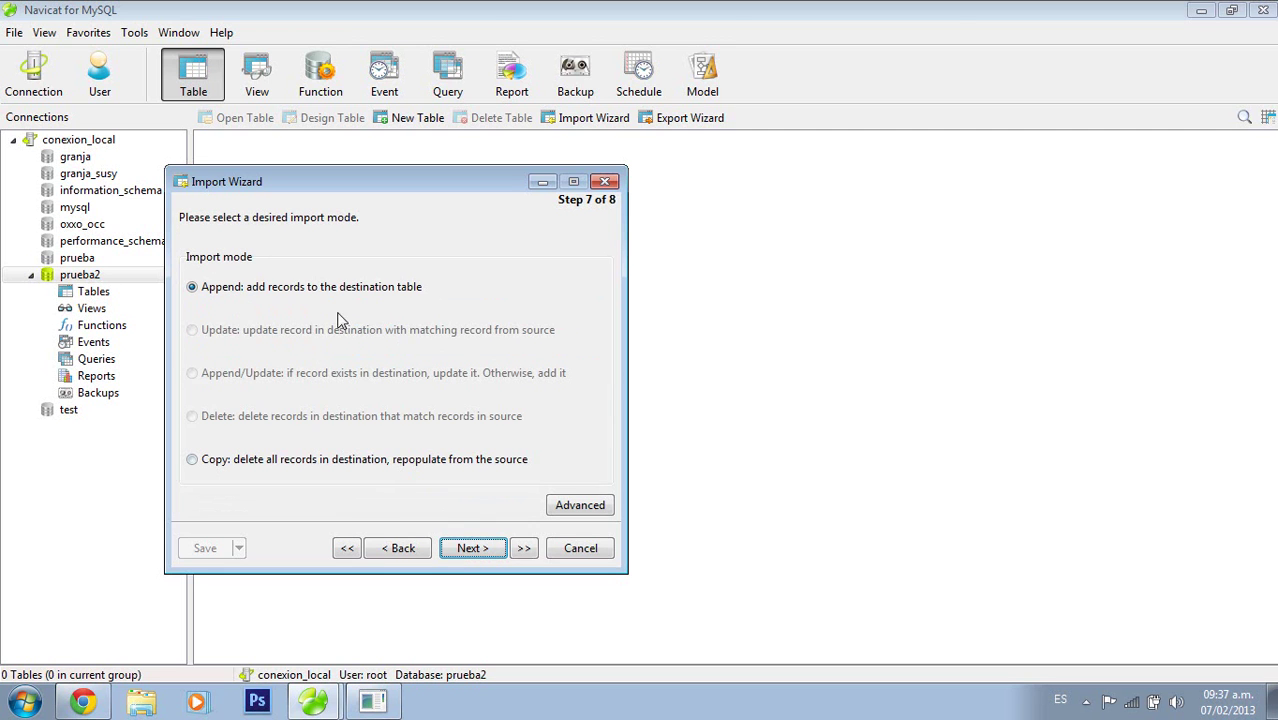
pyautogui.click(473, 550)
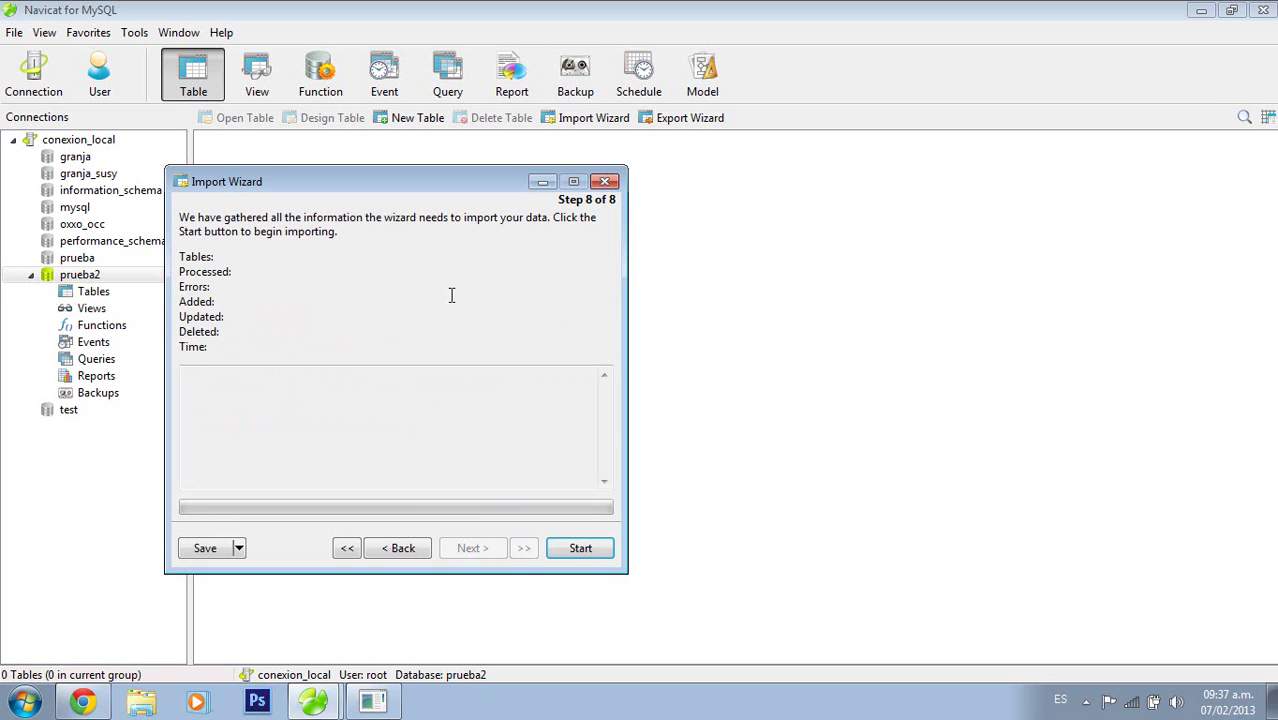
pyautogui.click(590, 556)
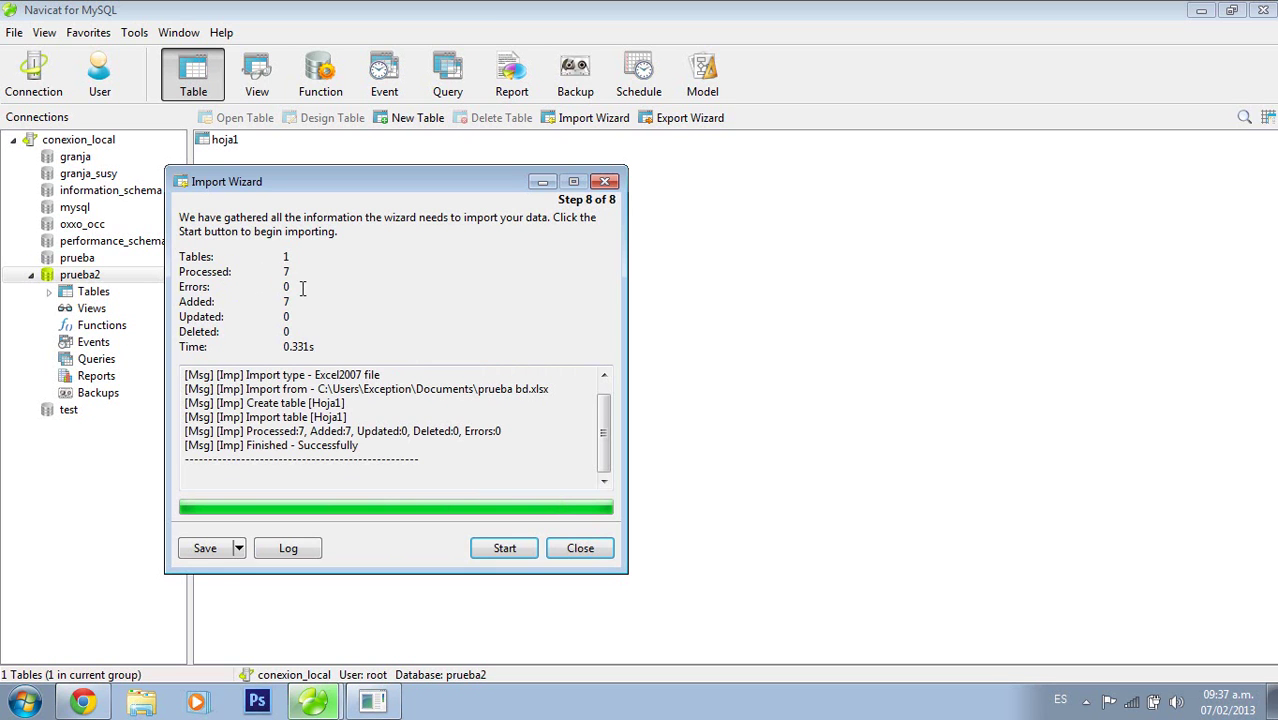
# Open the new hoja1 table's records in prueba2, dismissing the missing primary key warning
pyautogui.click(599, 555)
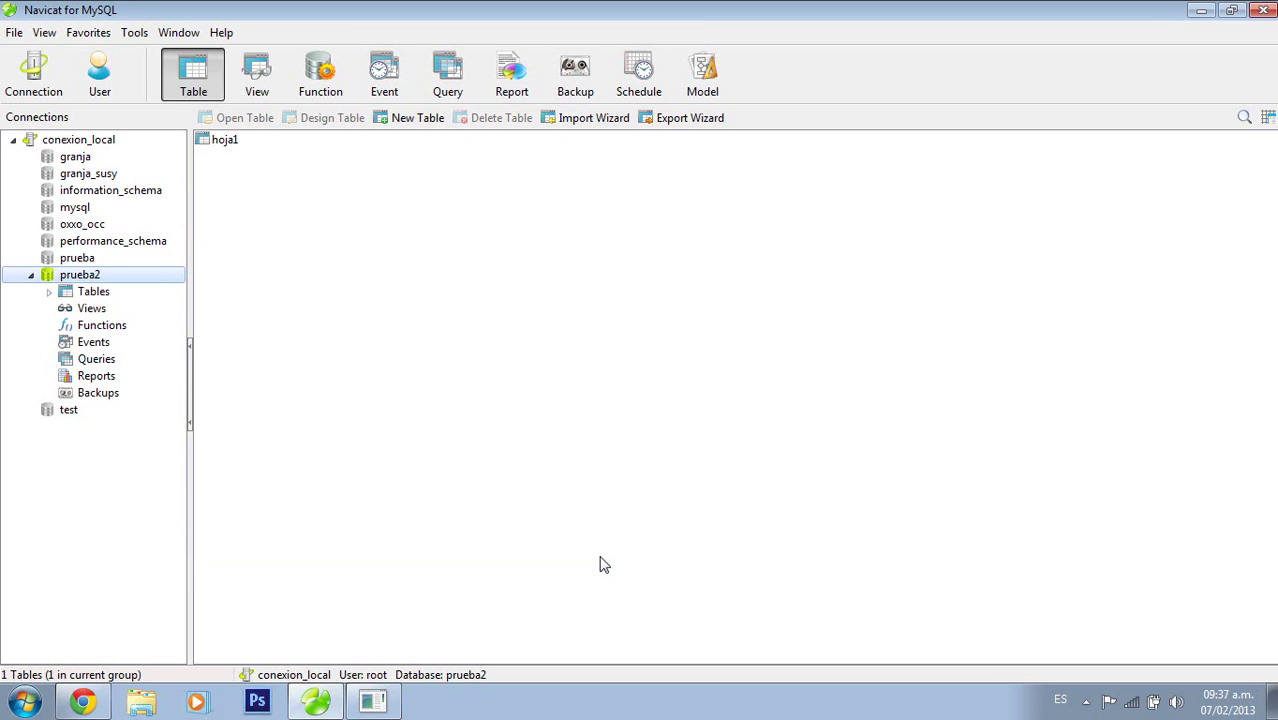
pyautogui.click(49, 292)
pyautogui.doubleClick(104, 308)
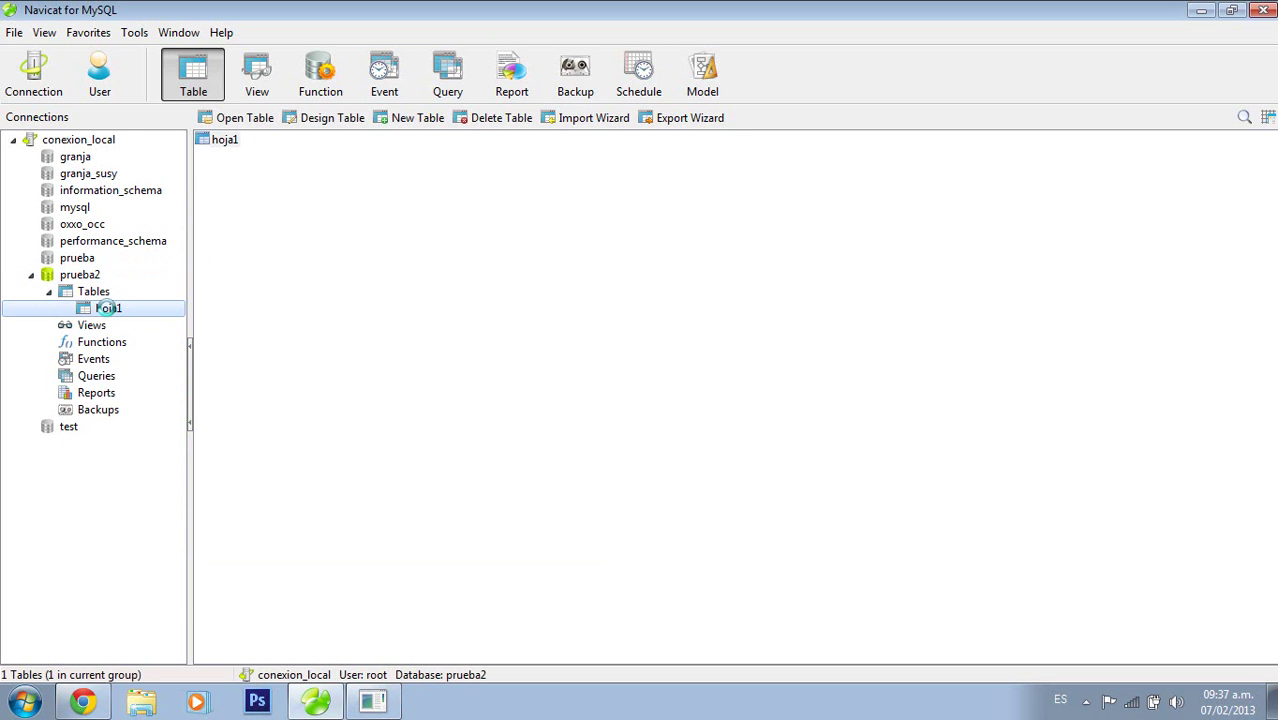
pyautogui.click(644, 375)
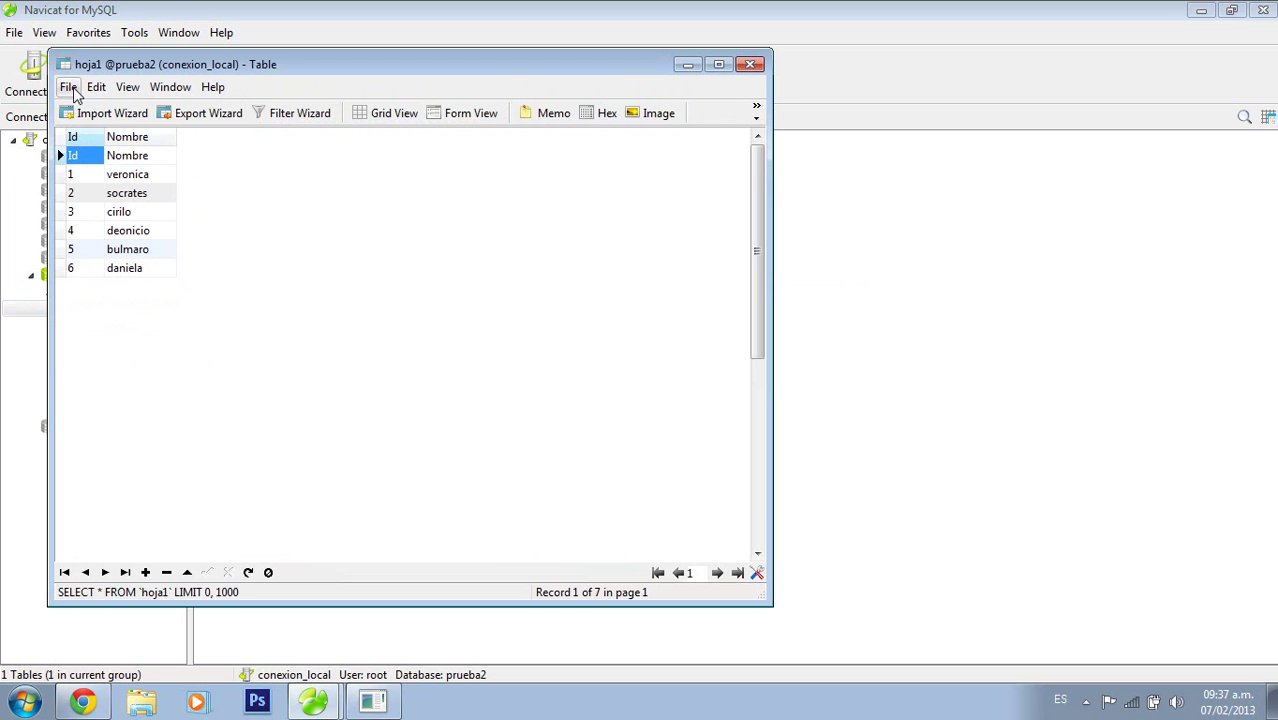
# Inspect hoja1's Id and Nombre field design, then return to its records
pyautogui.click(70, 89)
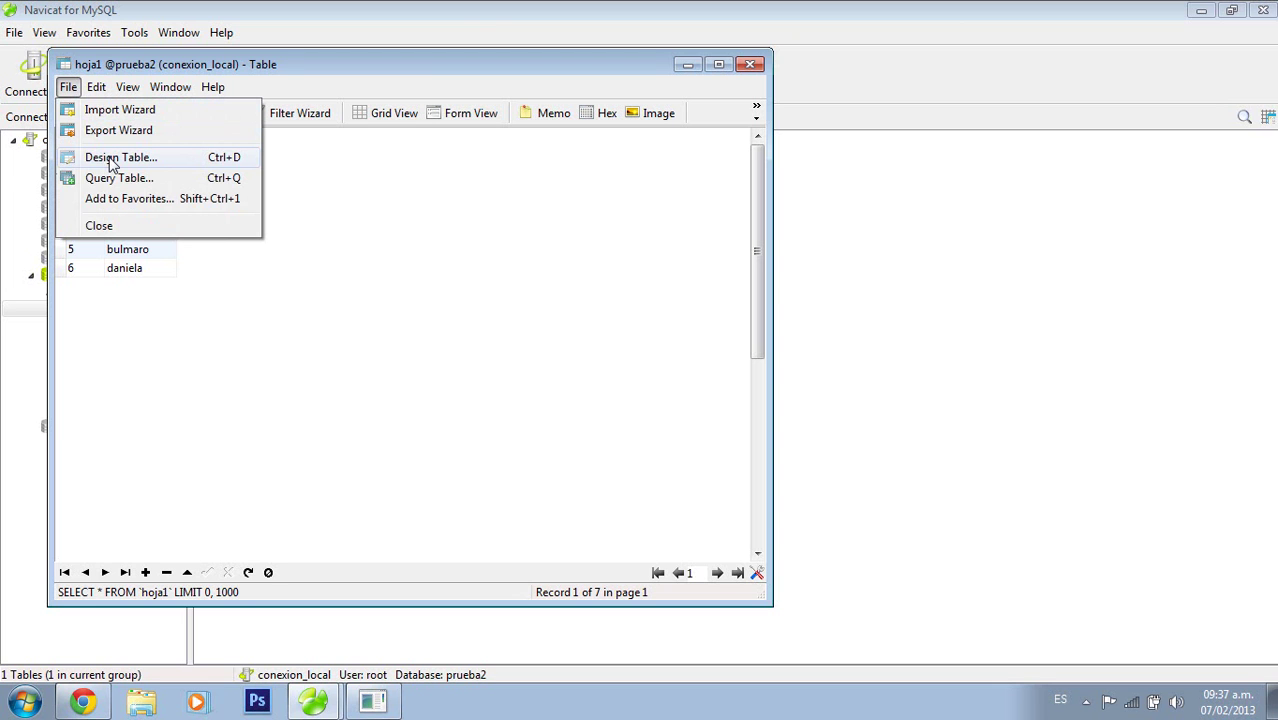
pyautogui.click(112, 163)
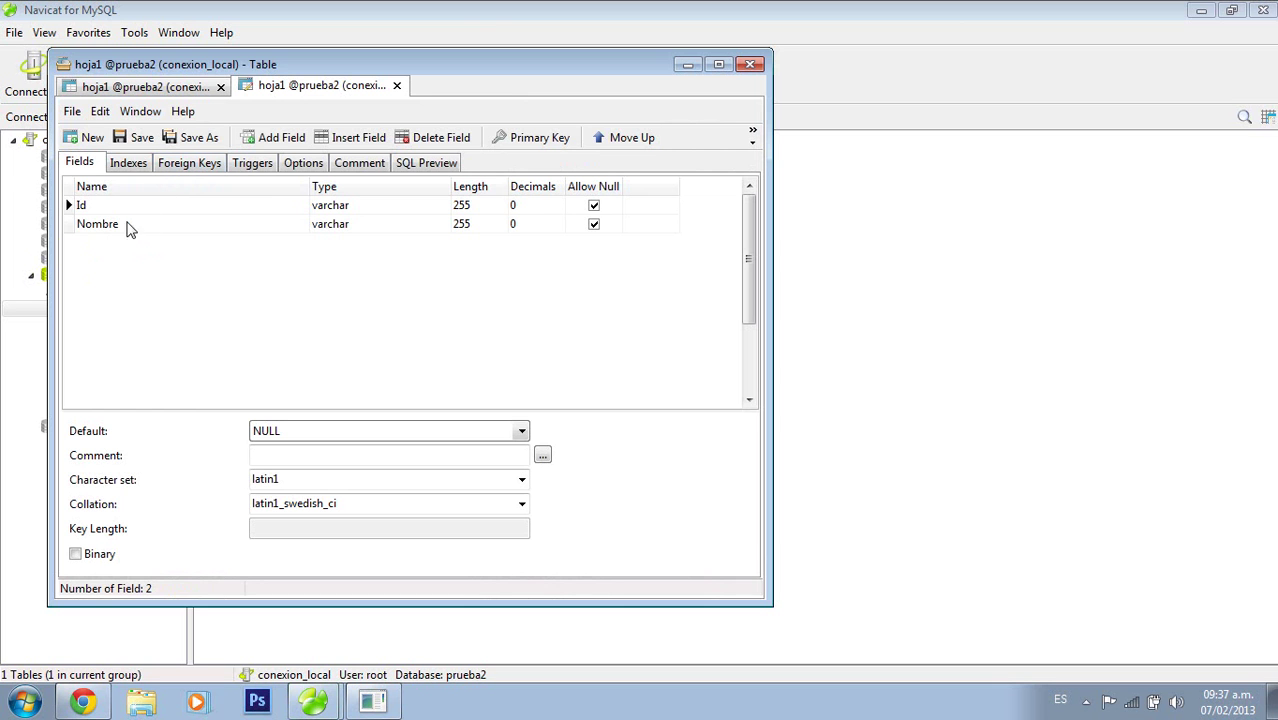
pyautogui.click(396, 85)
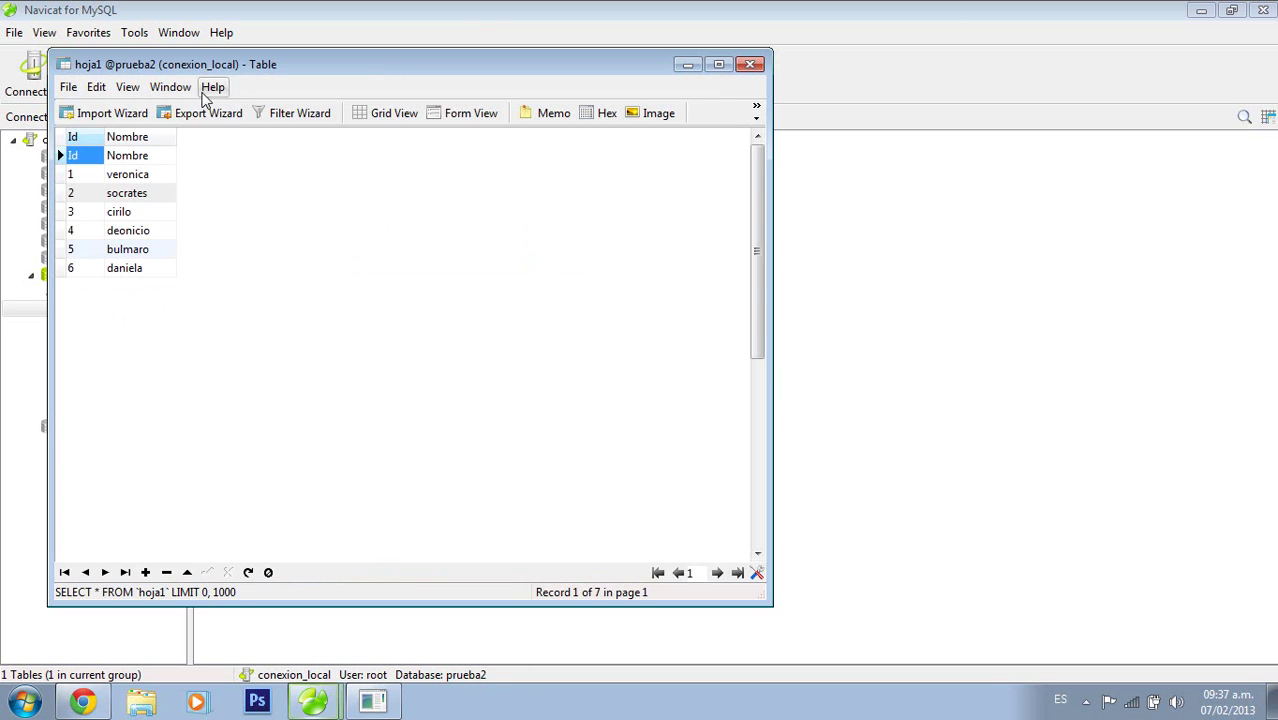
# Delete the stray Id/Nombre first row from hoja1, leaving 6 records, and close the table
pyautogui.rightClick(60, 160)
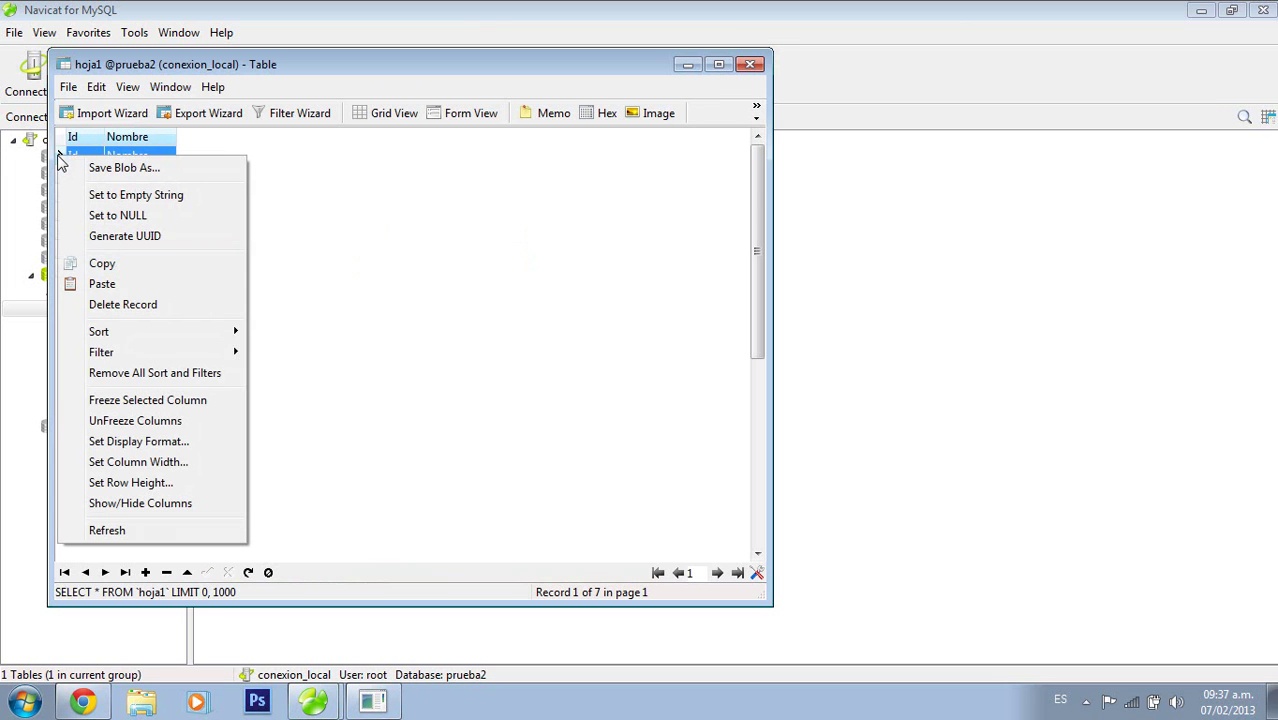
pyautogui.click(147, 311)
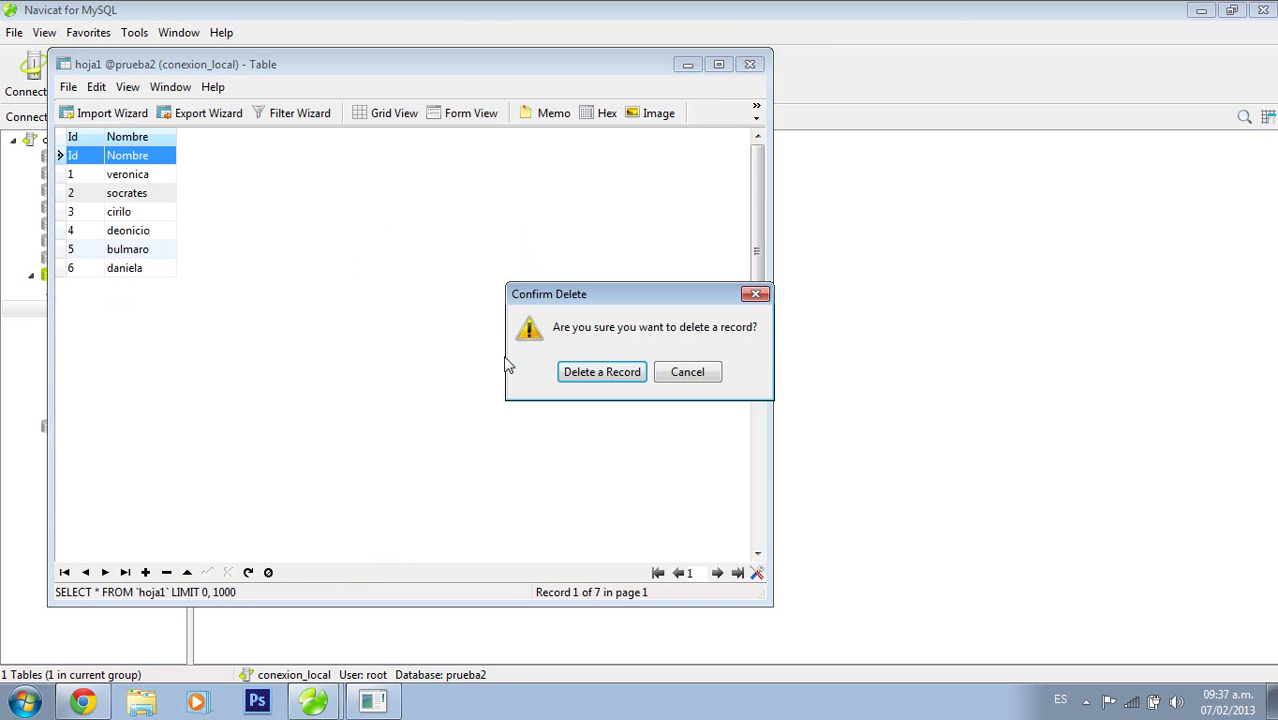
pyautogui.click(597, 376)
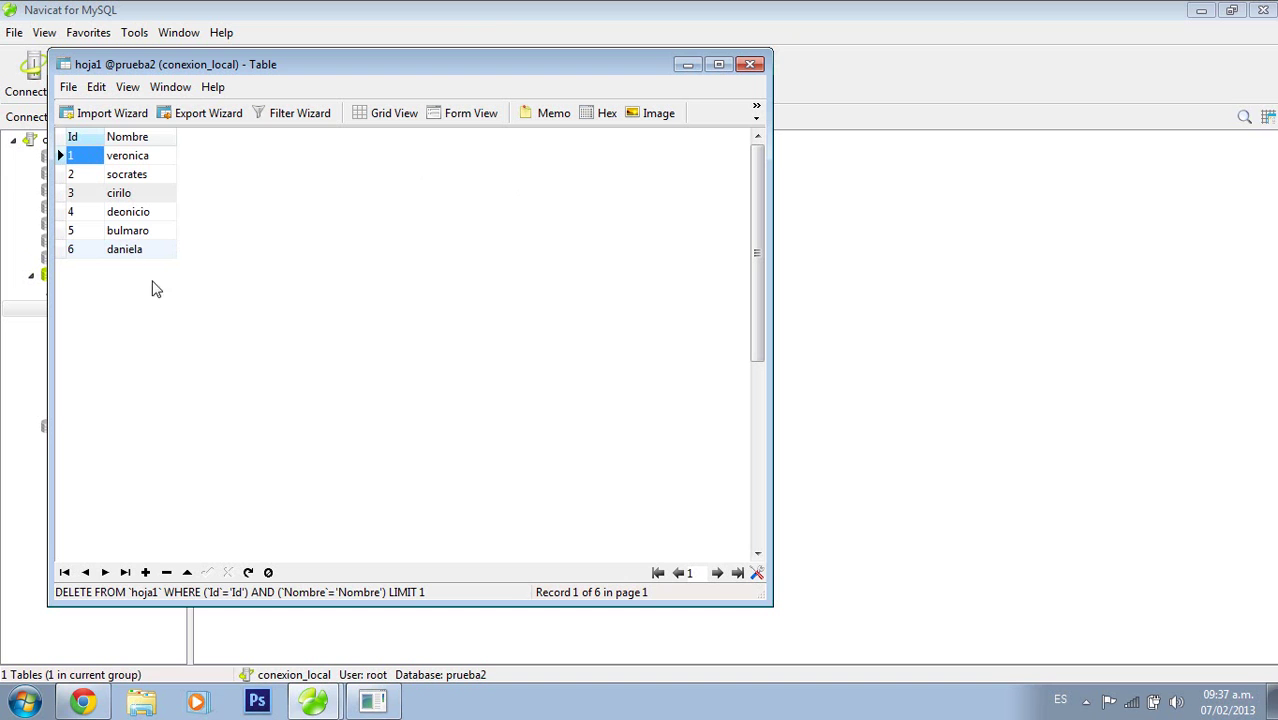
pyautogui.click(750, 65)
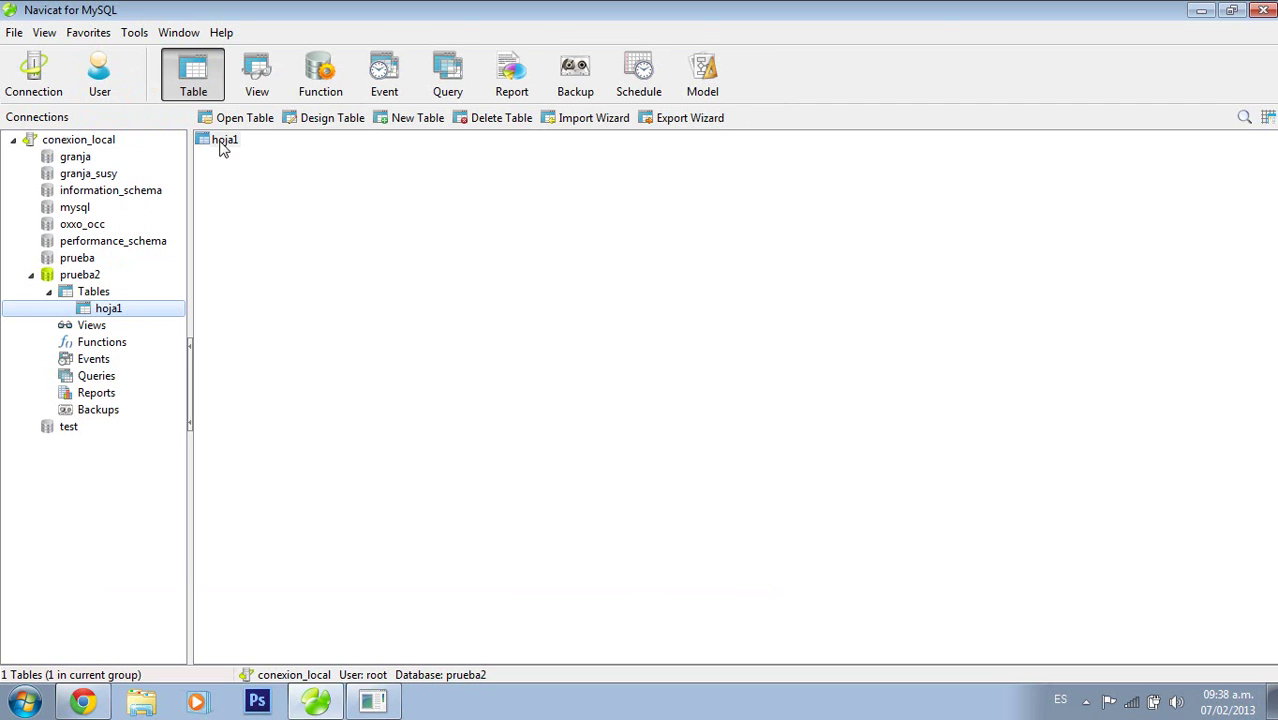
# Run a new prueba2 backup commented 'respaldo 1' and save its settings as profile 'respaldo'
pyautogui.click(48, 291)
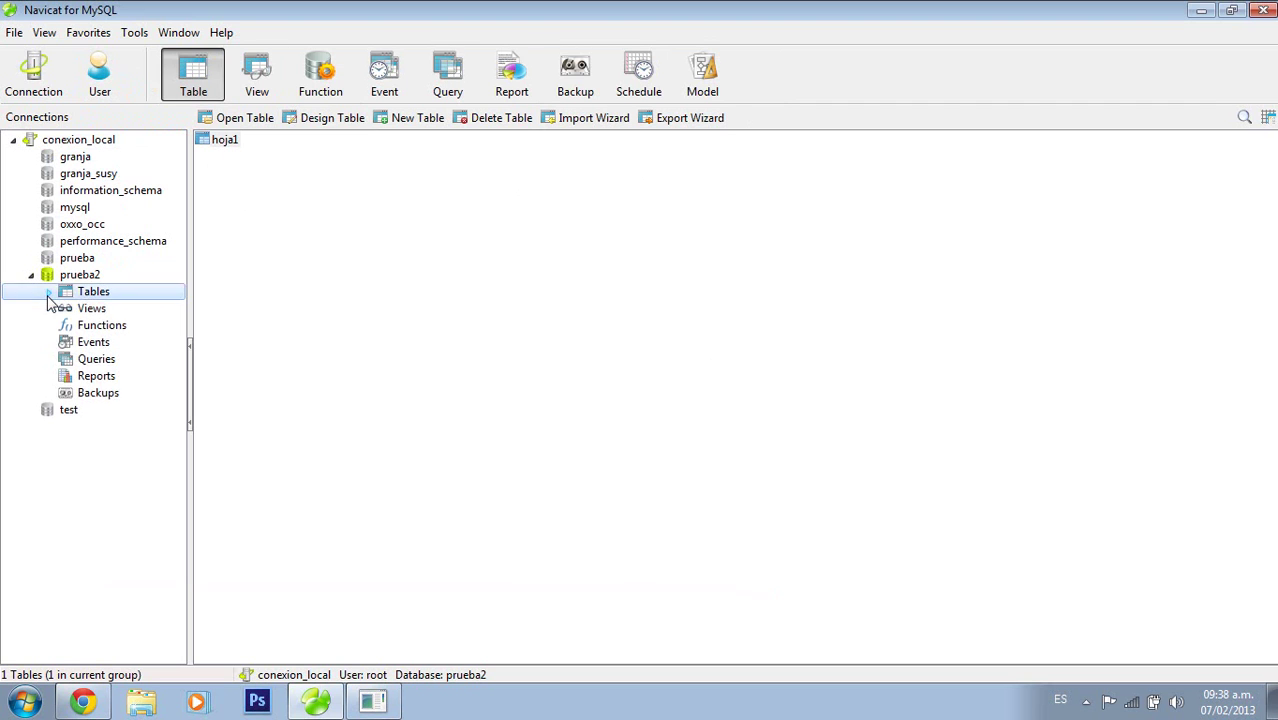
pyautogui.click(31, 274)
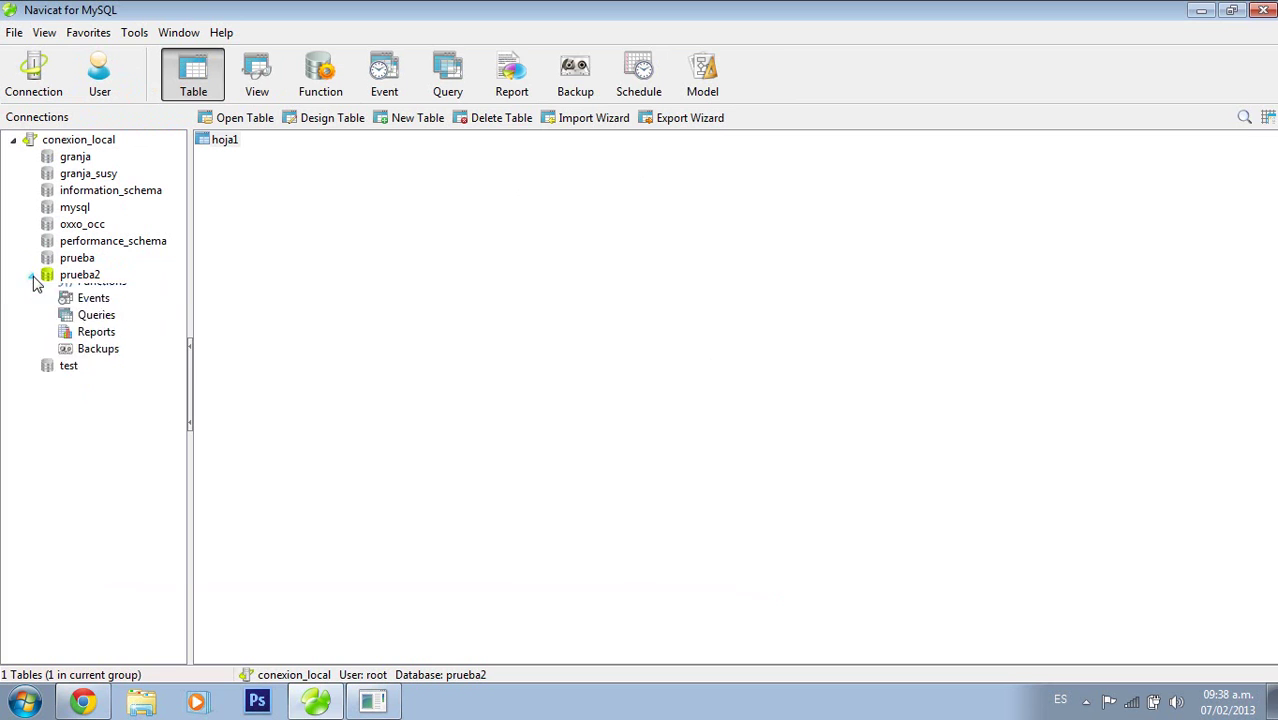
pyautogui.click(575, 80)
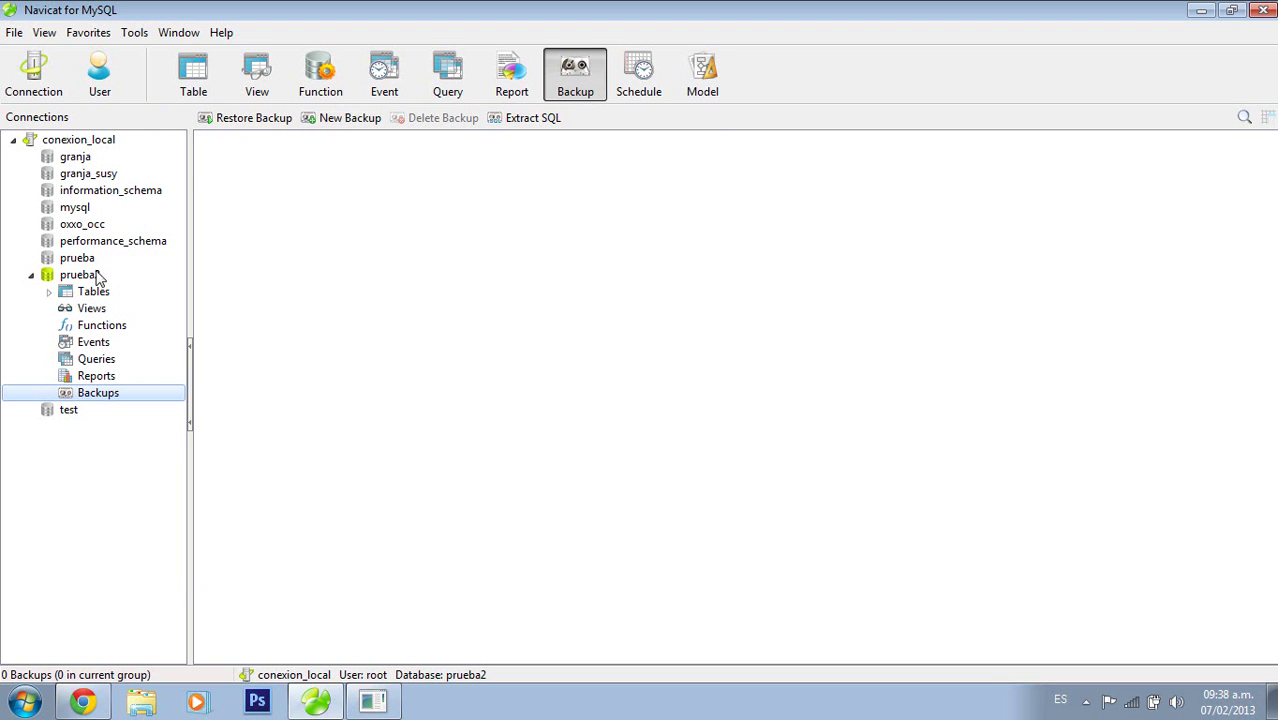
pyautogui.click(338, 117)
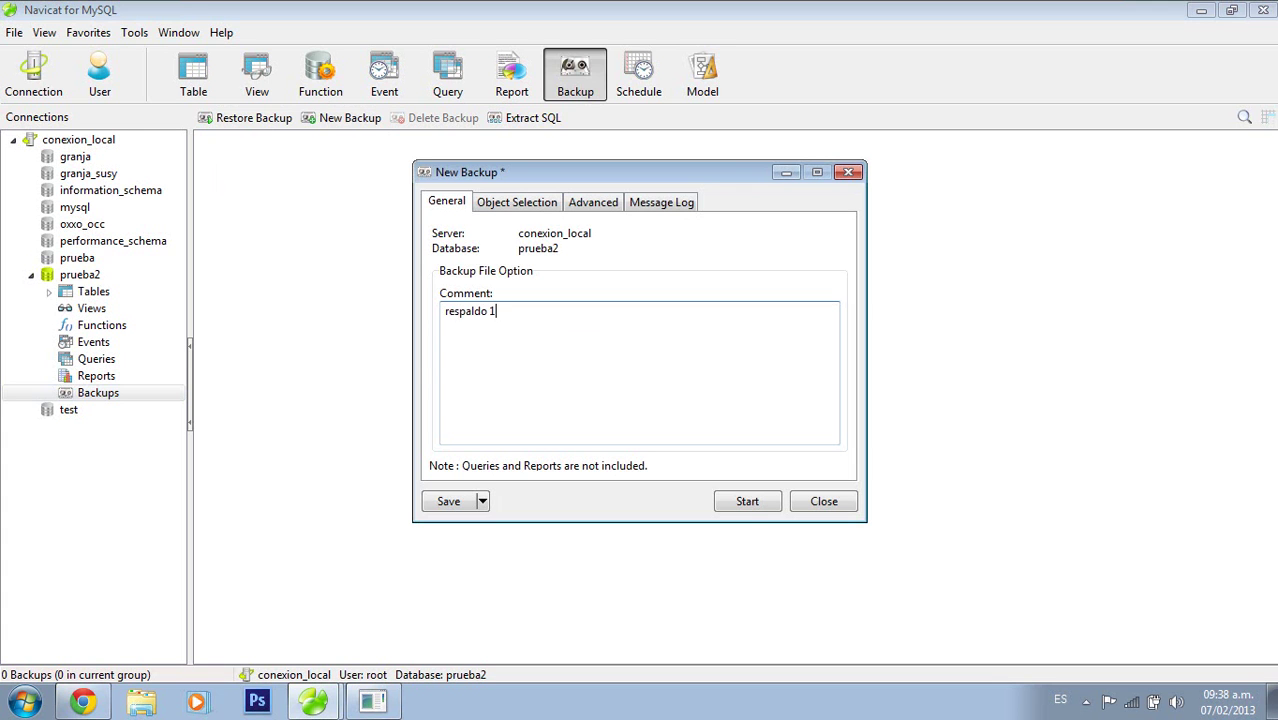
pyautogui.click(748, 502)
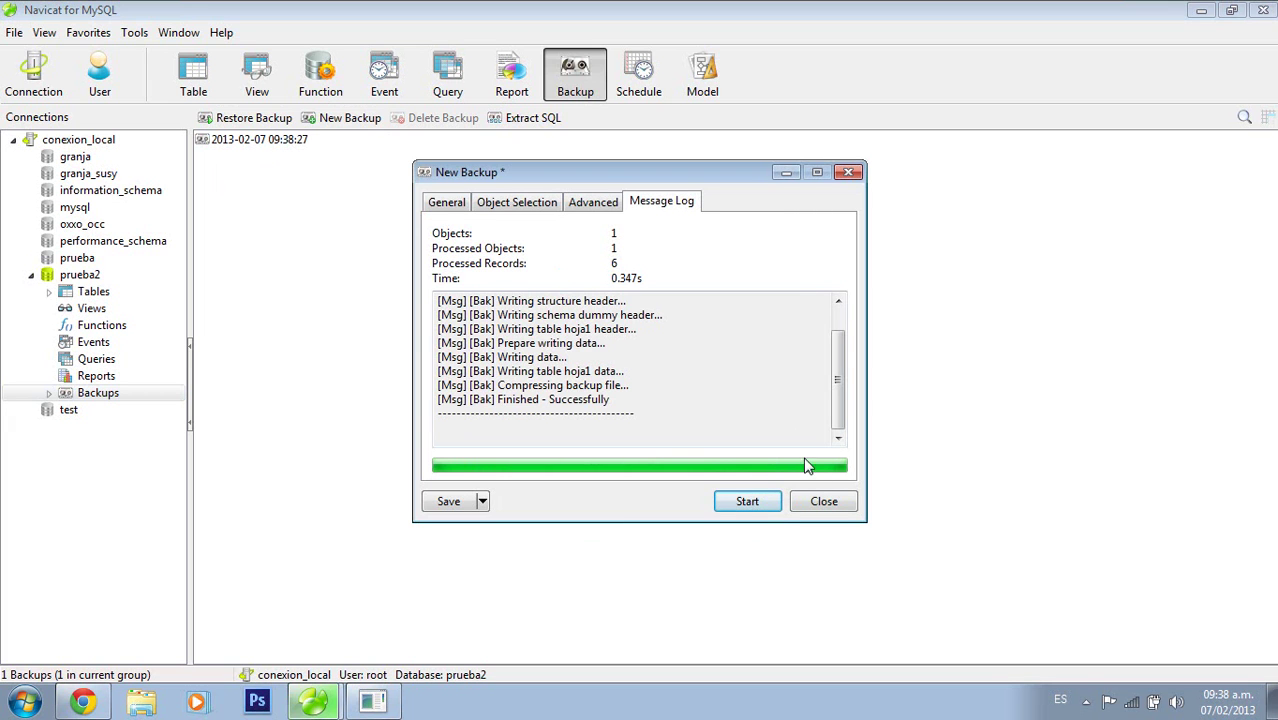
pyautogui.click(822, 502)
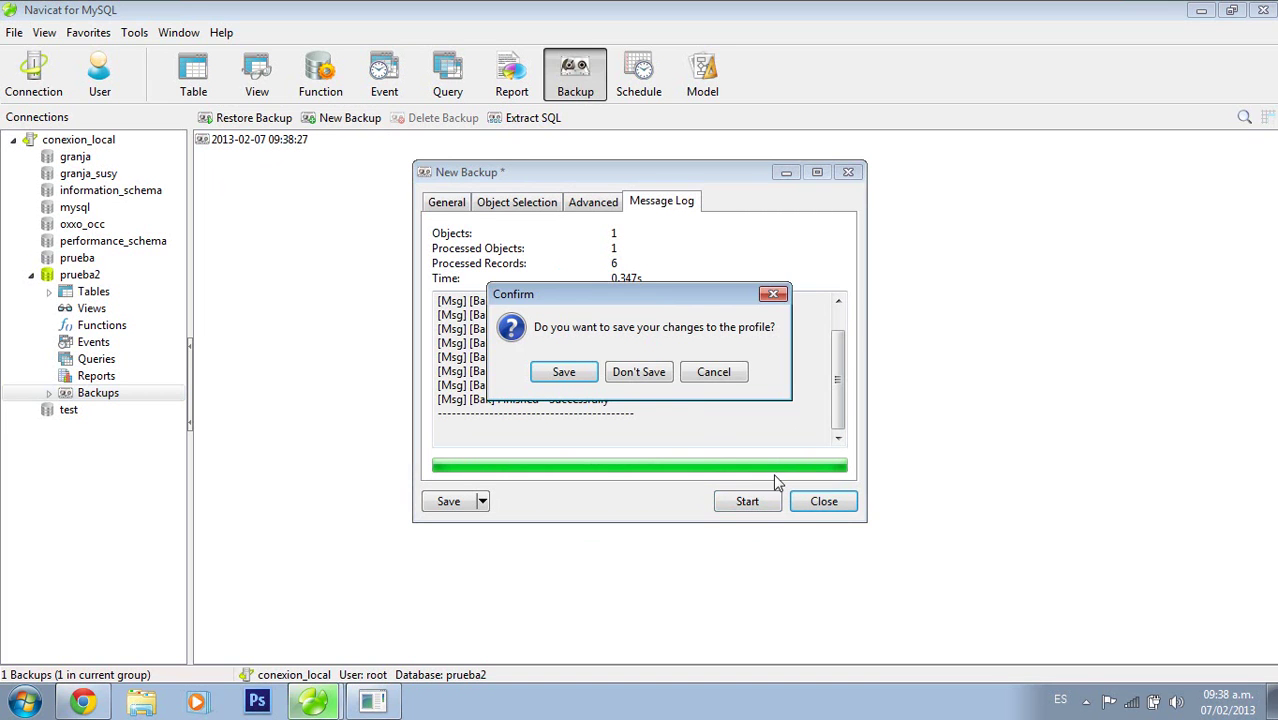
pyautogui.click(565, 375)
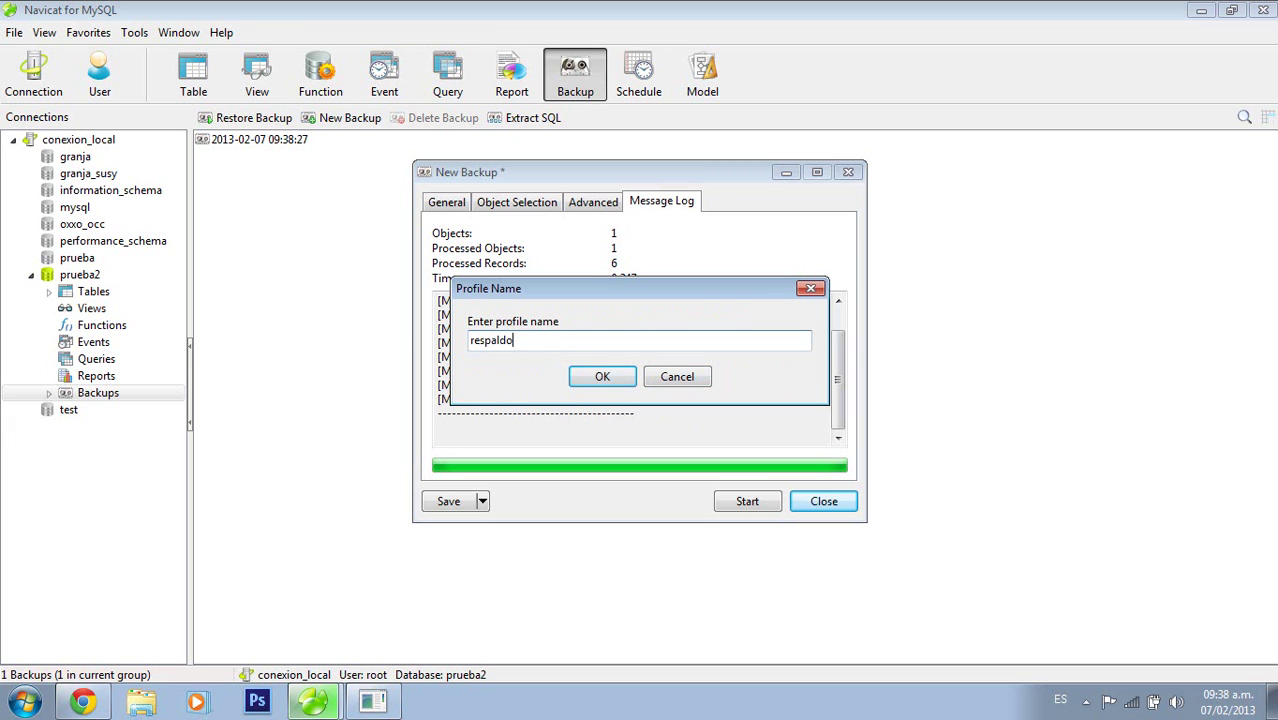
pyautogui.click(618, 382)
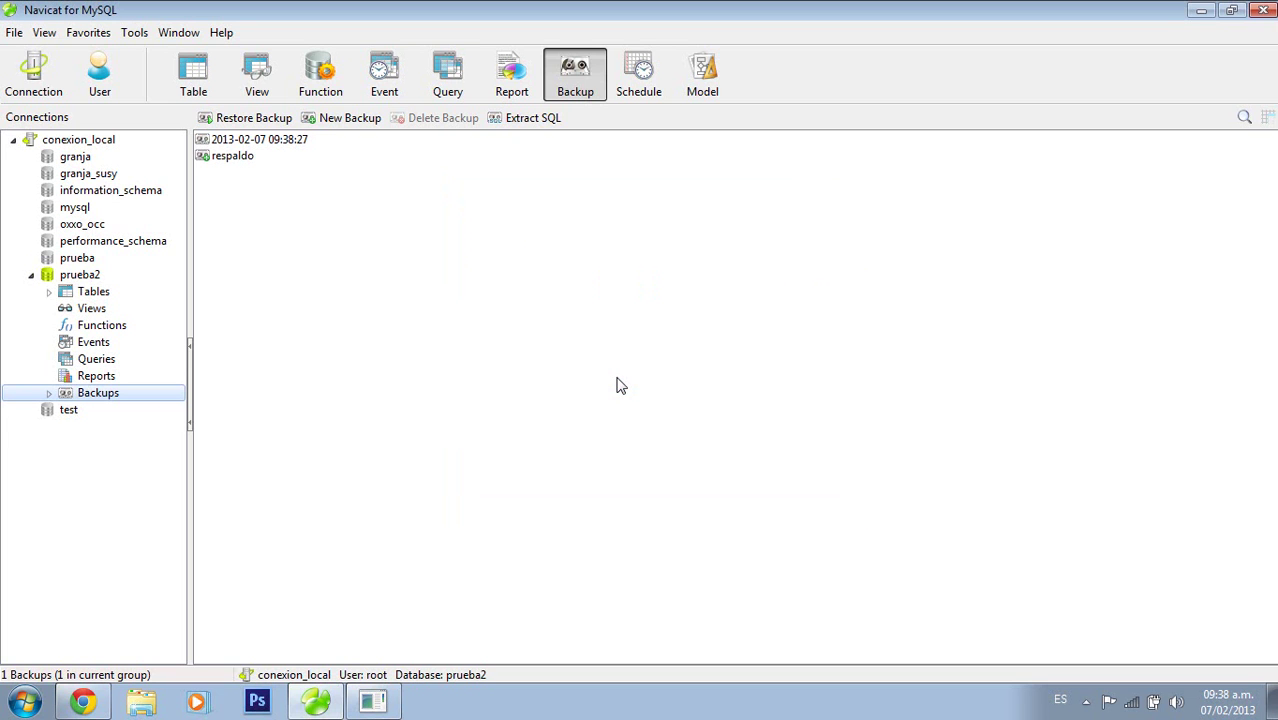
pyautogui.click(260, 142)
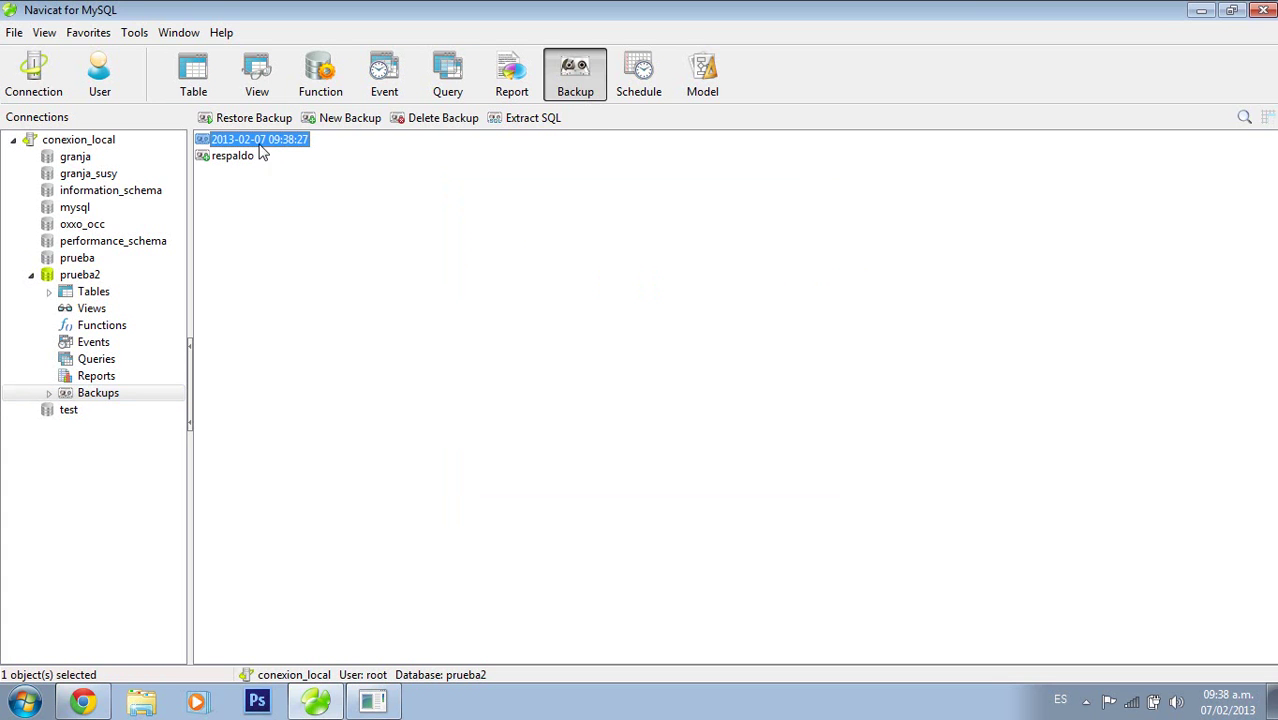
pyautogui.click(535, 120)
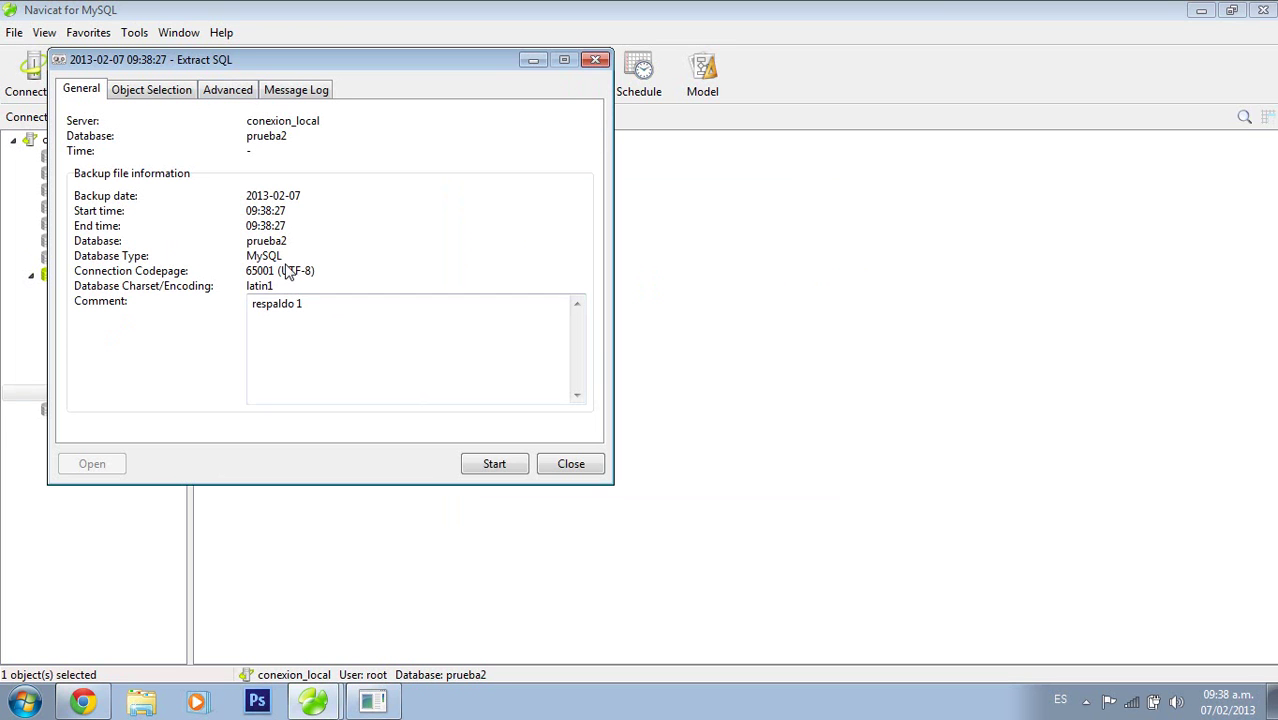
pyautogui.click(497, 470)
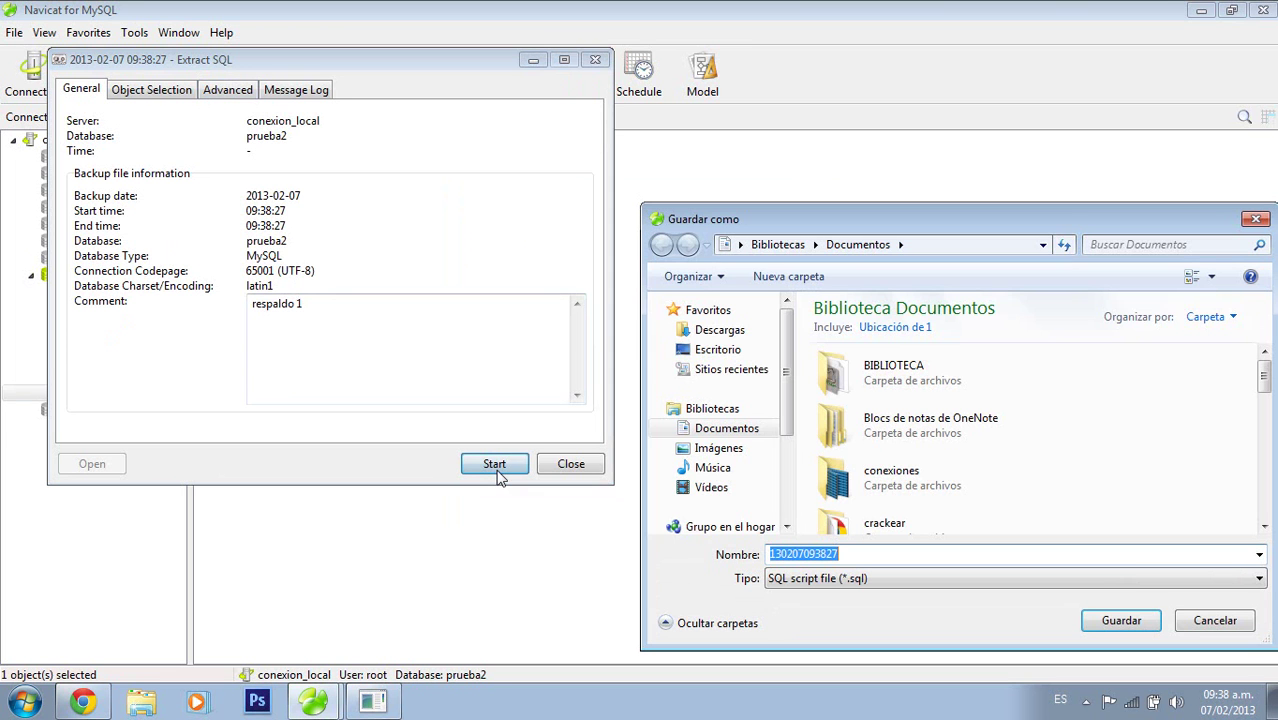
pyautogui.click(1121, 621)
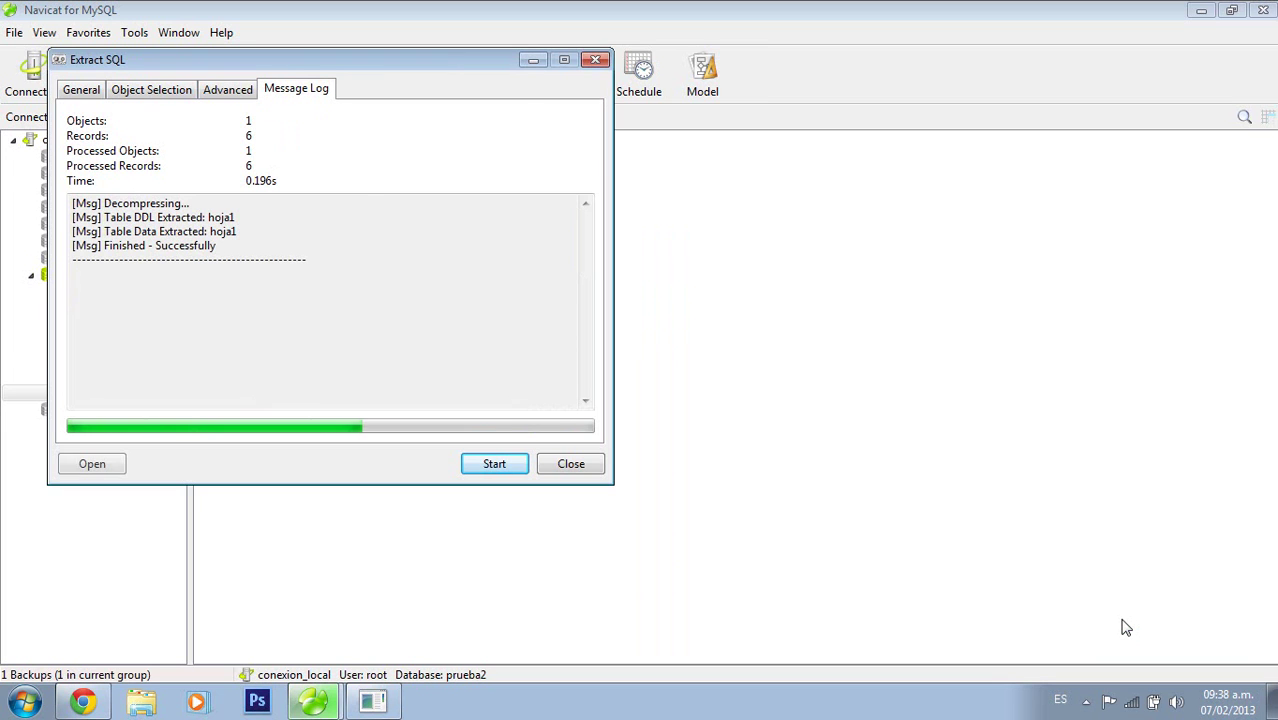
pyautogui.click(581, 467)
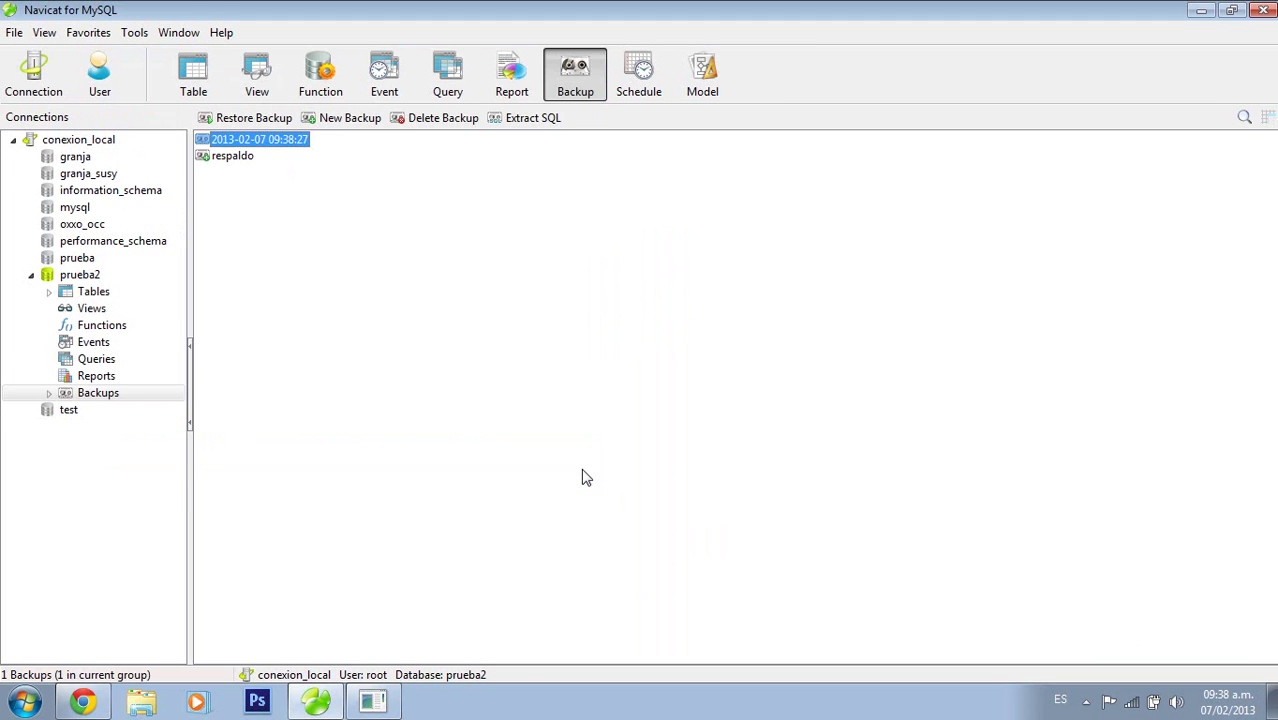
pyautogui.click(140, 702)
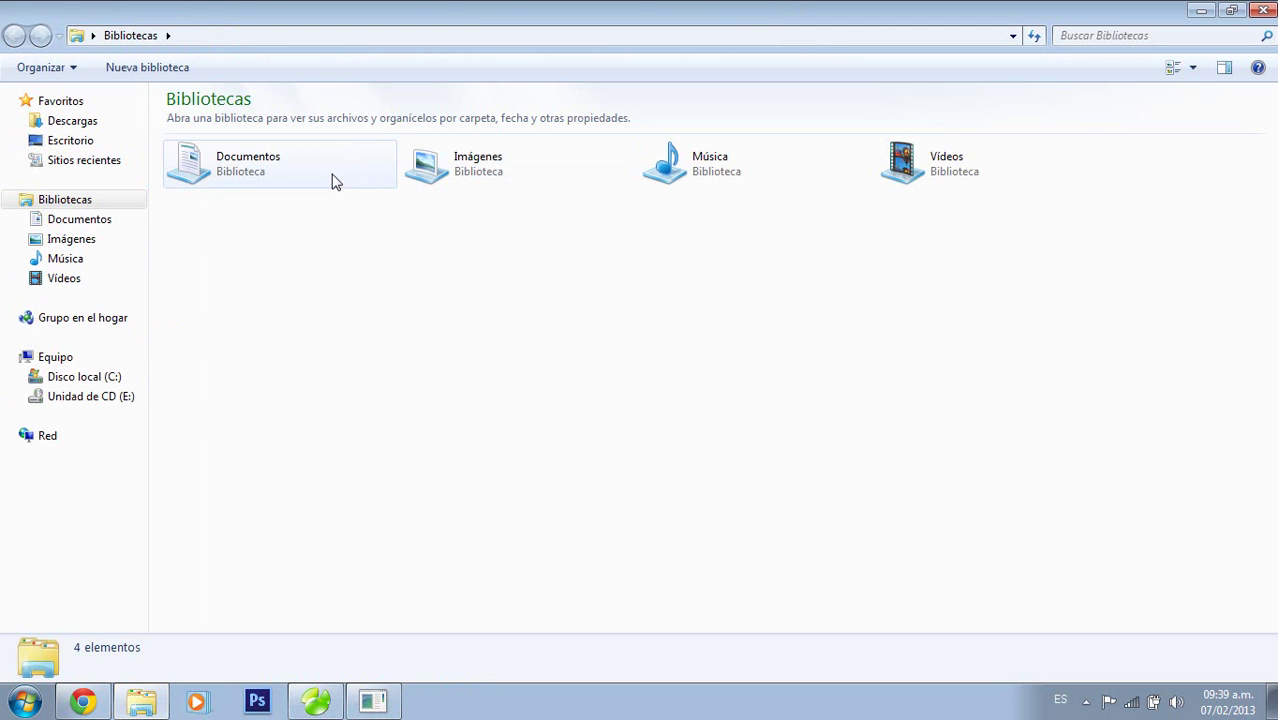
pyautogui.click(113, 222)
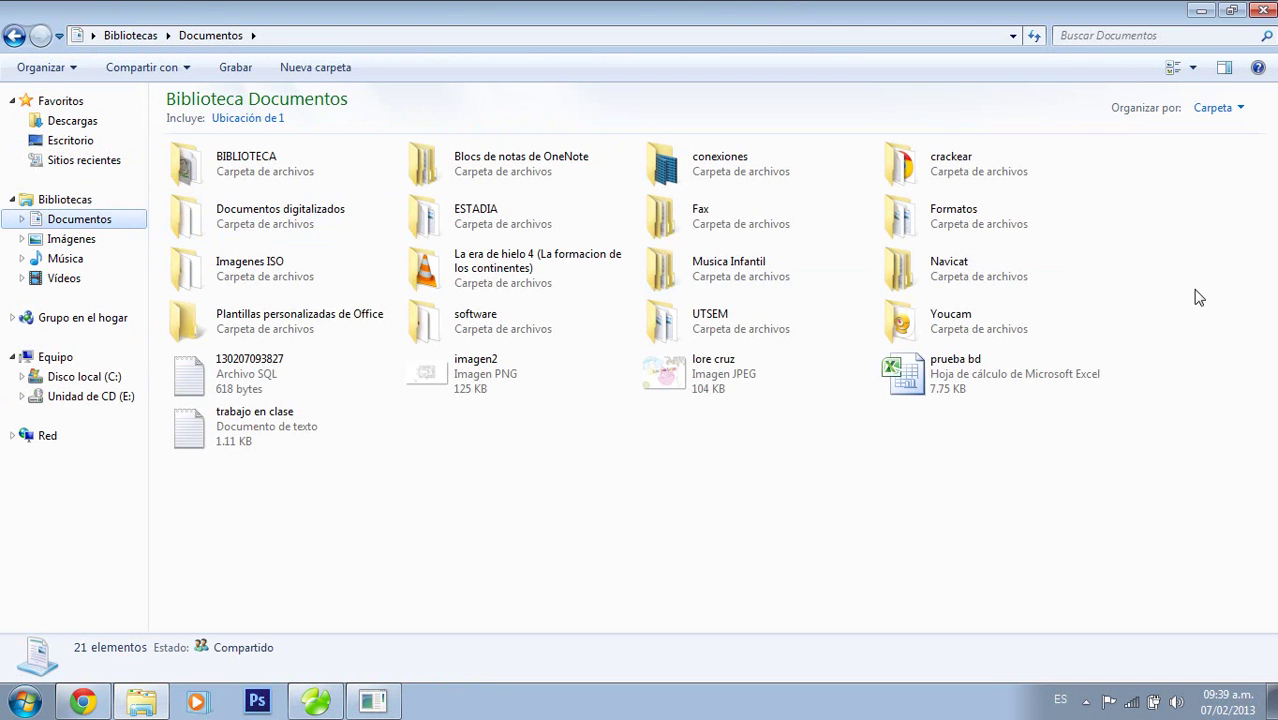
pyautogui.doubleClick(252, 370)
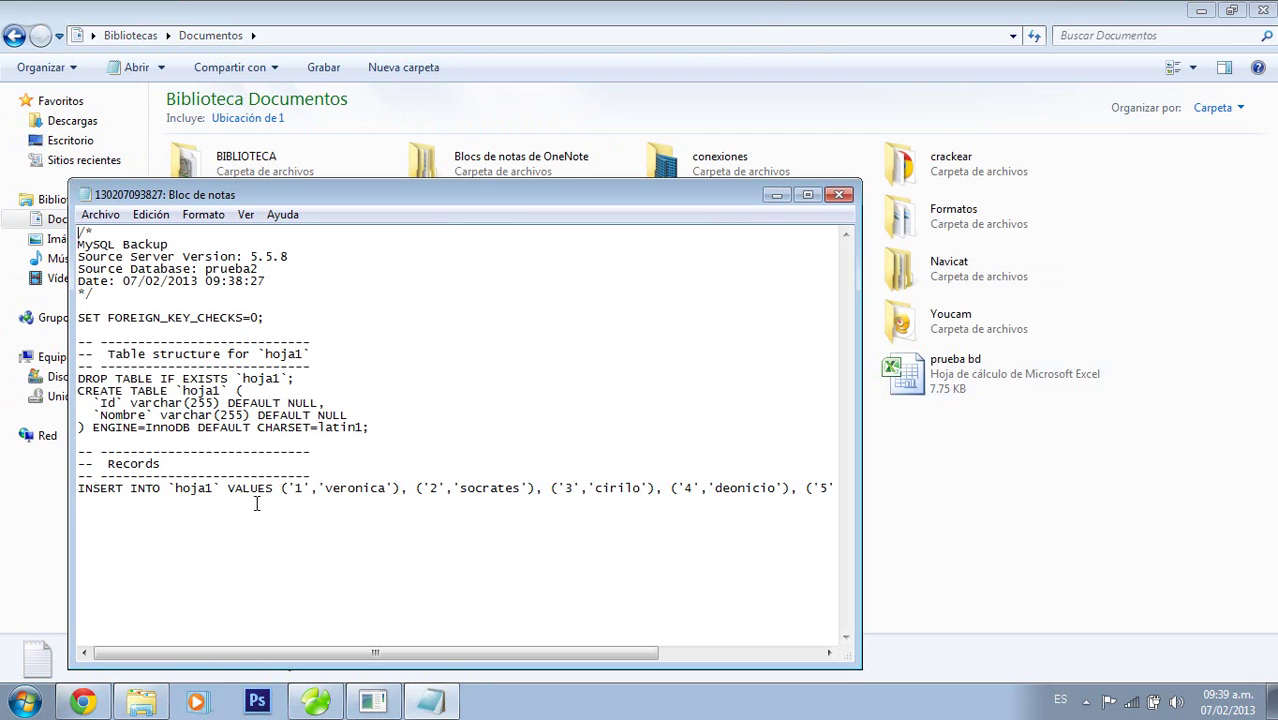
pyautogui.moveTo(620, 652); pyautogui.dragTo(403, 650)
pyautogui.click(840, 195)
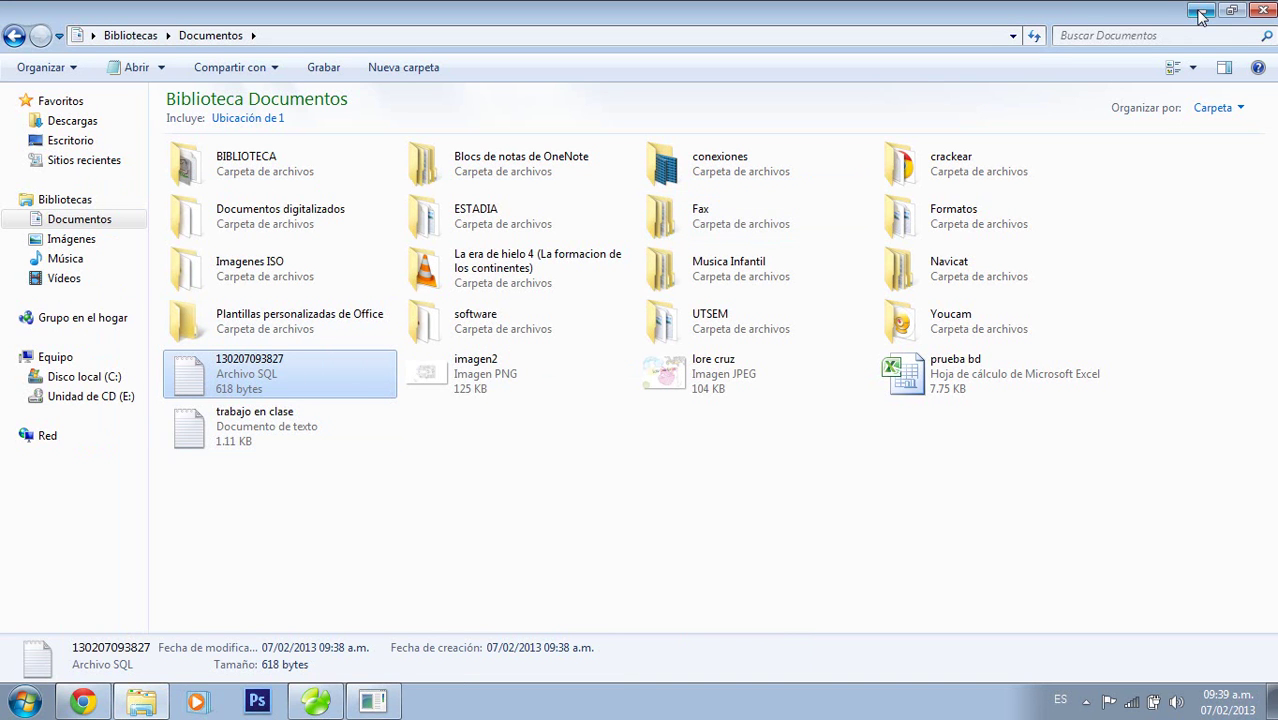
pyautogui.click(1264, 14)
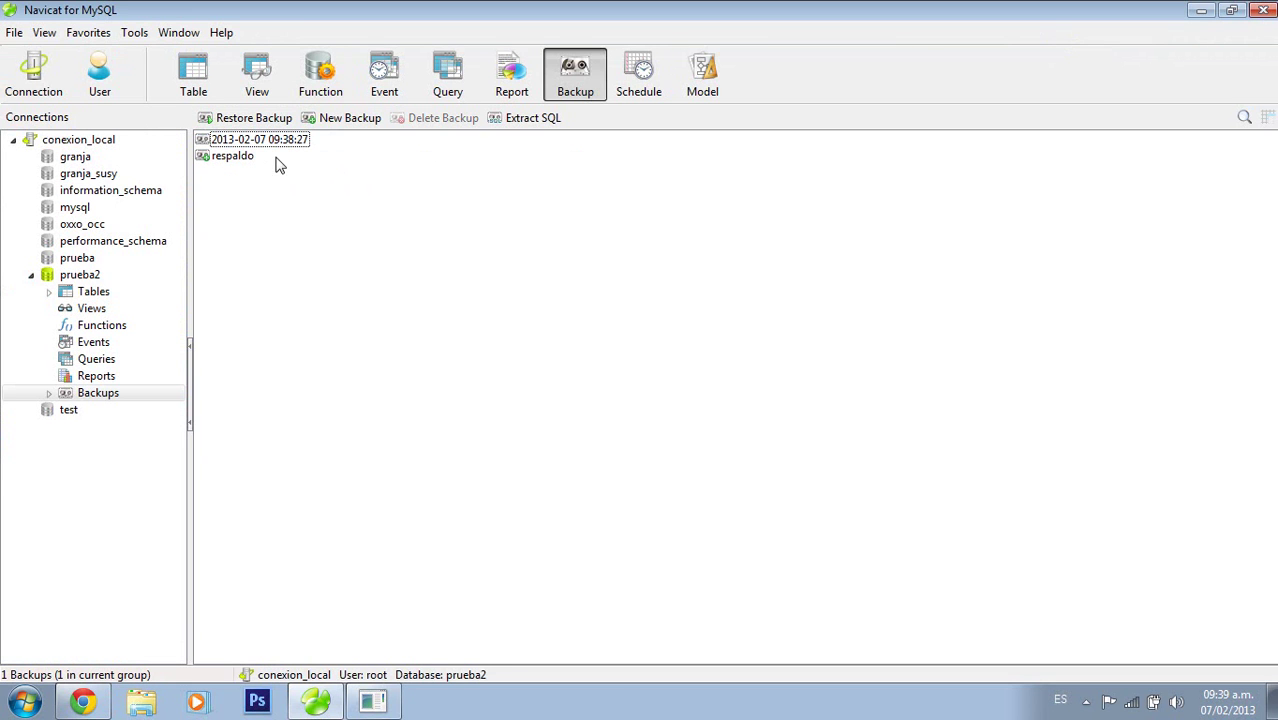
# Export prueba2 from phpMyAdmin in SQL format, downloading prueba2.sql
pyautogui.click(83, 701)
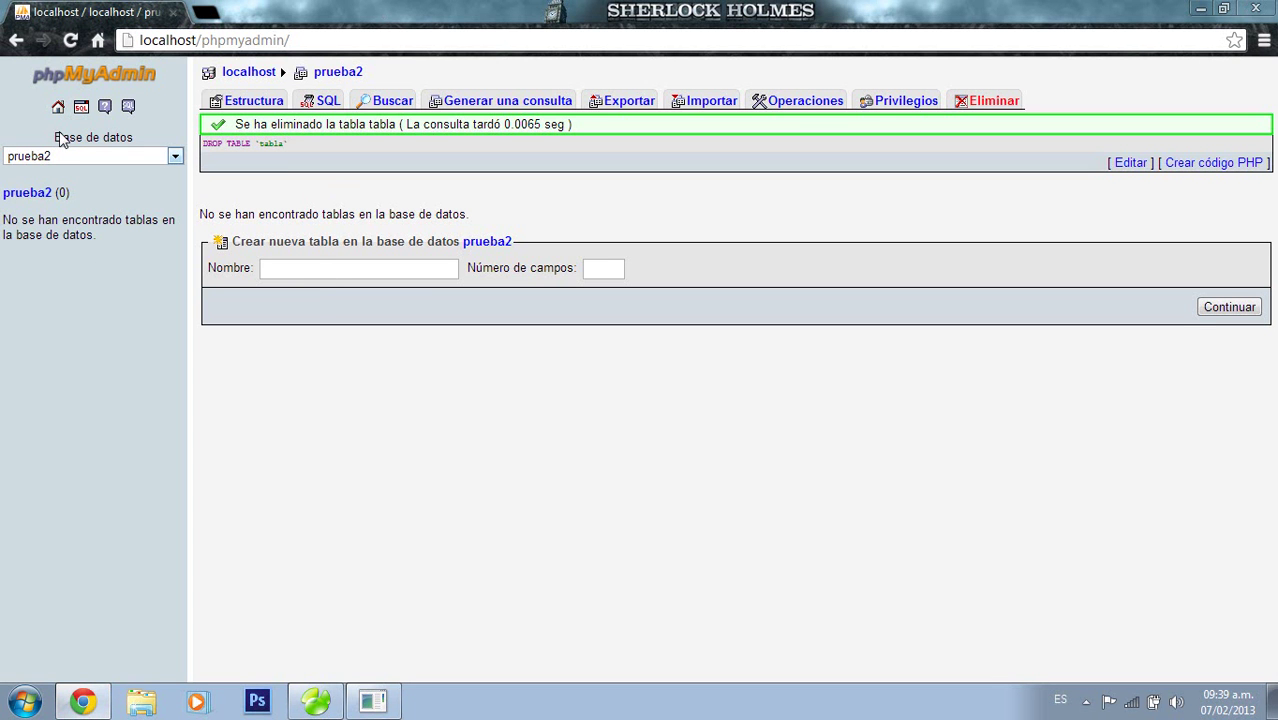
pyautogui.click(59, 110)
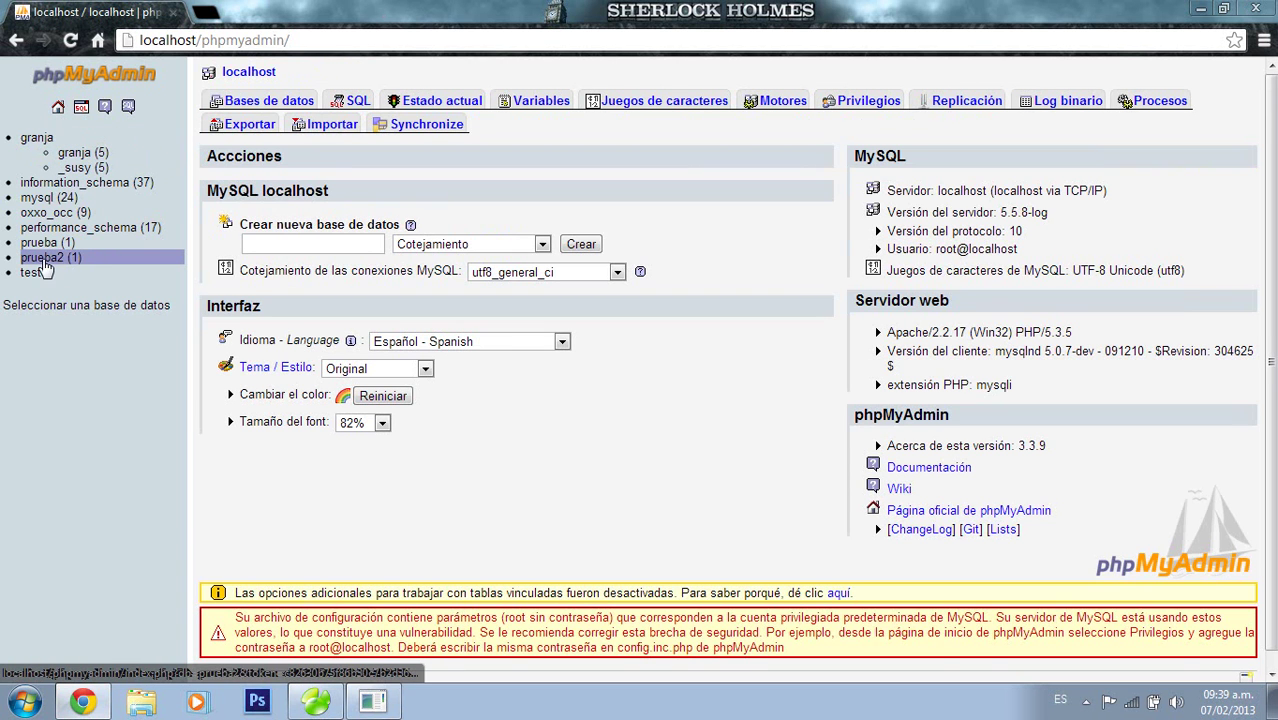
pyautogui.click(44, 259)
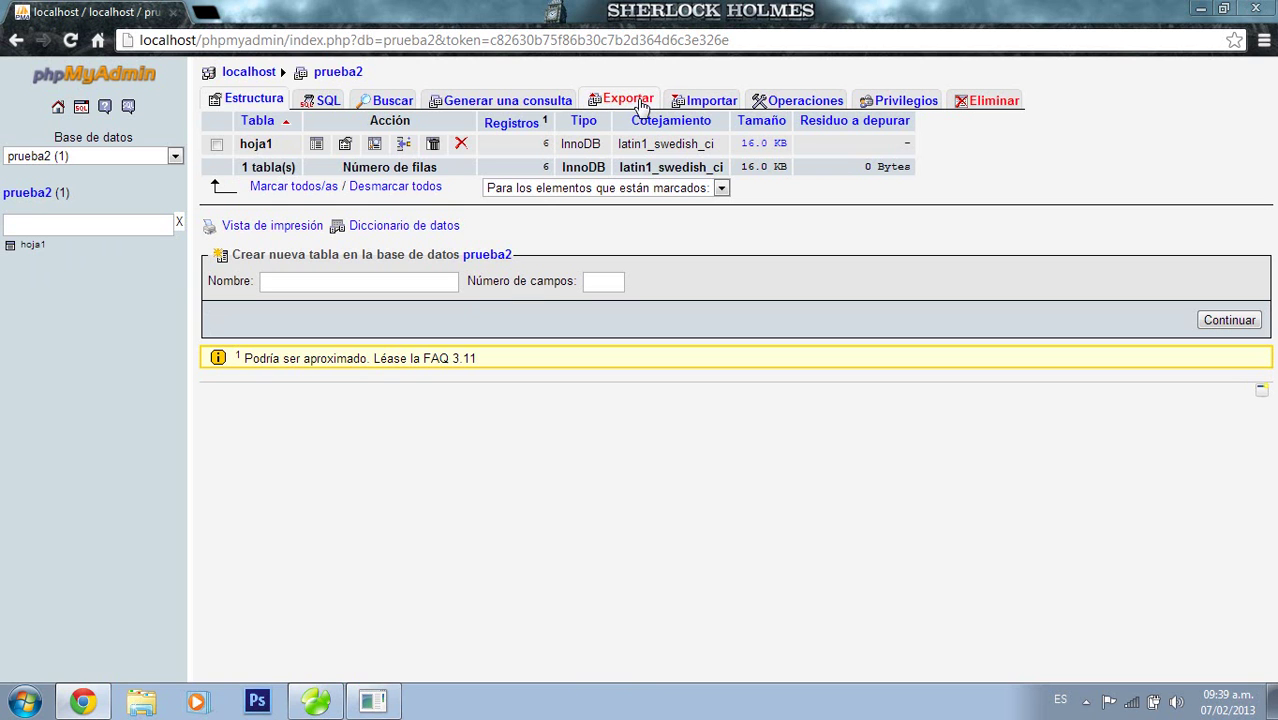
pyautogui.click(620, 104)
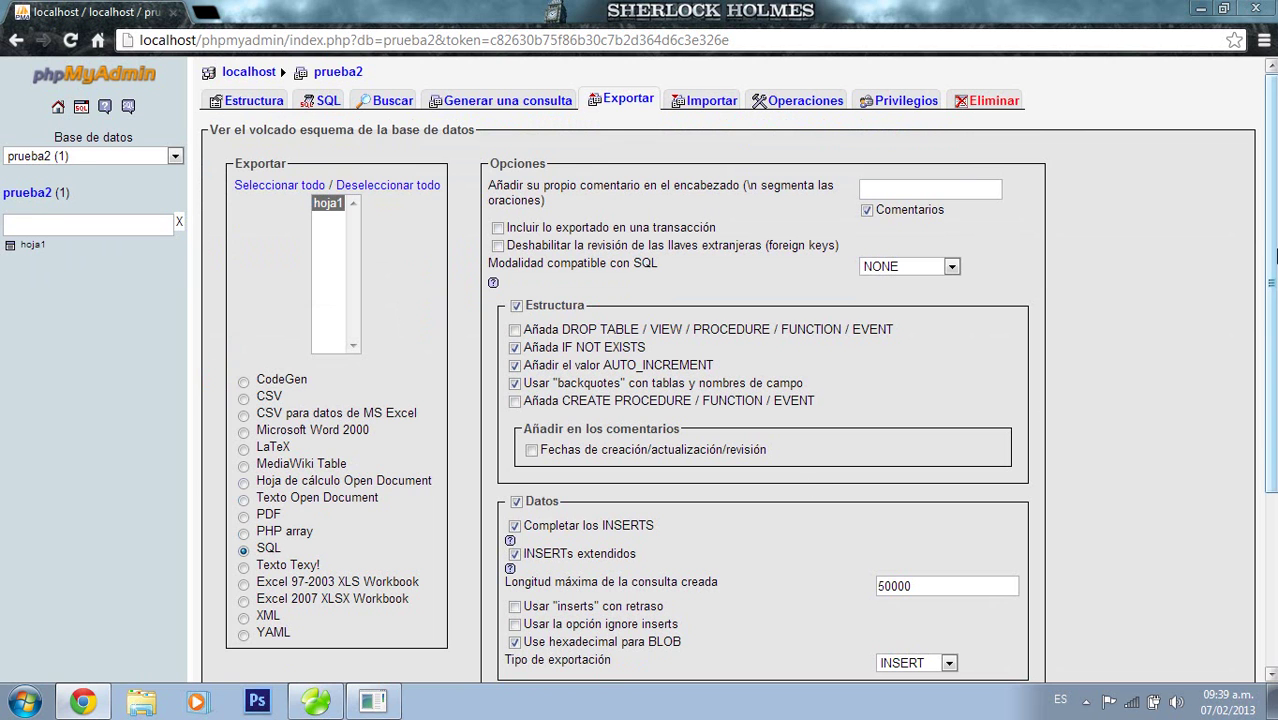
pyautogui.scroll(-3, 1272, 460)
pyautogui.click(1213, 563)
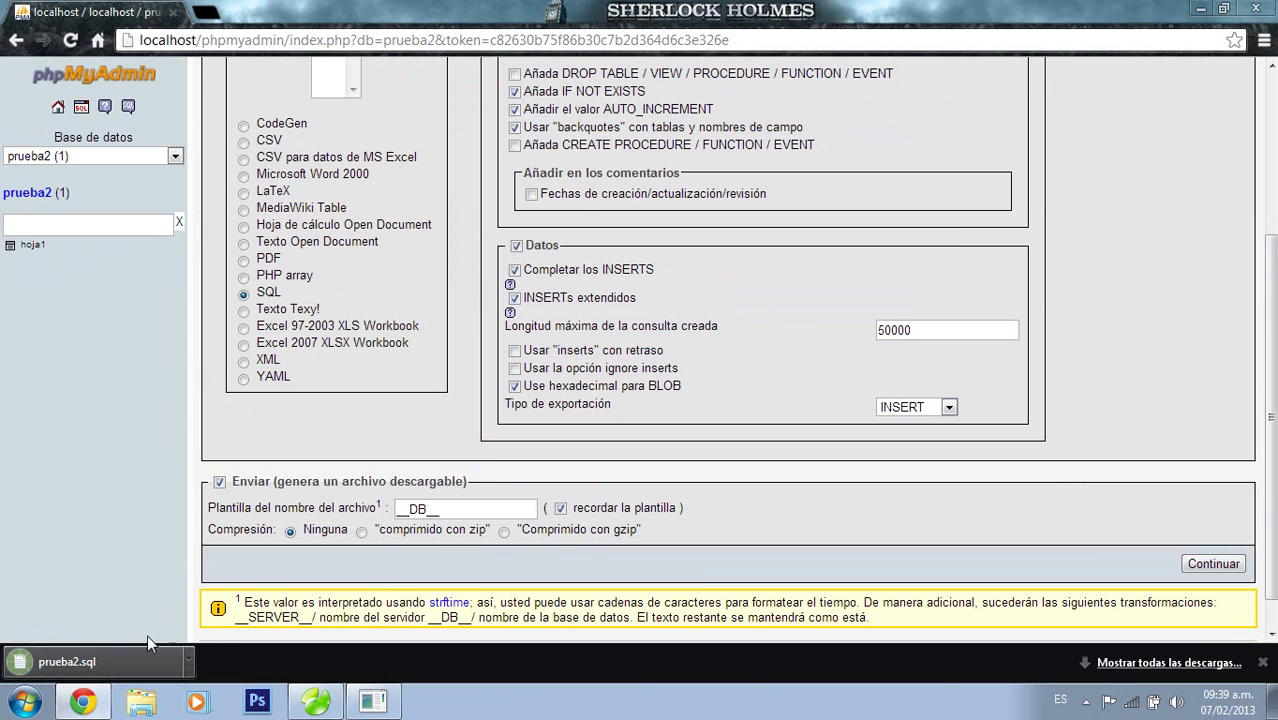
pyautogui.click(150, 703)
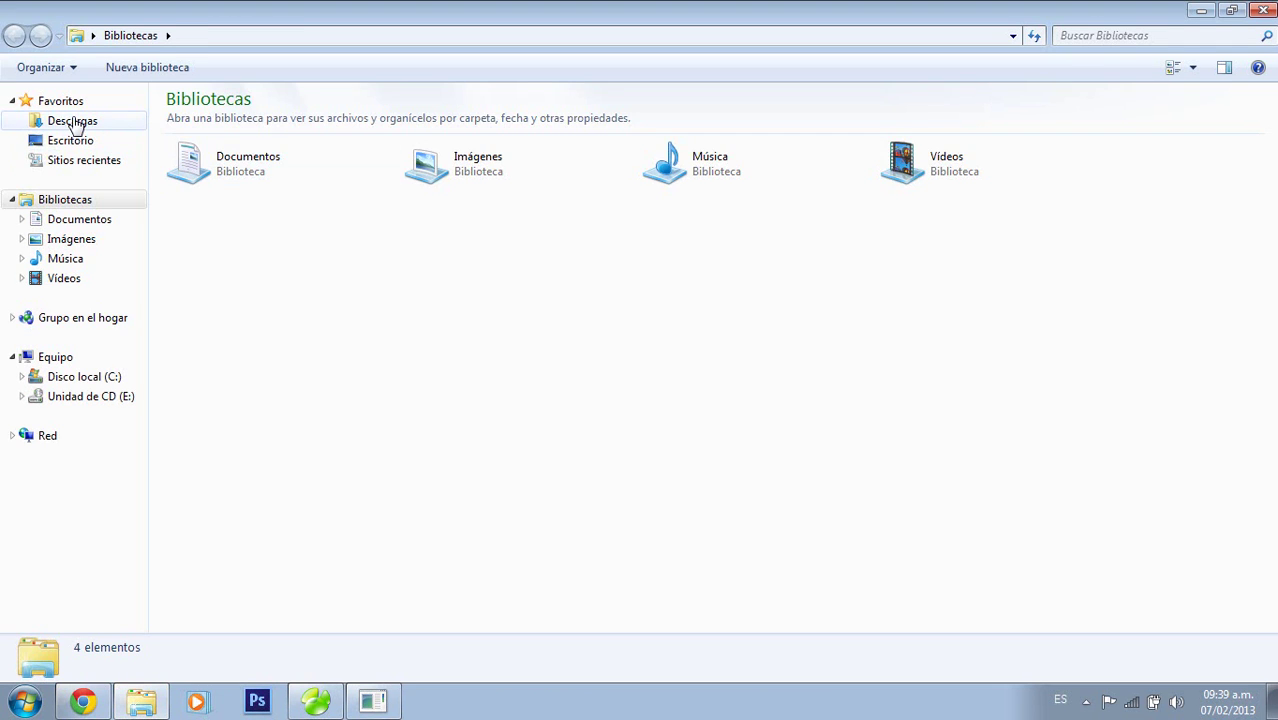
# Check the Descargas folder, close it, and return phpMyAdmin to its server home page
pyautogui.click(75, 122)
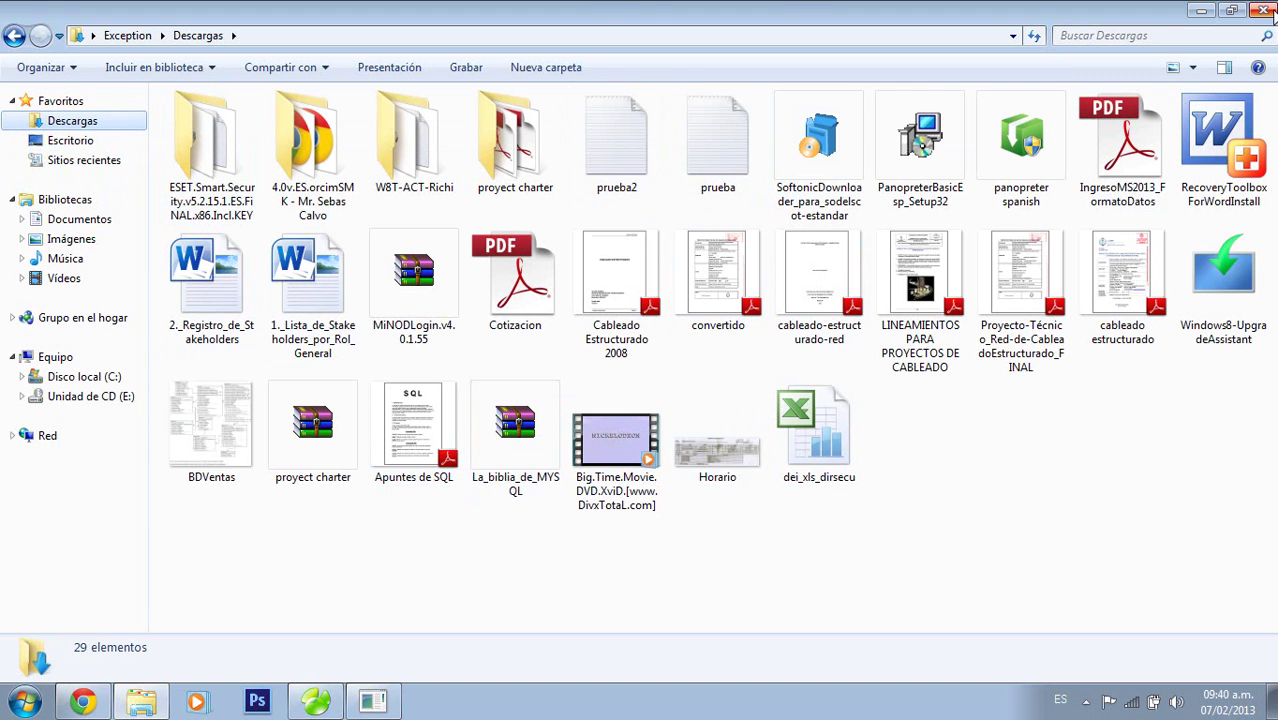
pyautogui.click(1265, 10)
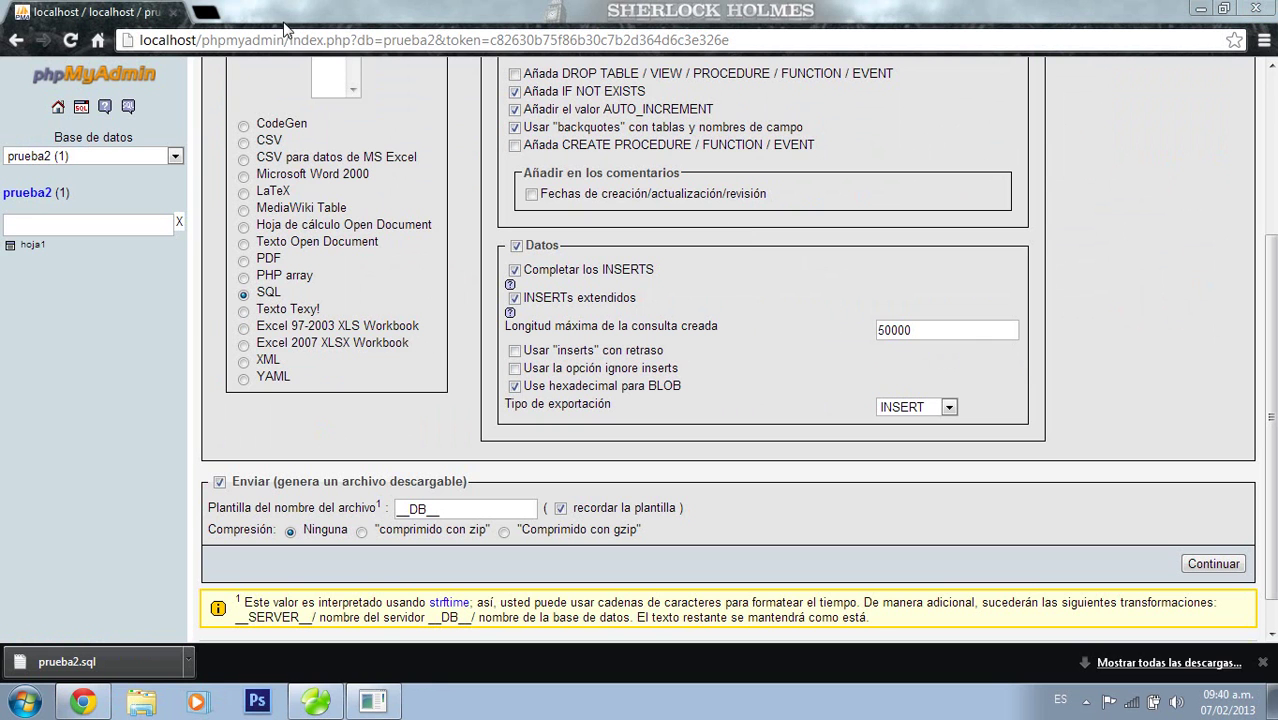
pyautogui.click(58, 106)
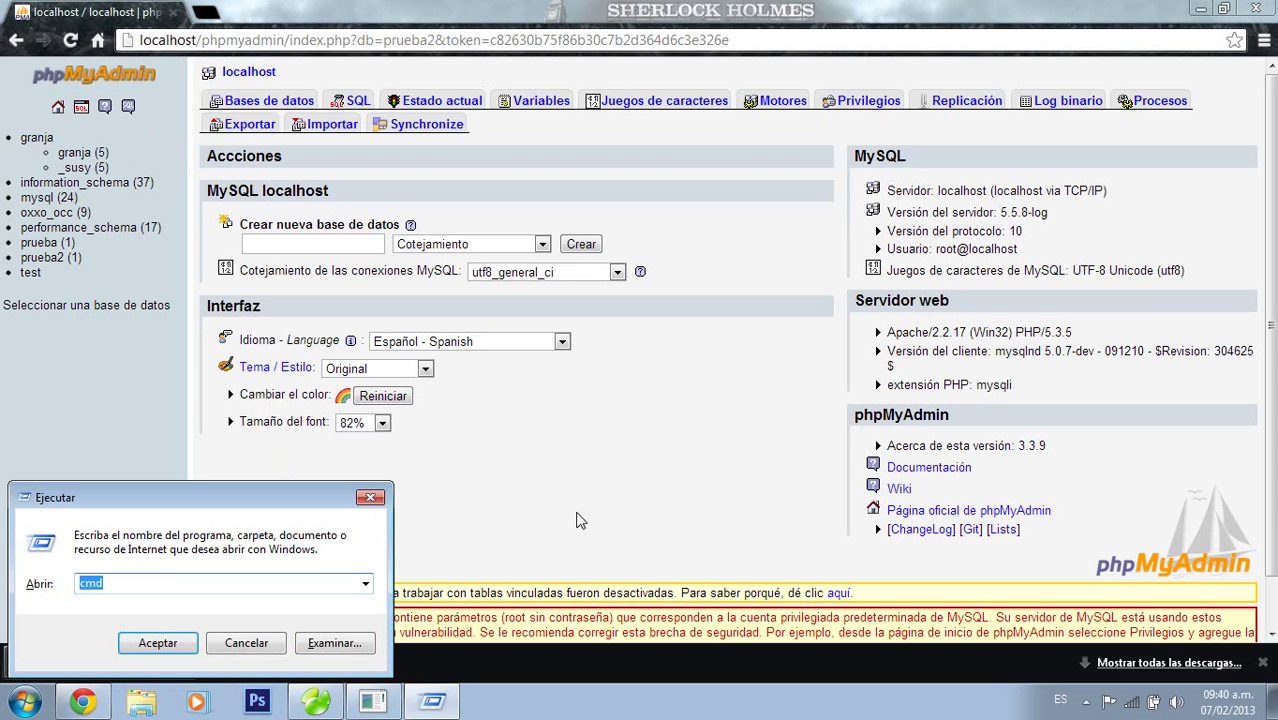
# Open Command Prompt, move up to the root of drive C and list its contents
pyautogui.press('Return')
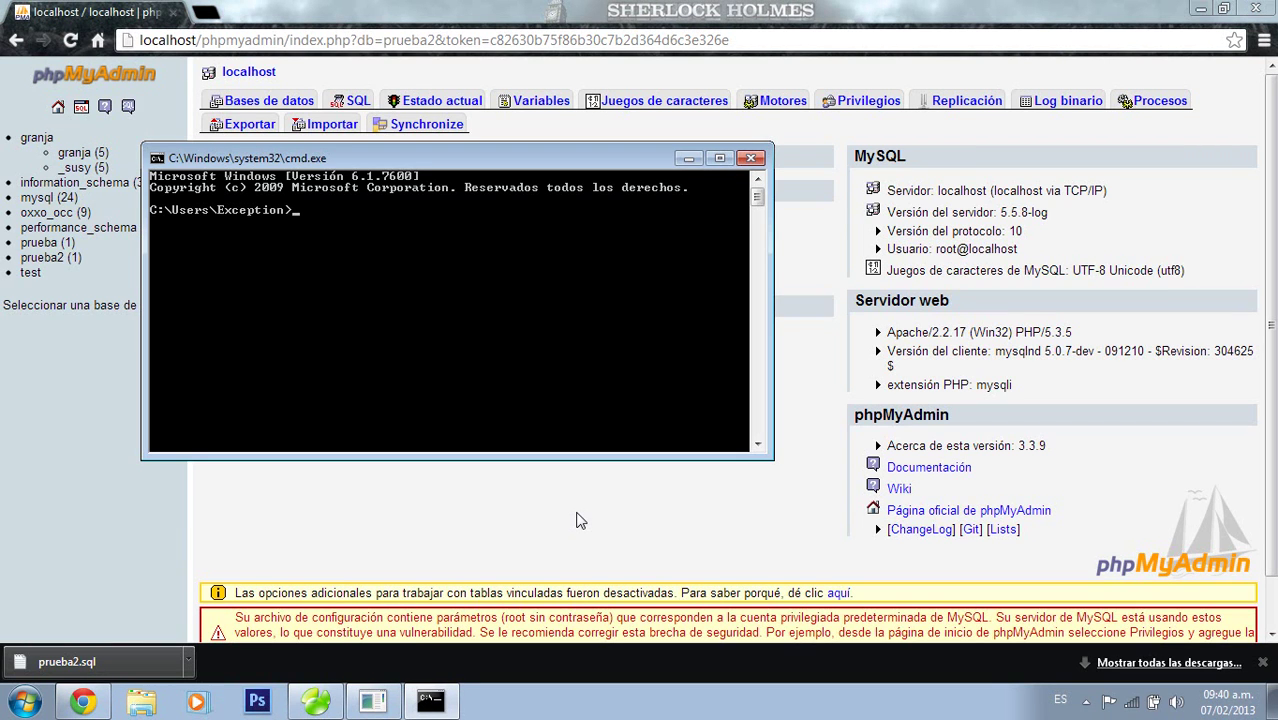
pyautogui.write('cd..')
pyautogui.press('Return')
pyautogui.write('cd..')
pyautogui.press('Return')
pyautogui.write('dir')
pyautogui.press('Return')
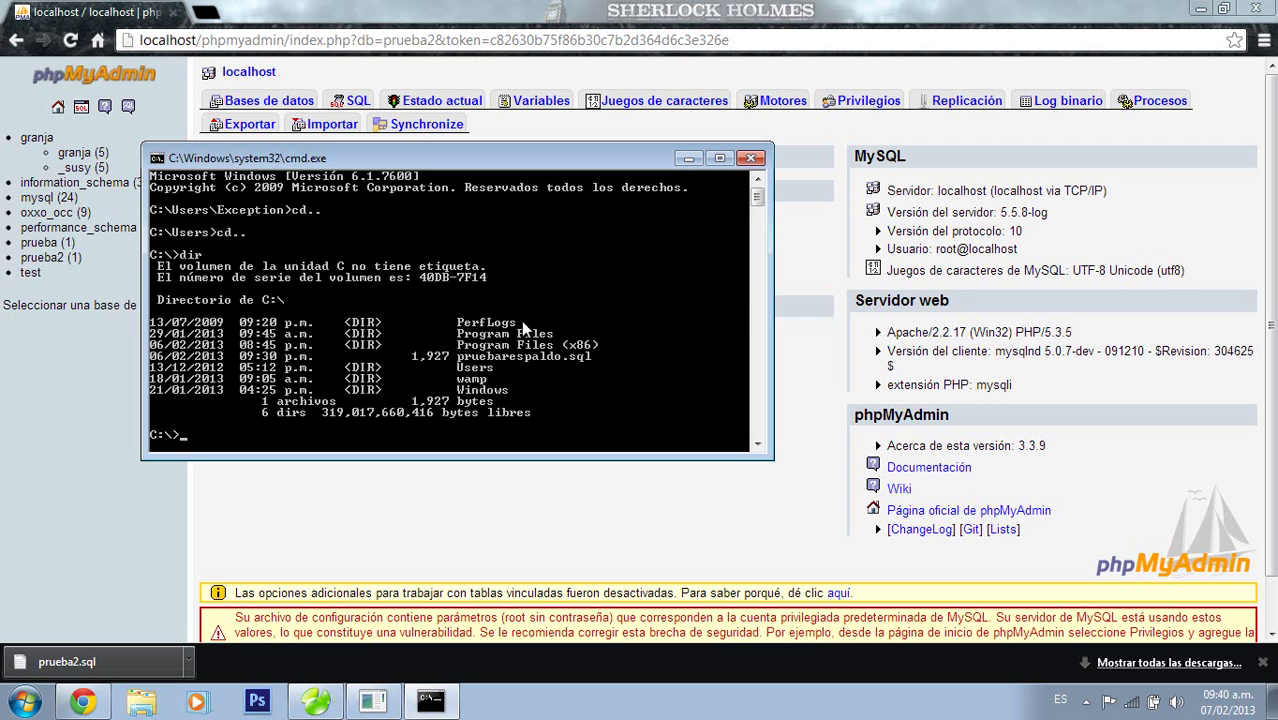
# Move into the wamp folder and list it, scrolling through the listing
pyautogui.write('cd wamp')
pyautogui.press('Return')
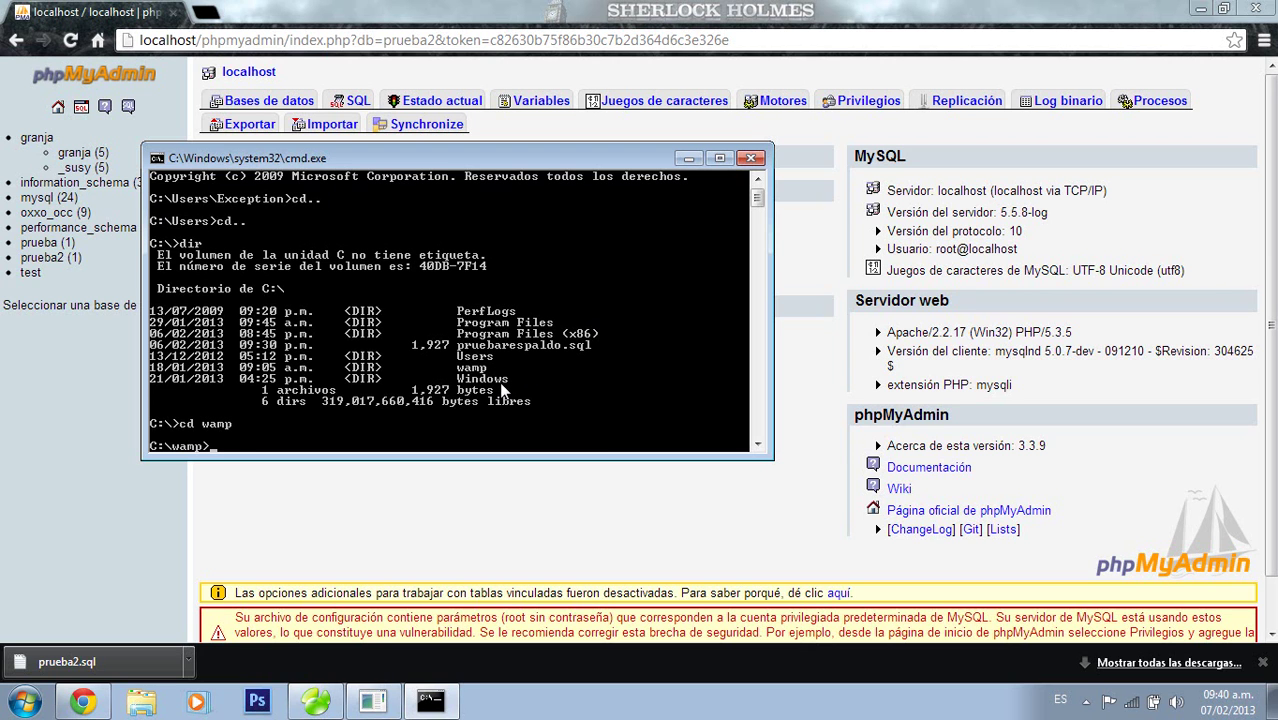
pyautogui.write('dir')
pyautogui.press('Return')
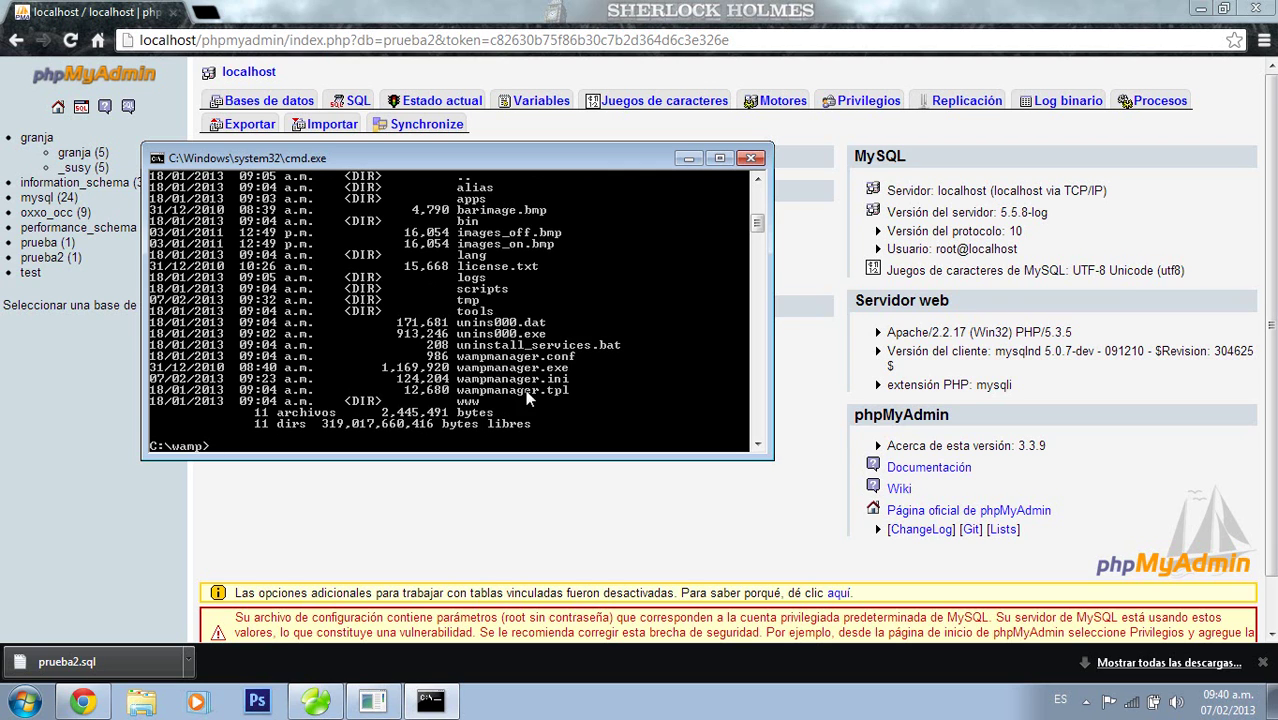
pyautogui.click(761, 182)
pyautogui.doubleClick(761, 182)
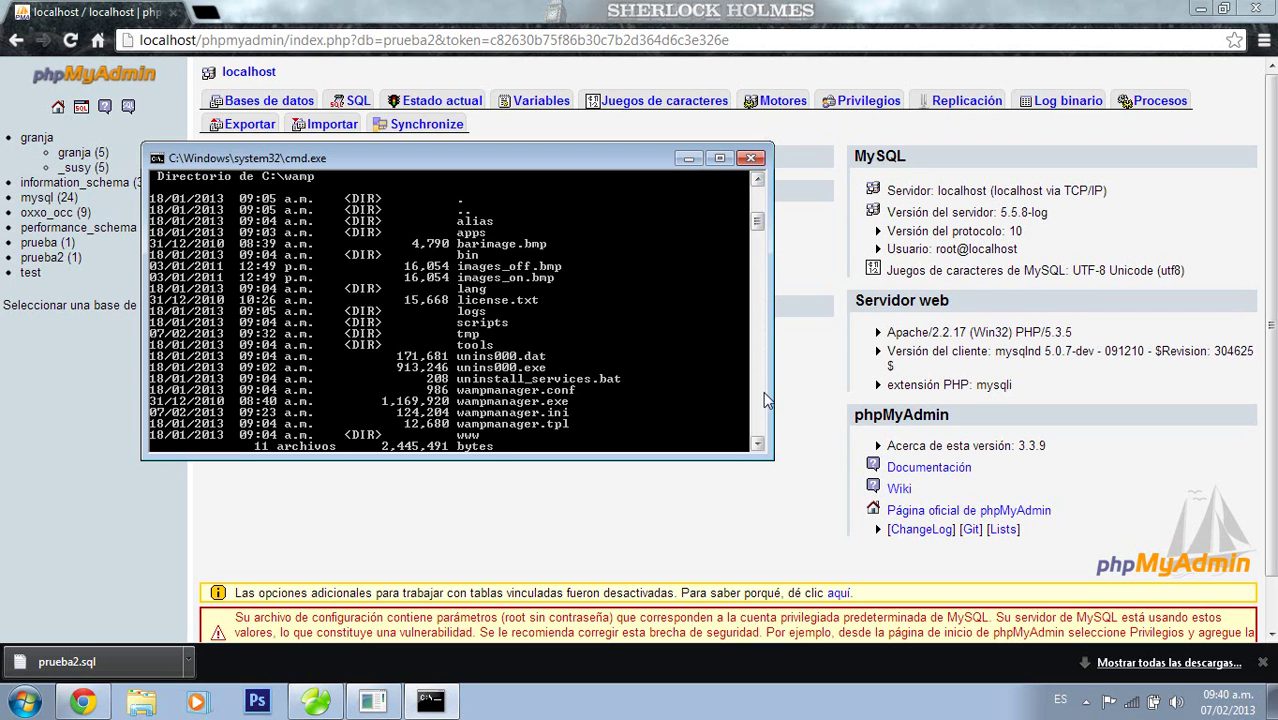
pyautogui.click(760, 447)
pyautogui.click(760, 447)
pyautogui.click(760, 447)
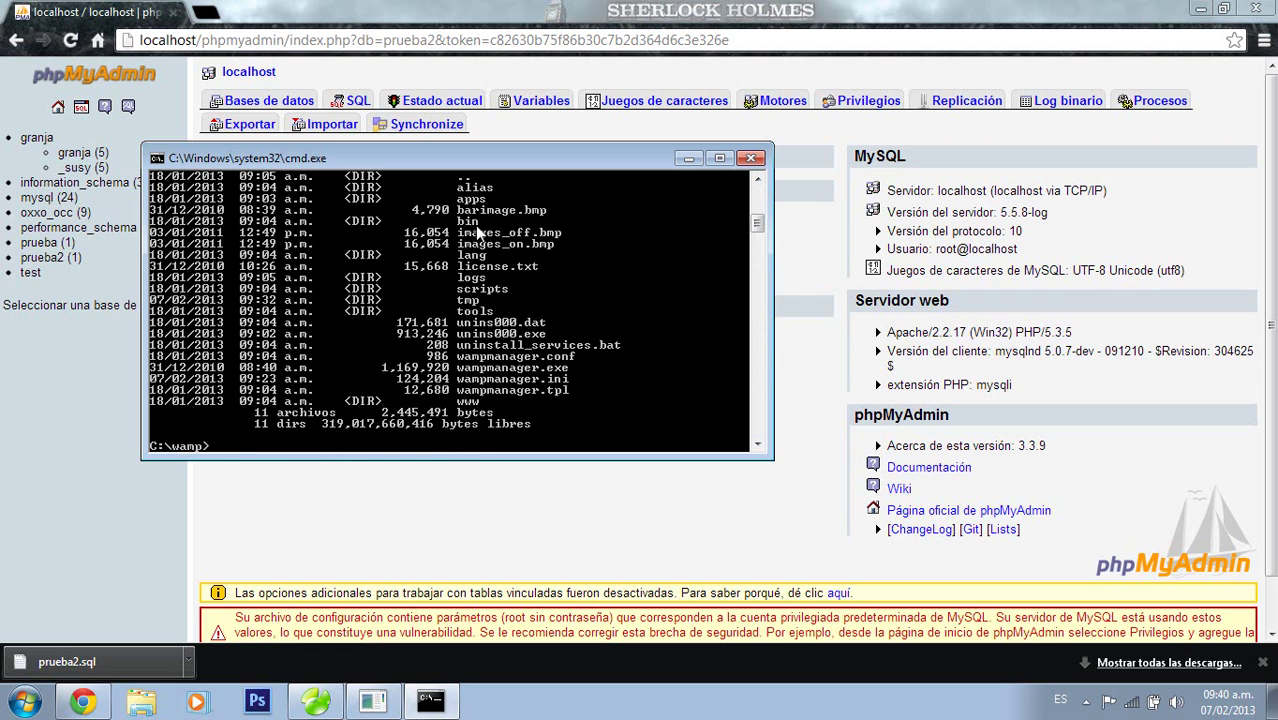
# Descend through wamp\bin\mysql into mysql5.5.8, listing each folder with dir
pyautogui.write('cd bin')
pyautogui.press('Return')
pyautogui.write('dir')
pyautogui.press('Return')
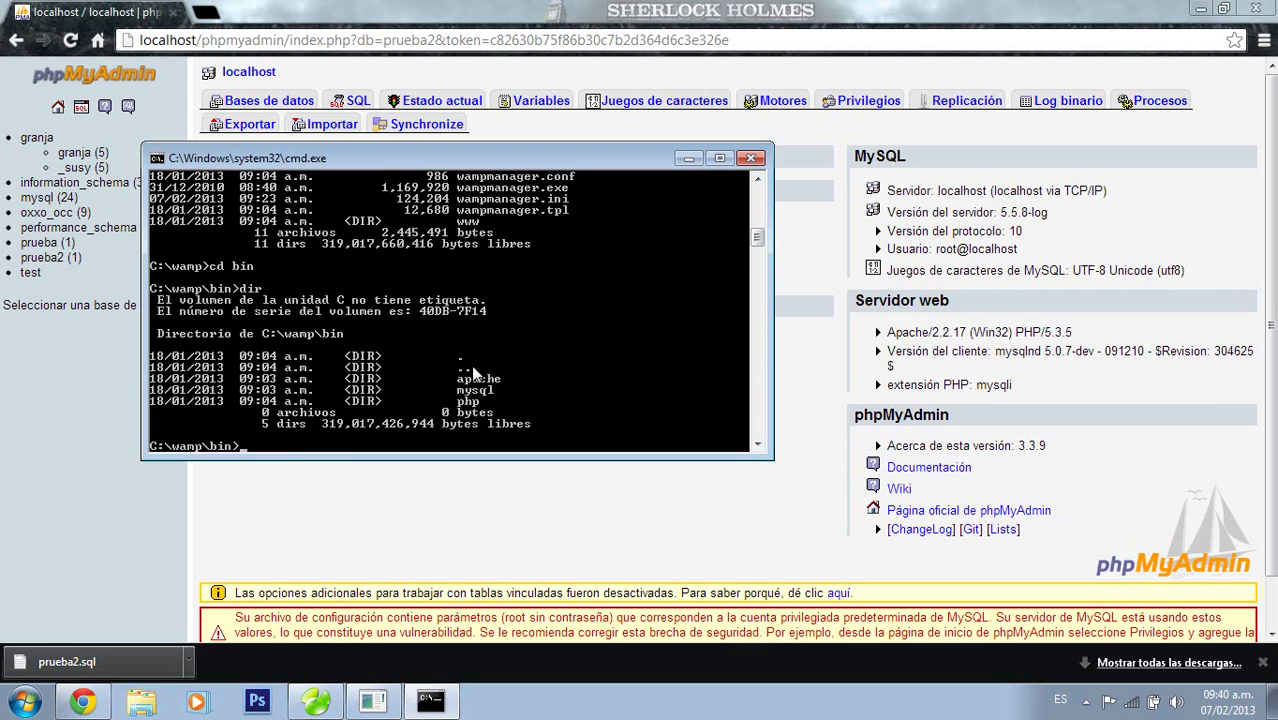
pyautogui.write('cd mysql')
pyautogui.press('Return')
pyautogui.write('dir')
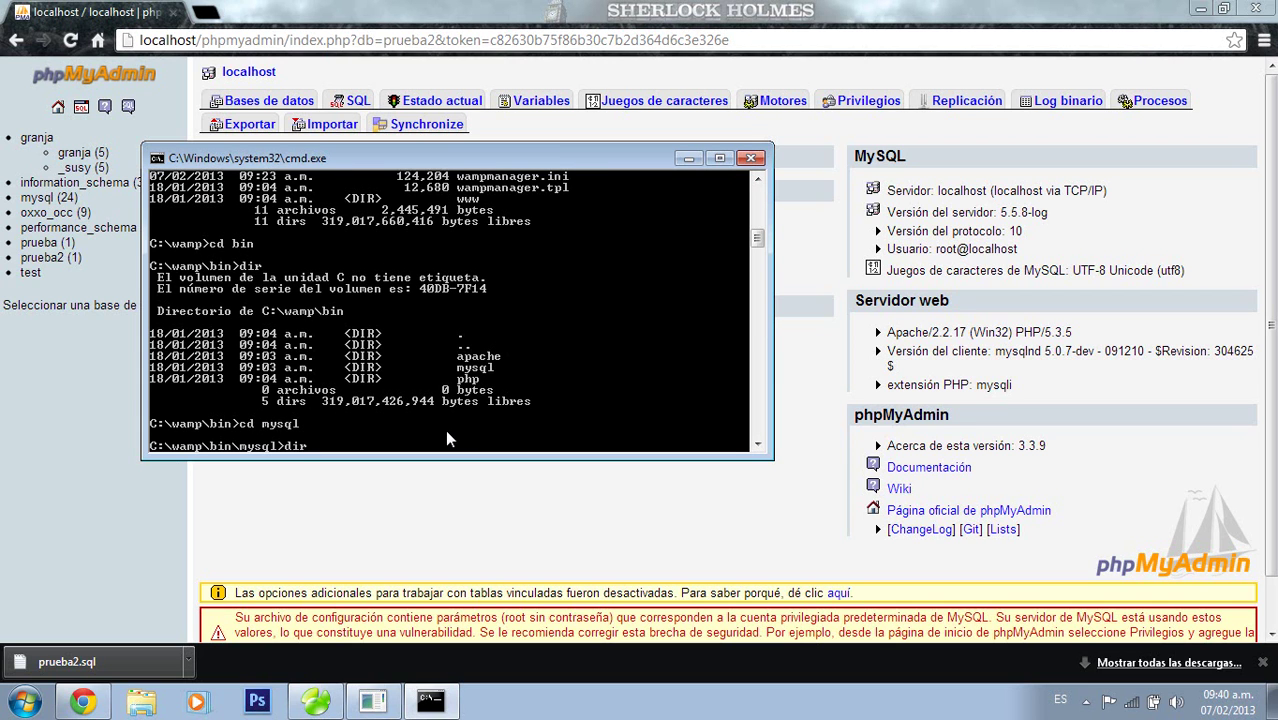
pyautogui.press('Return')
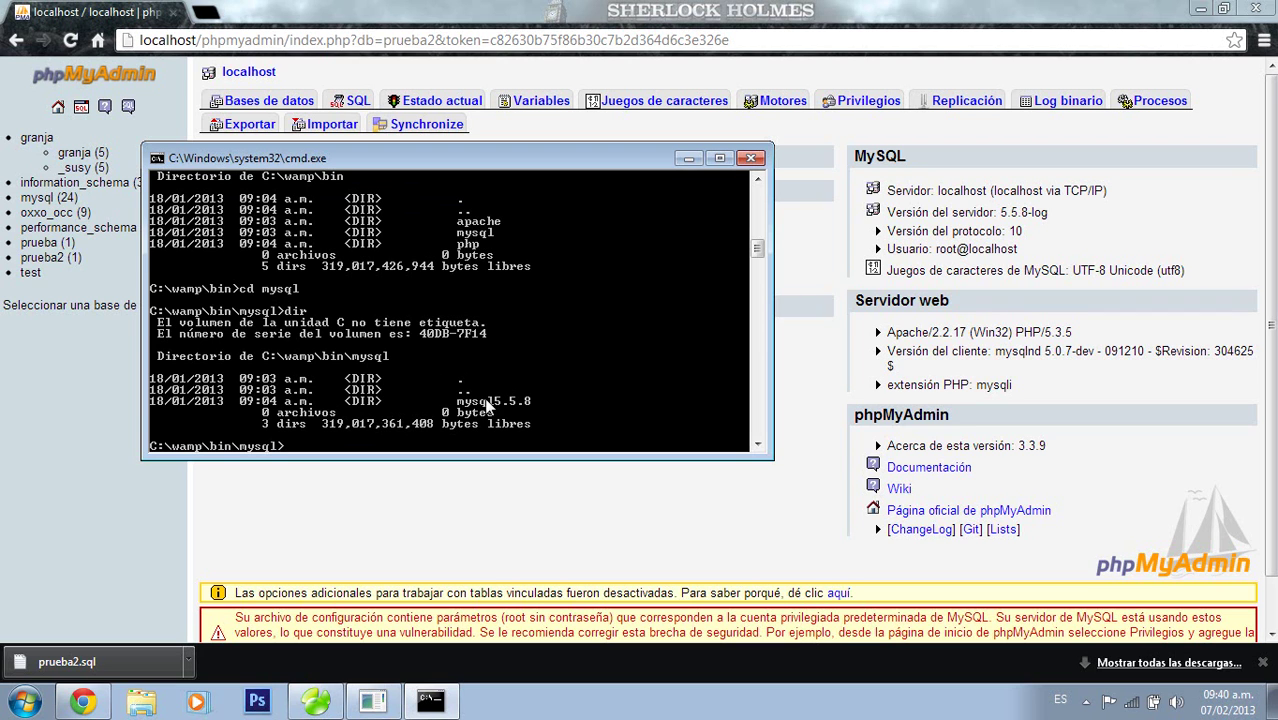
pyautogui.write('cd mysql')
pyautogui.press('Return')
pyautogui.write('dir')
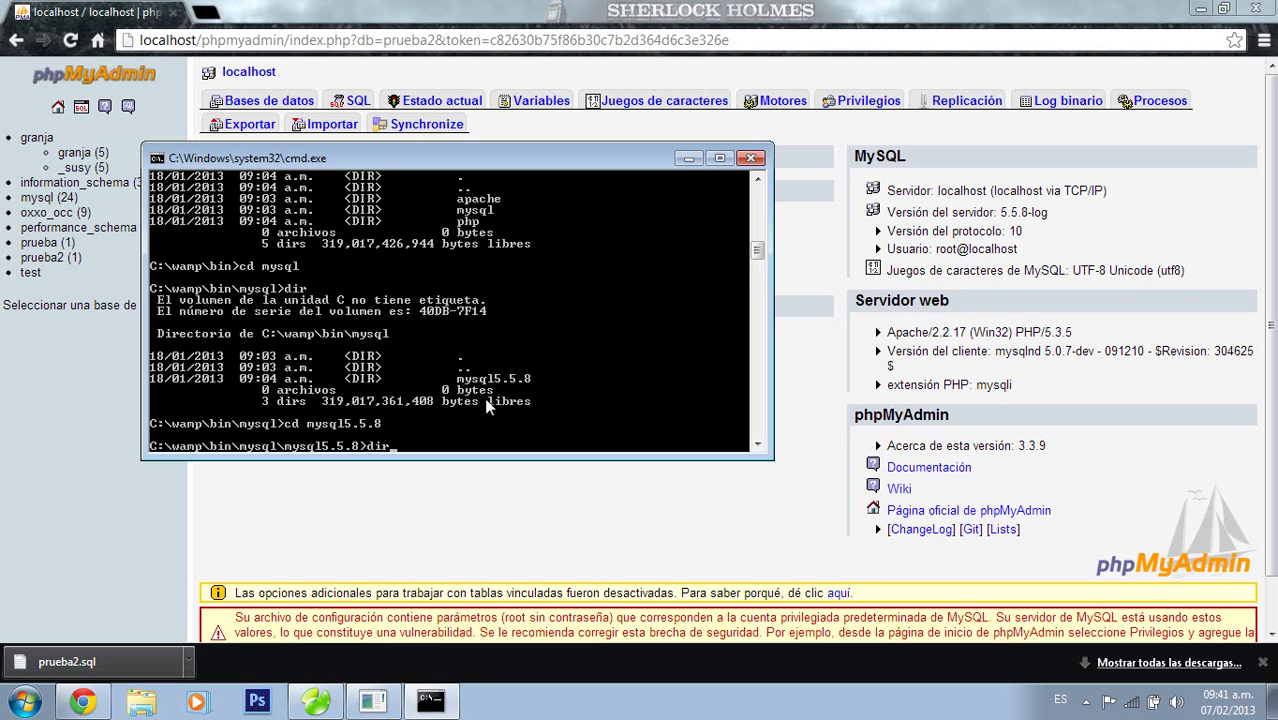
pyautogui.press('Return')
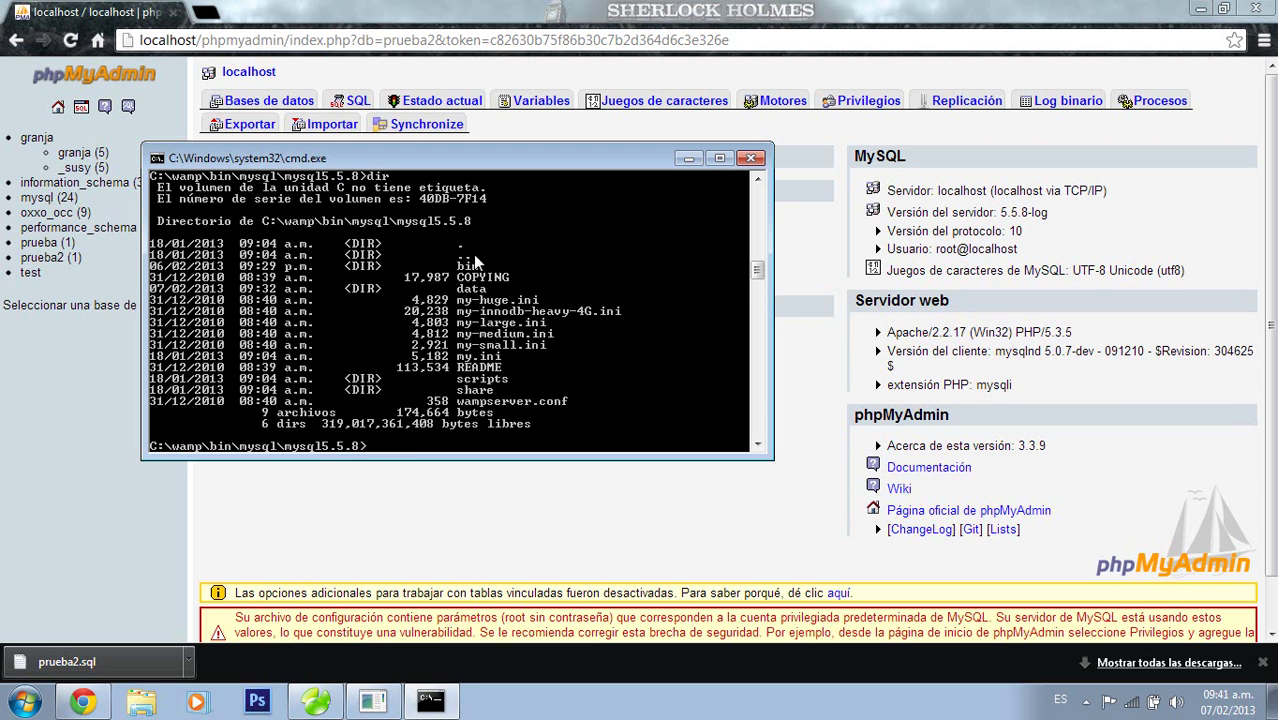
# Enter the mysql5.5.8 bin folder and list it, reviewing mysqldump.exe and pruebarespaldo.sql
pyautogui.write('cd bin')
pyautogui.press('Return')
pyautogui.write('dir')
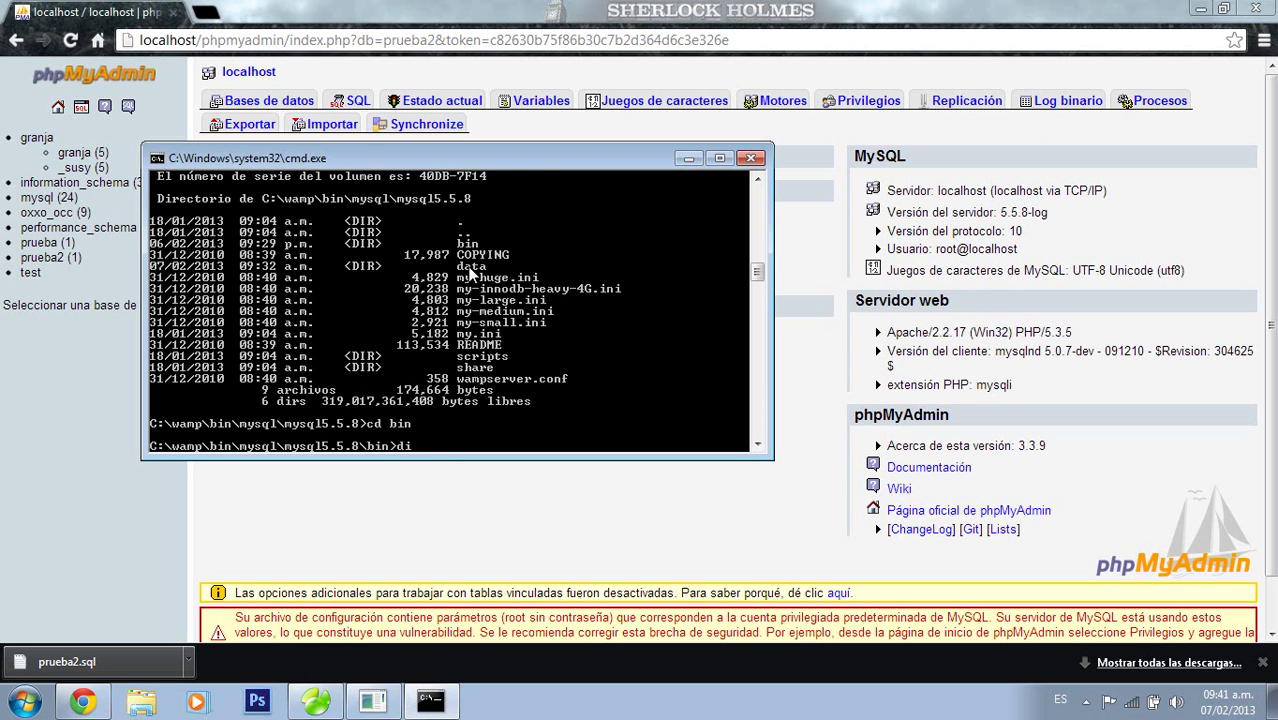
pyautogui.press('Return')
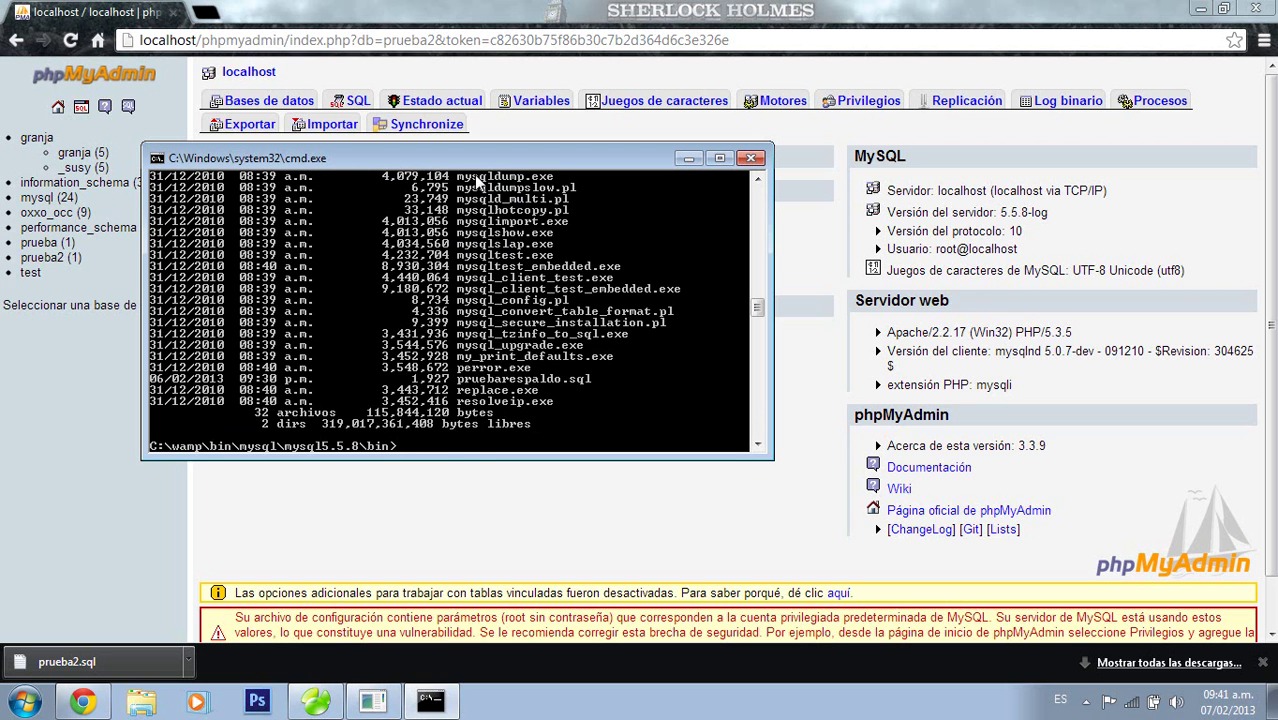
pyautogui.doubleClick(757, 178)
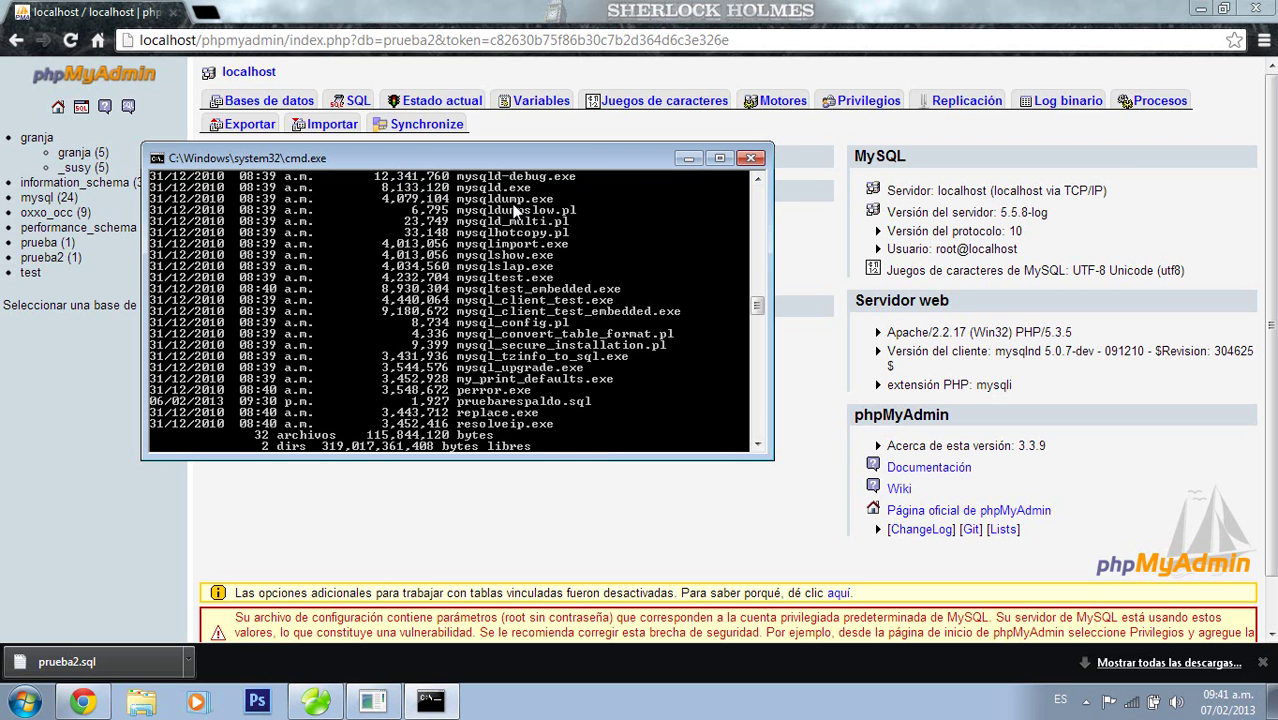
pyautogui.click(763, 443)
pyautogui.click(763, 443)
pyautogui.click(763, 443)
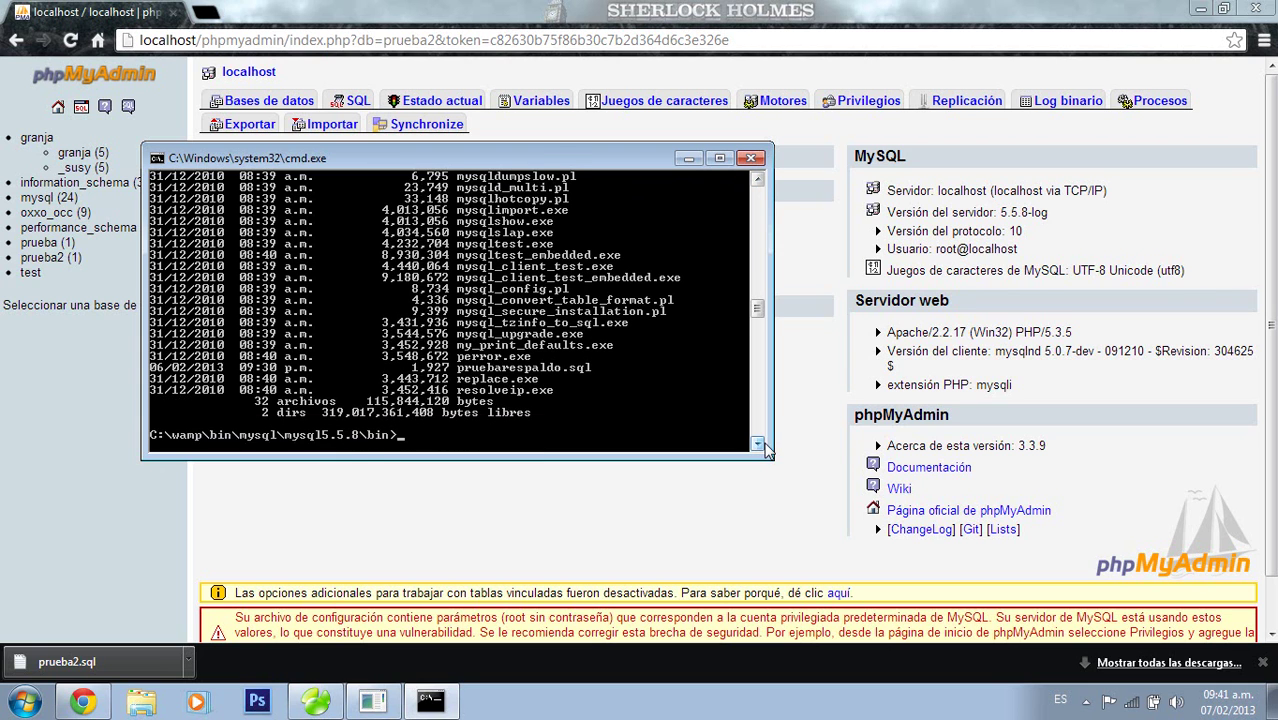
pyautogui.click(763, 443)
pyautogui.click(763, 443)
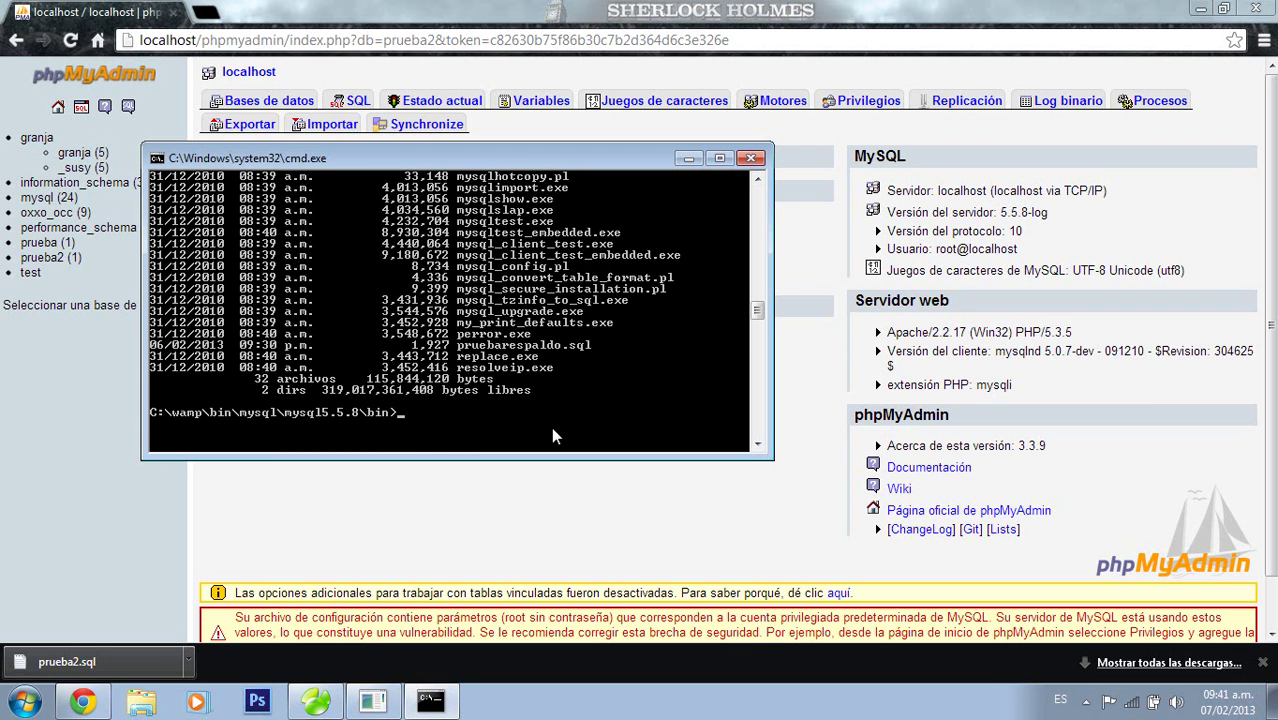
# Run mysqldump -u root -p prueba2>respaldoprueba.sql and submit the empty root password
pyautogui.write('mysqldump -u roo')
pyautogui.write('t -p prueba2')
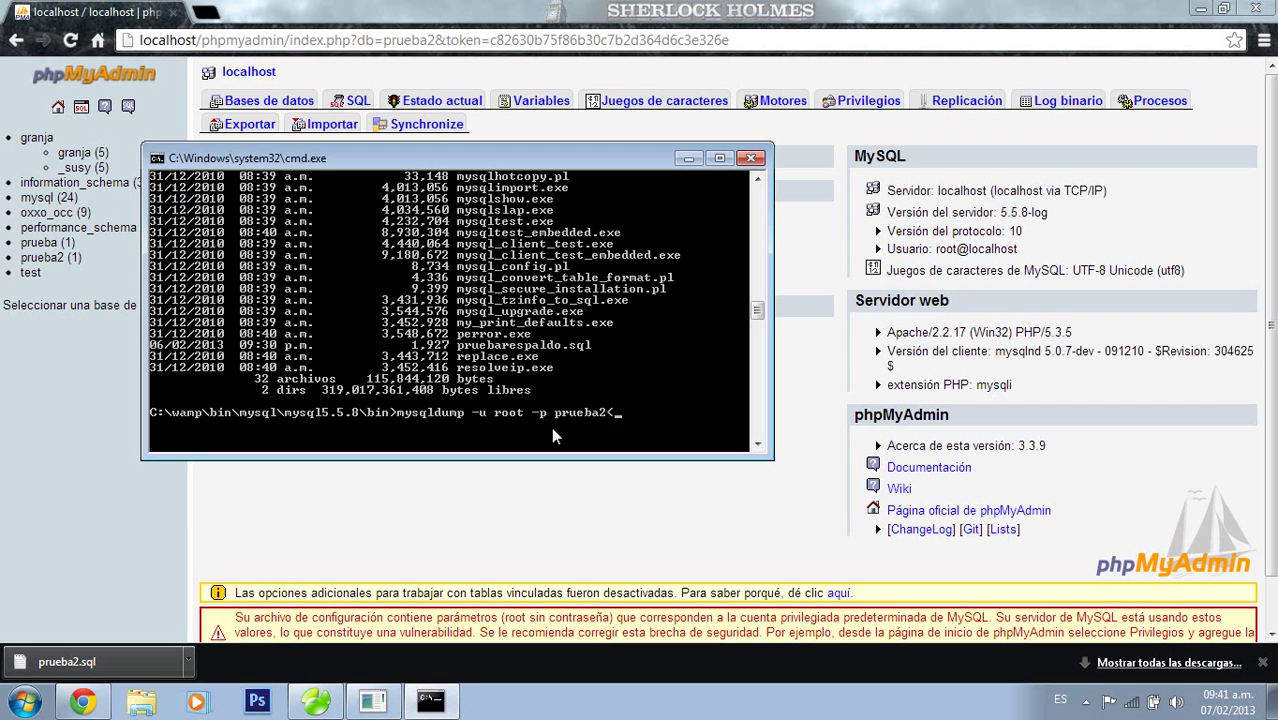
pyautogui.write('>respaldoprueba.sql')
pyautogui.press('Return')
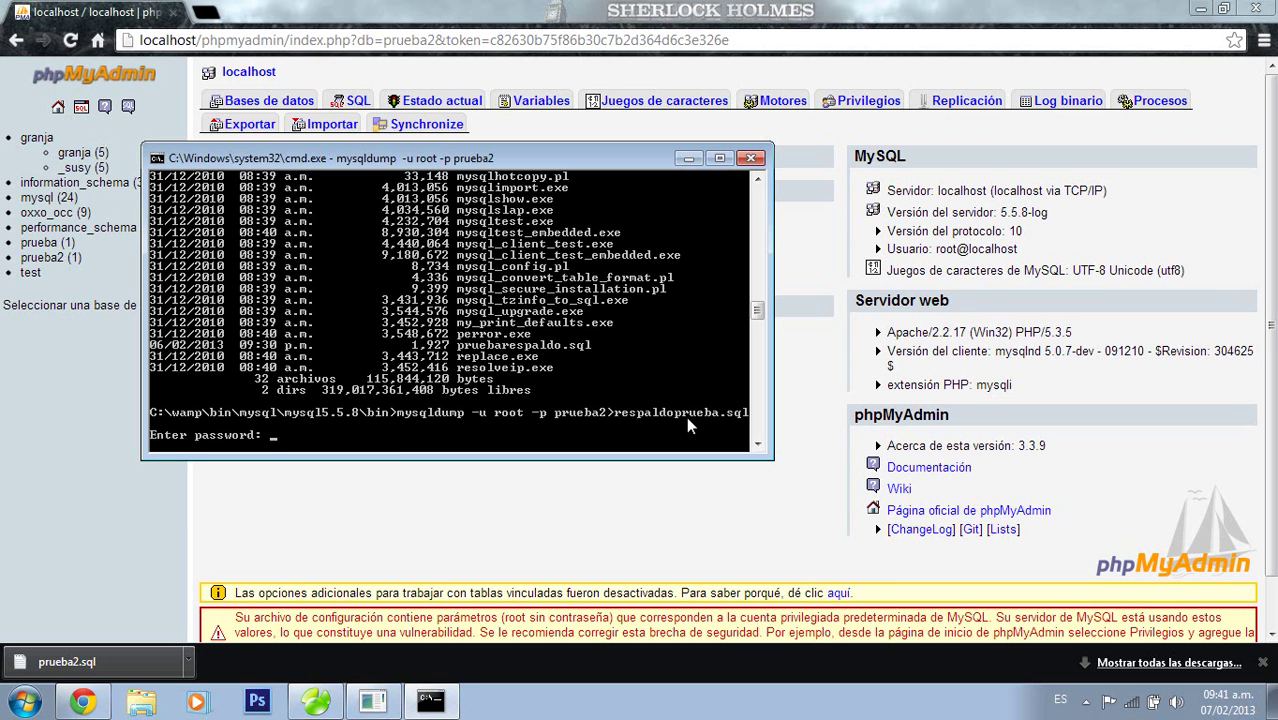
pyautogui.press('Return')
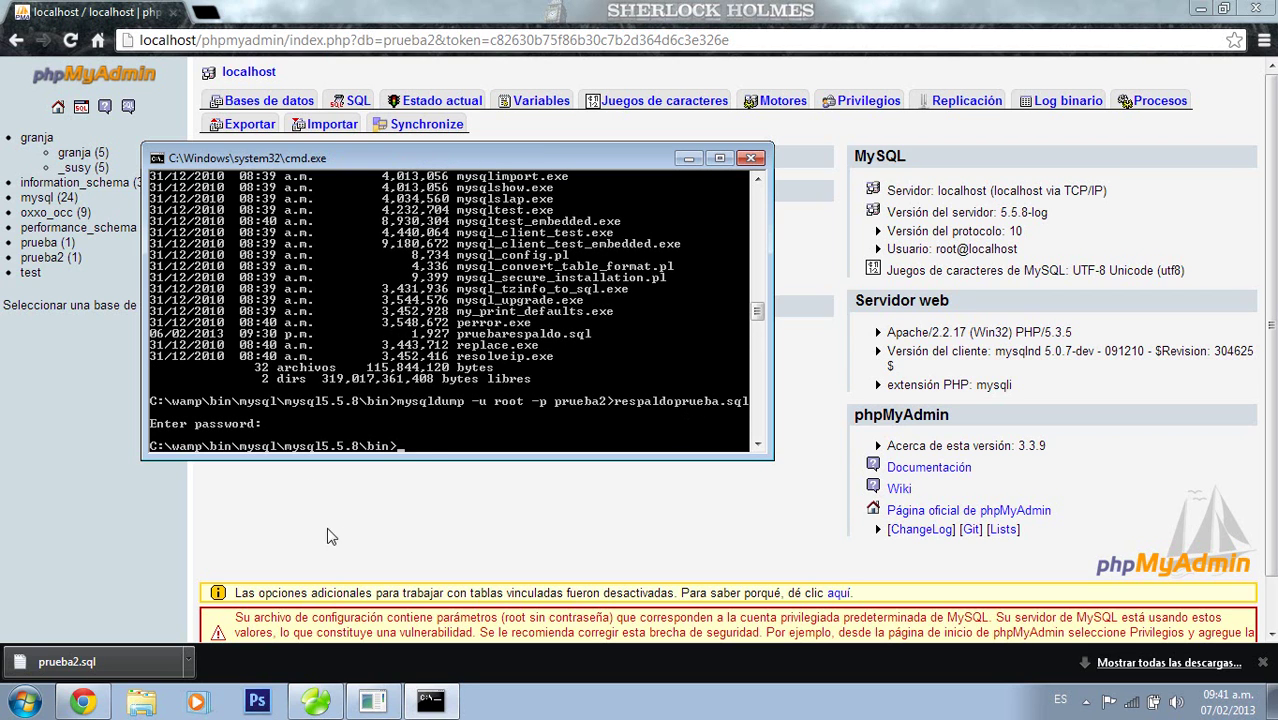
# Browse Explorer to C:\wamp\bin\mysql\mysql5.5.8\bin and find the 2 KB respaldoprueba file
pyautogui.click(684, 162)
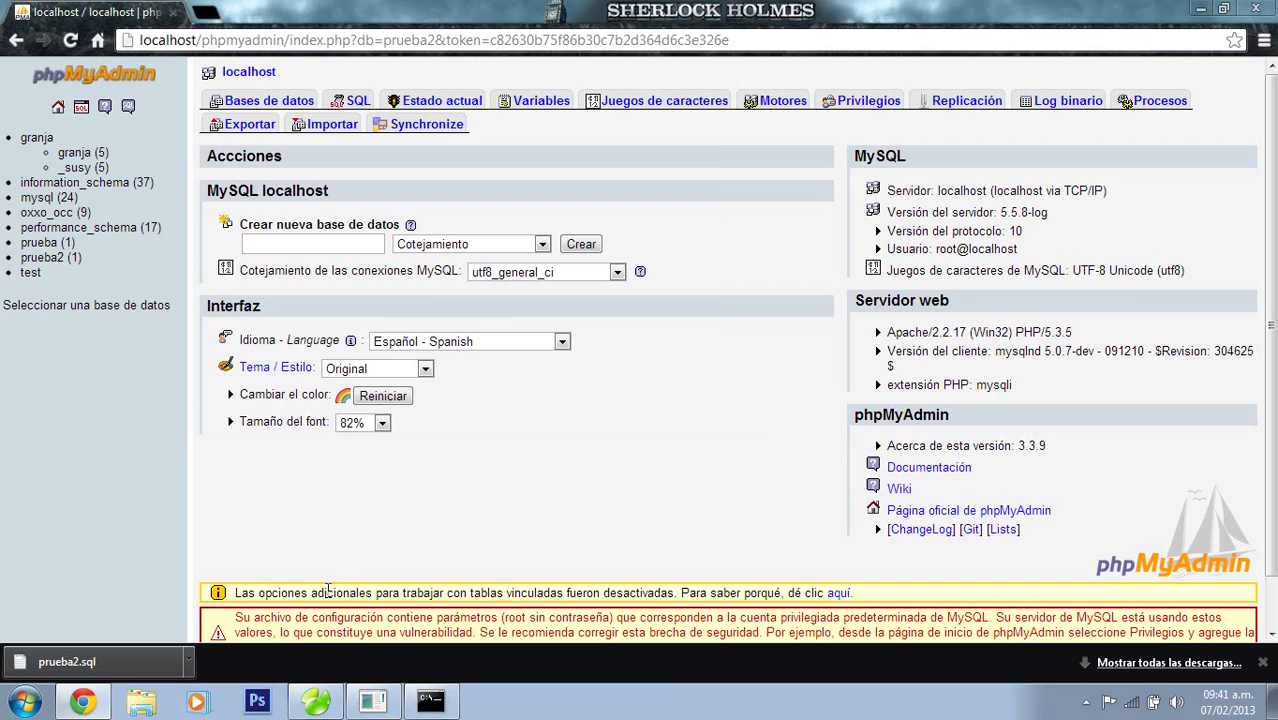
pyautogui.click(153, 709)
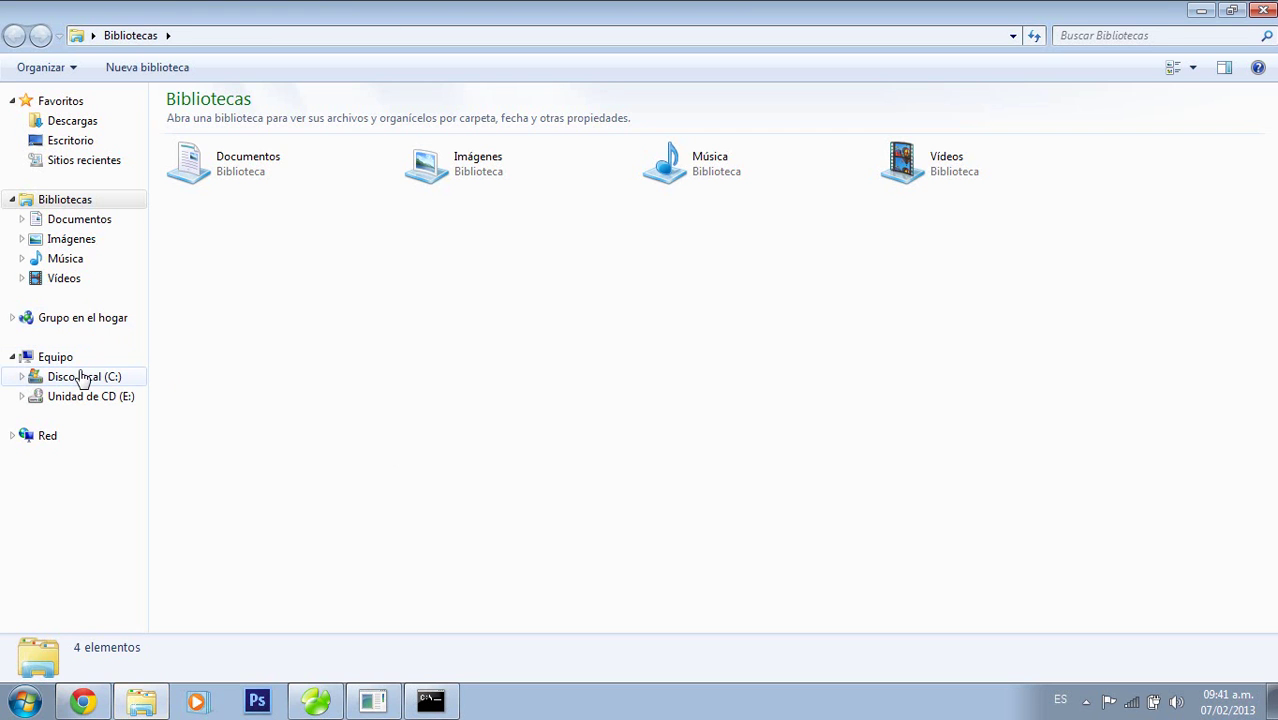
pyautogui.click(83, 377)
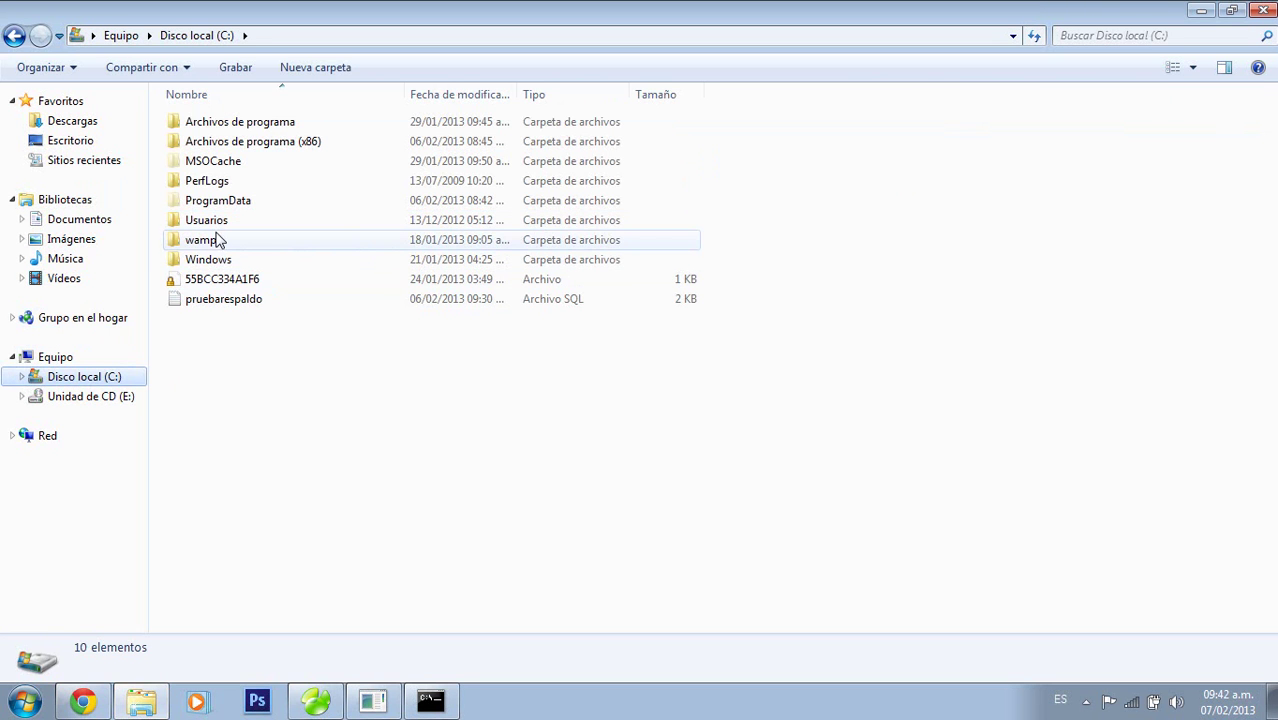
pyautogui.doubleClick(214, 244)
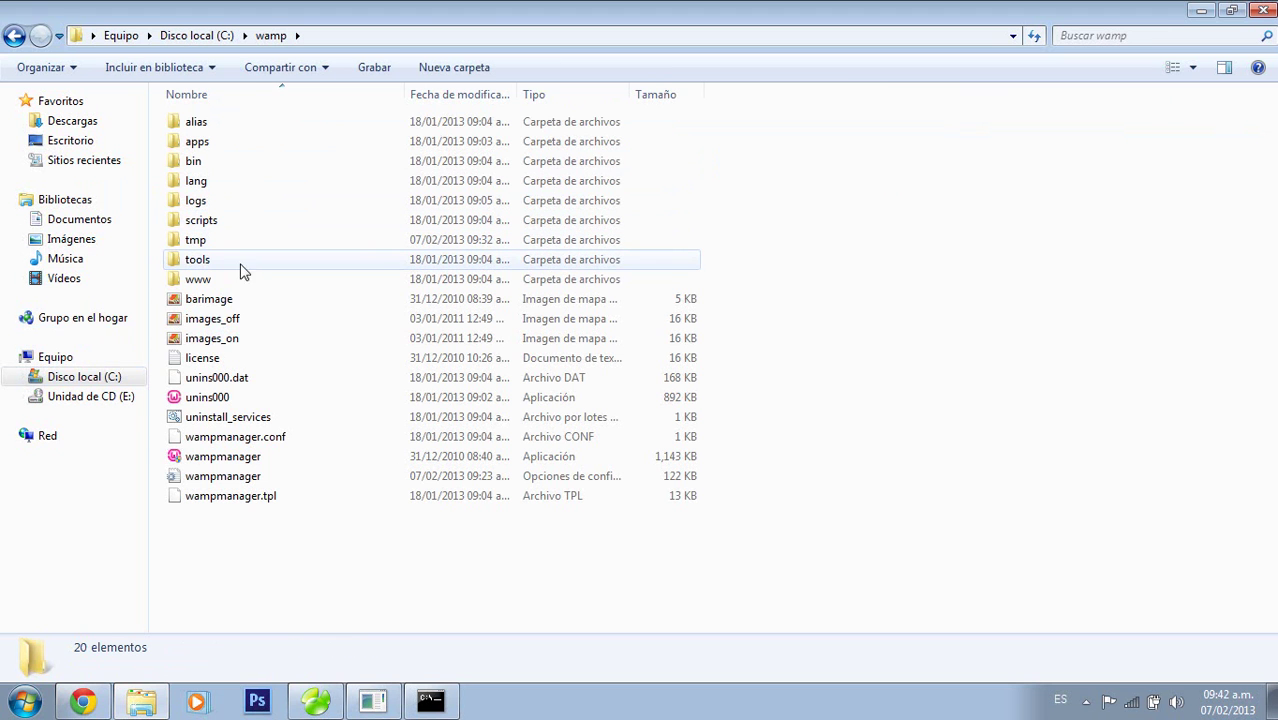
pyautogui.doubleClick(220, 163)
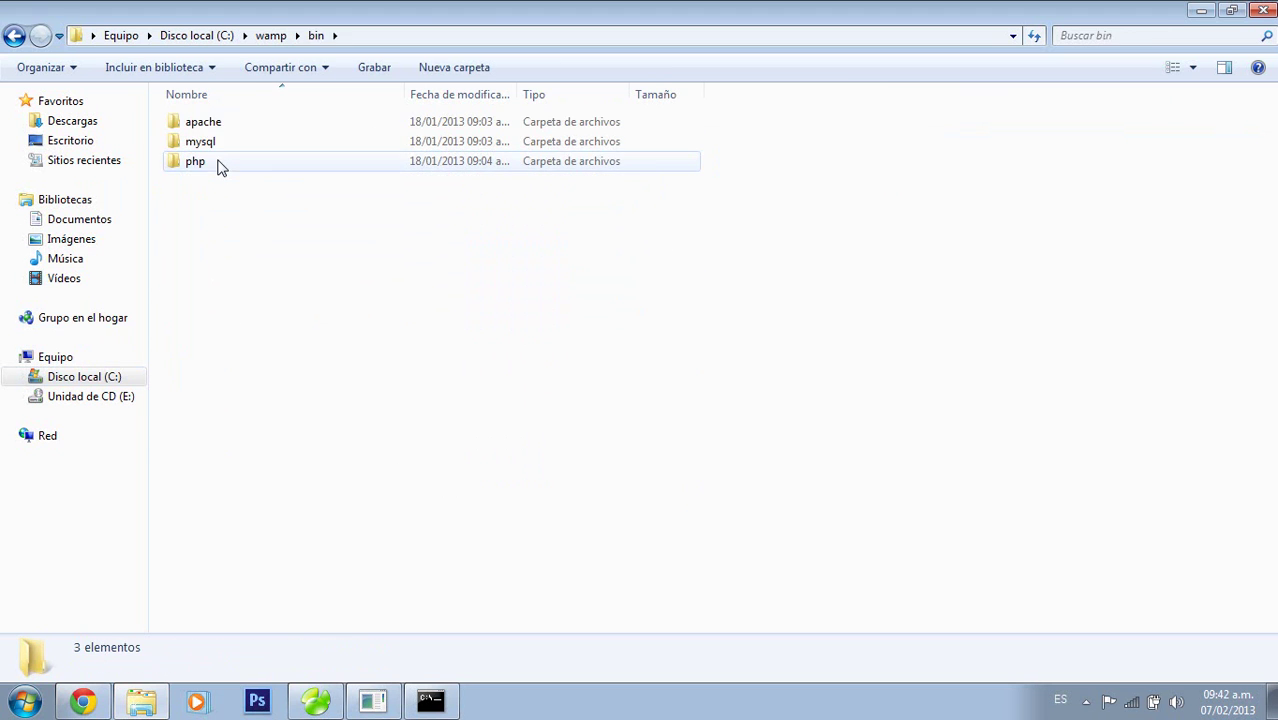
pyautogui.doubleClick(204, 149)
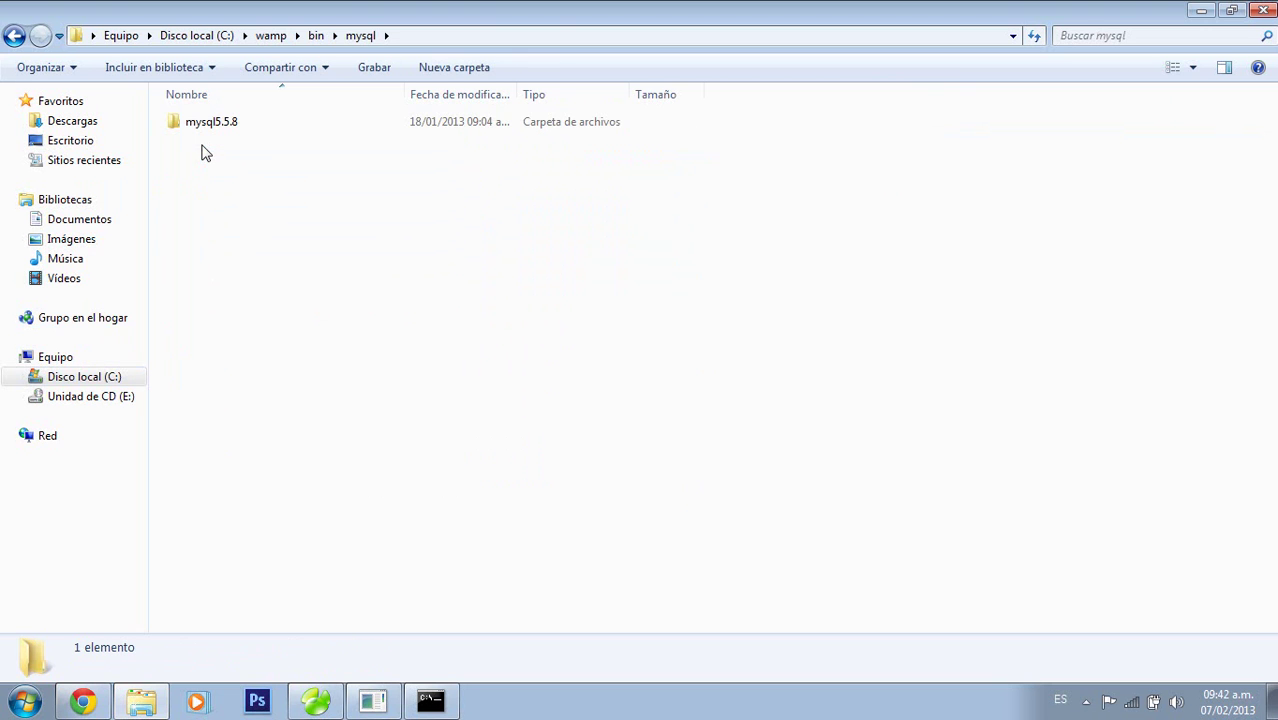
pyautogui.doubleClick(208, 131)
pyautogui.doubleClick(200, 124)
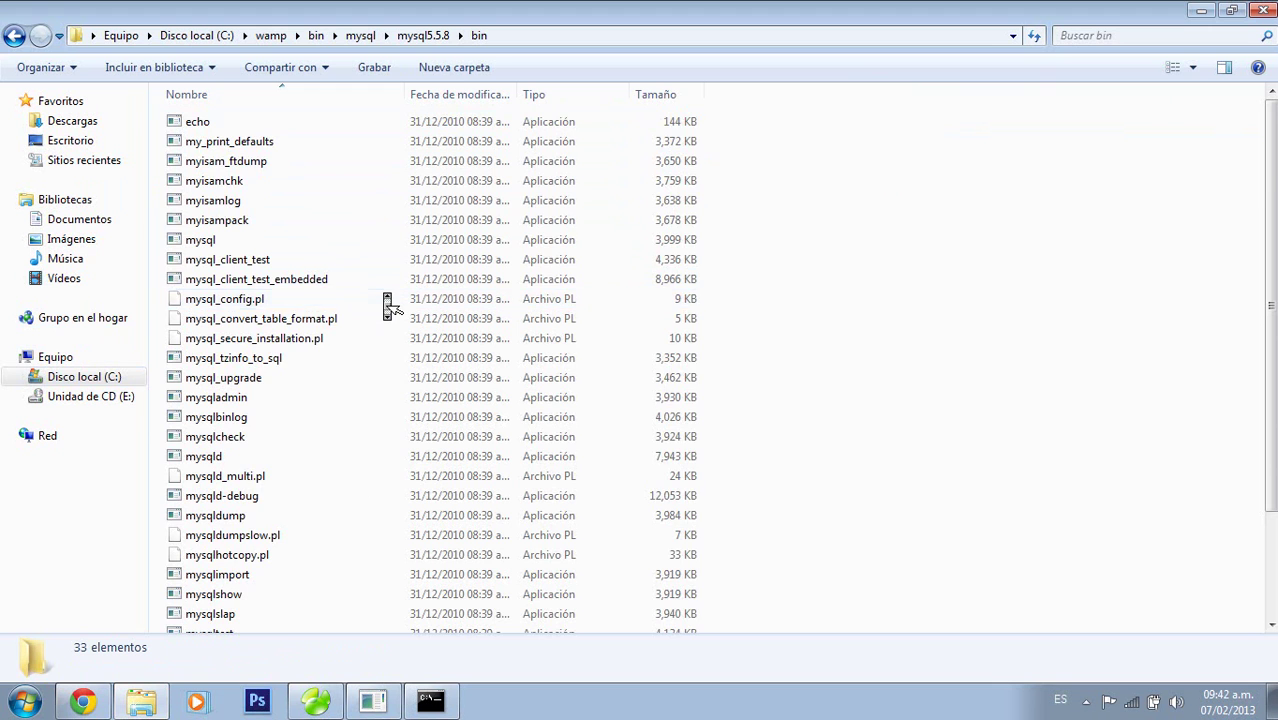
pyautogui.scroll(-3, 388, 301)
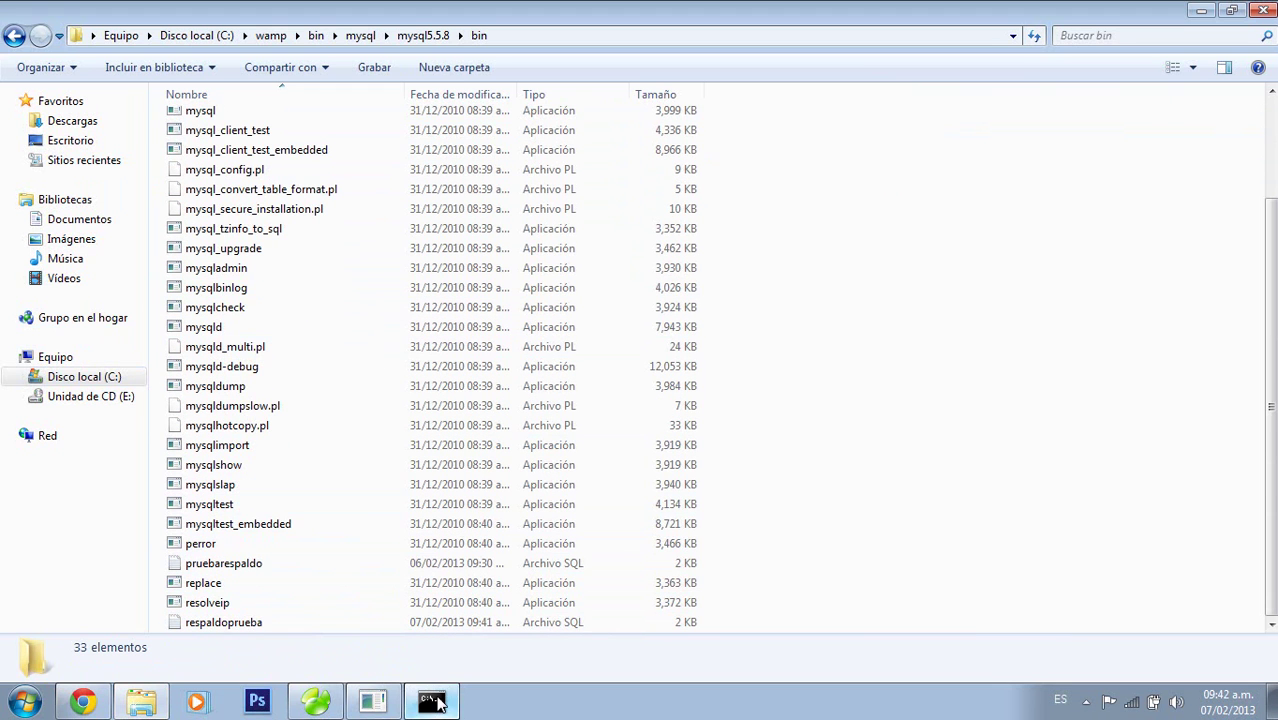
pyautogui.click(430, 700)
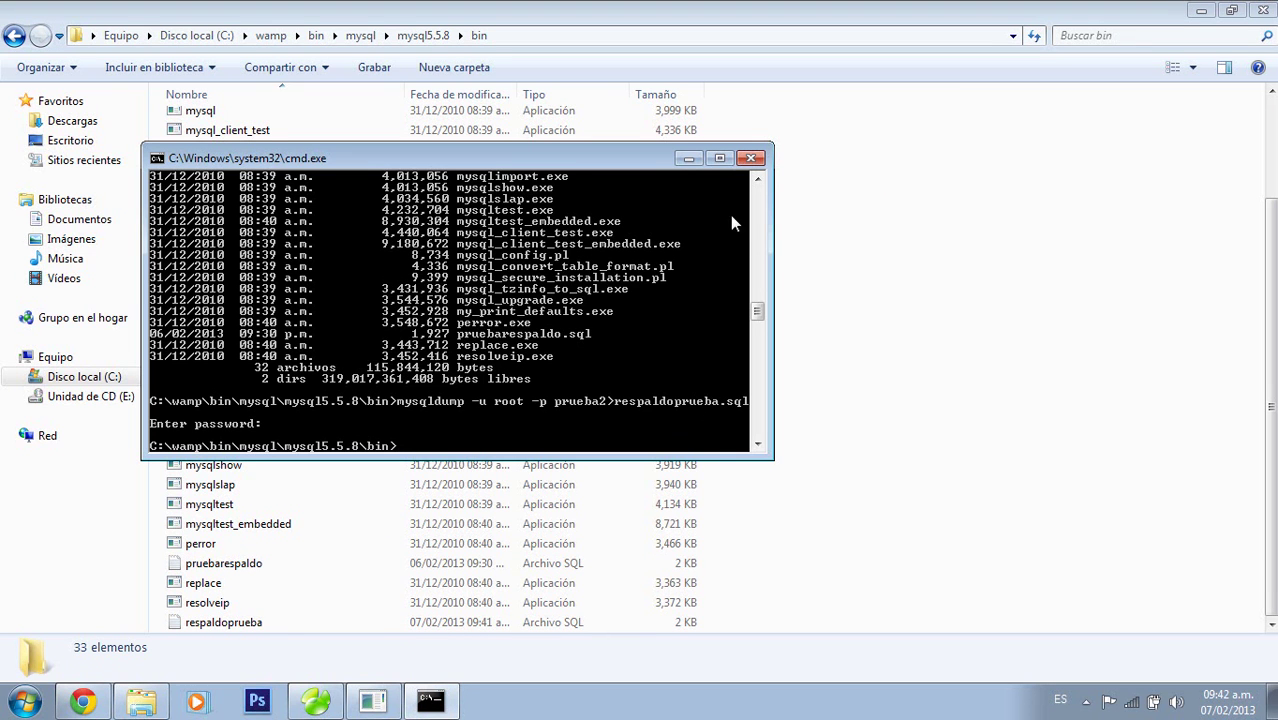
pyautogui.click(683, 157)
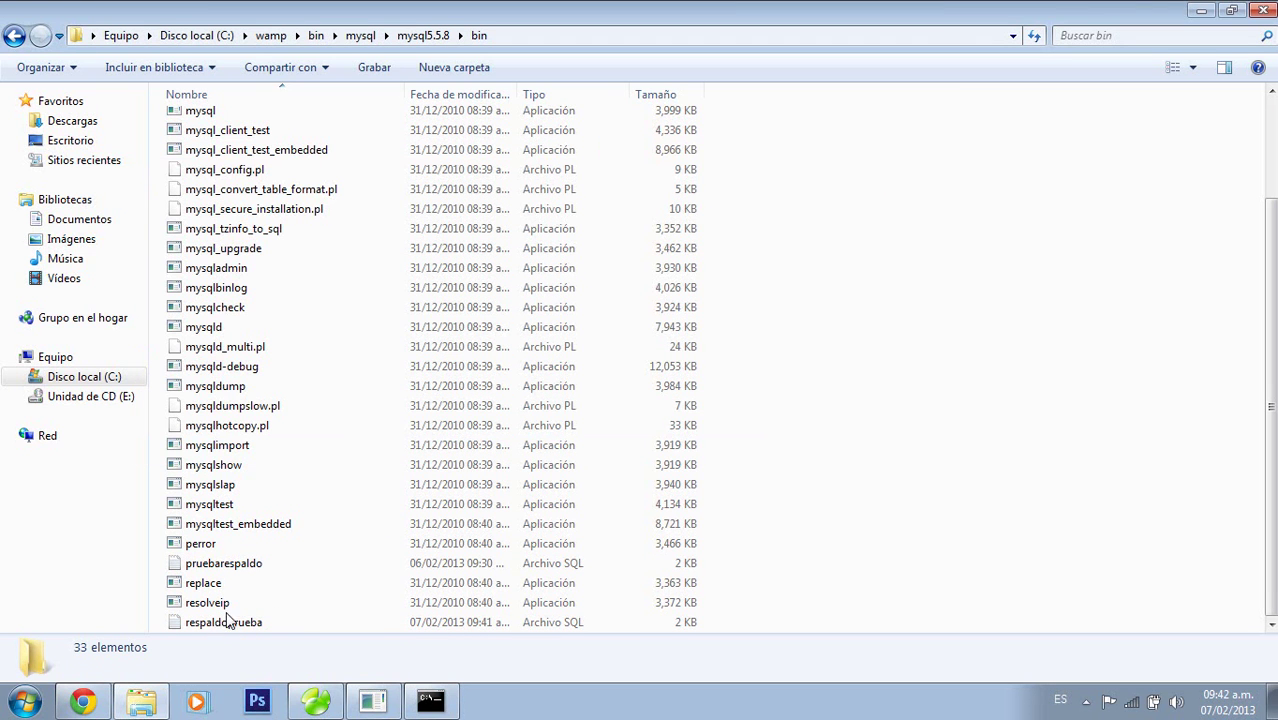
pyautogui.moveTo(368, 704)
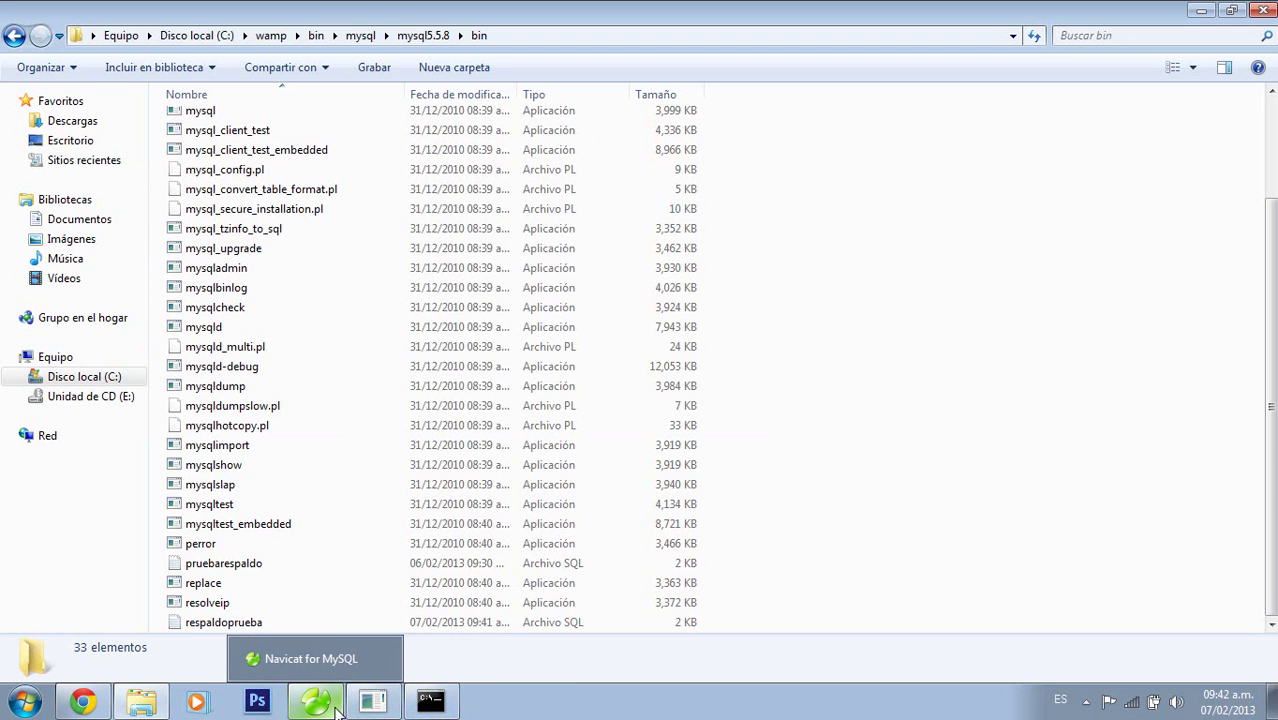
# Drop the prueba2 database in phpMyAdmin
pyautogui.click(86, 704)
pyautogui.click(57, 262)
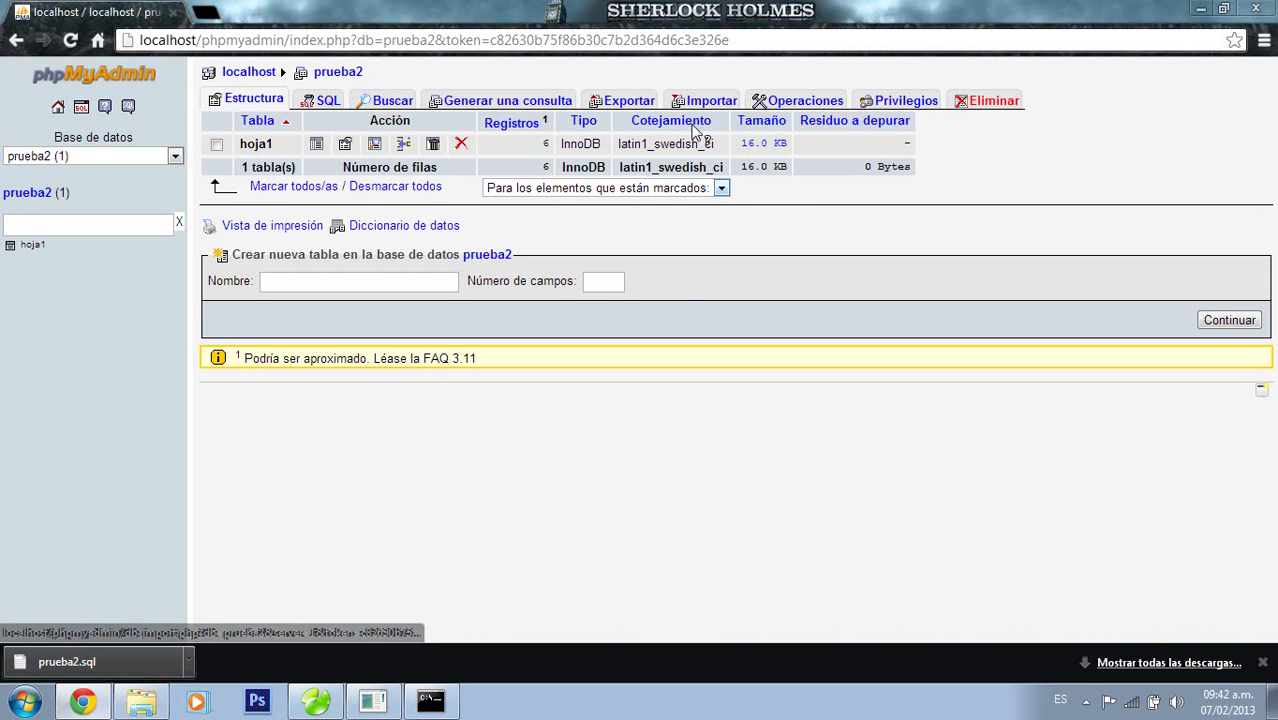
pyautogui.click(1002, 106)
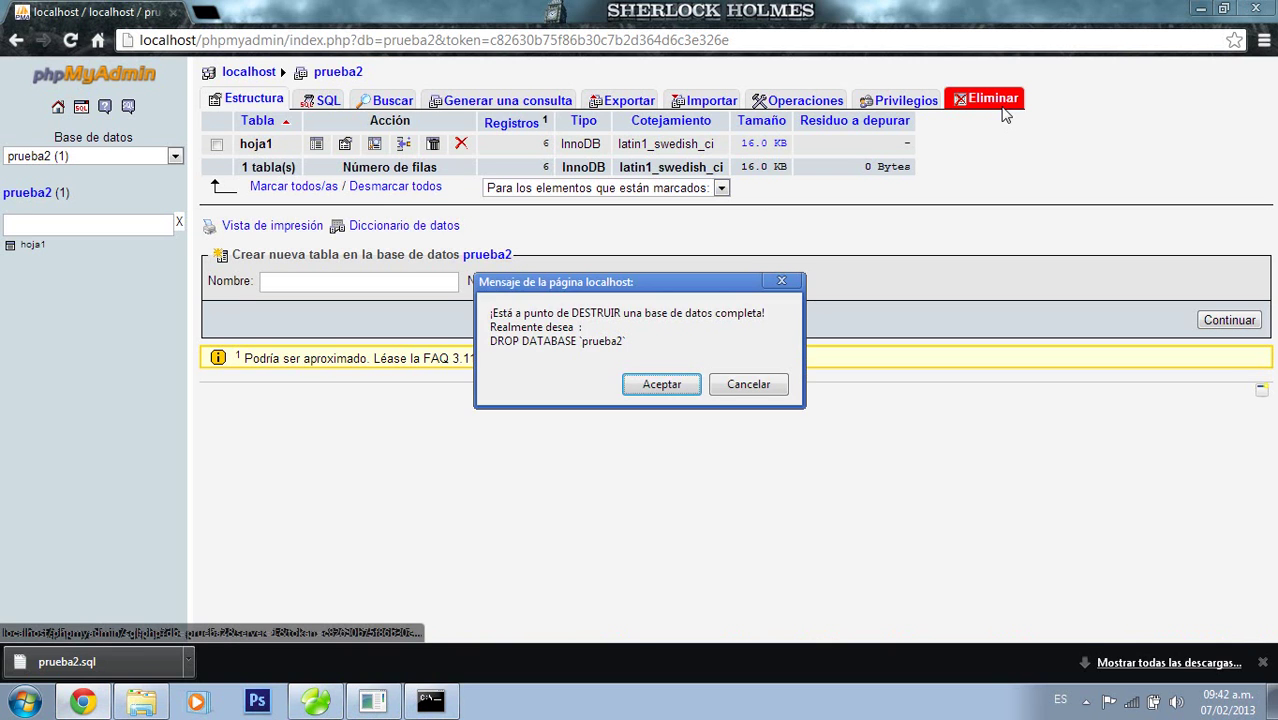
pyautogui.press('Return')
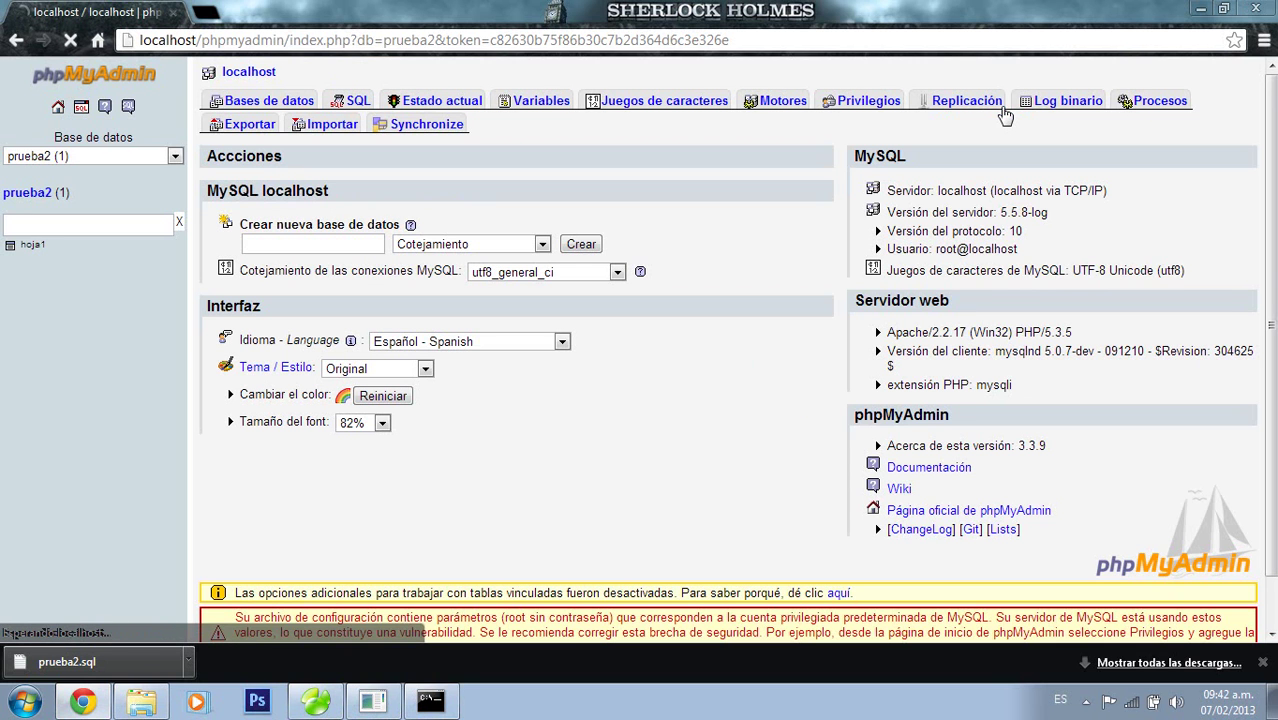
# Create a new empty database named prueba2 and bring up its Import page
pyautogui.click(324, 243)
pyautogui.write('prue')
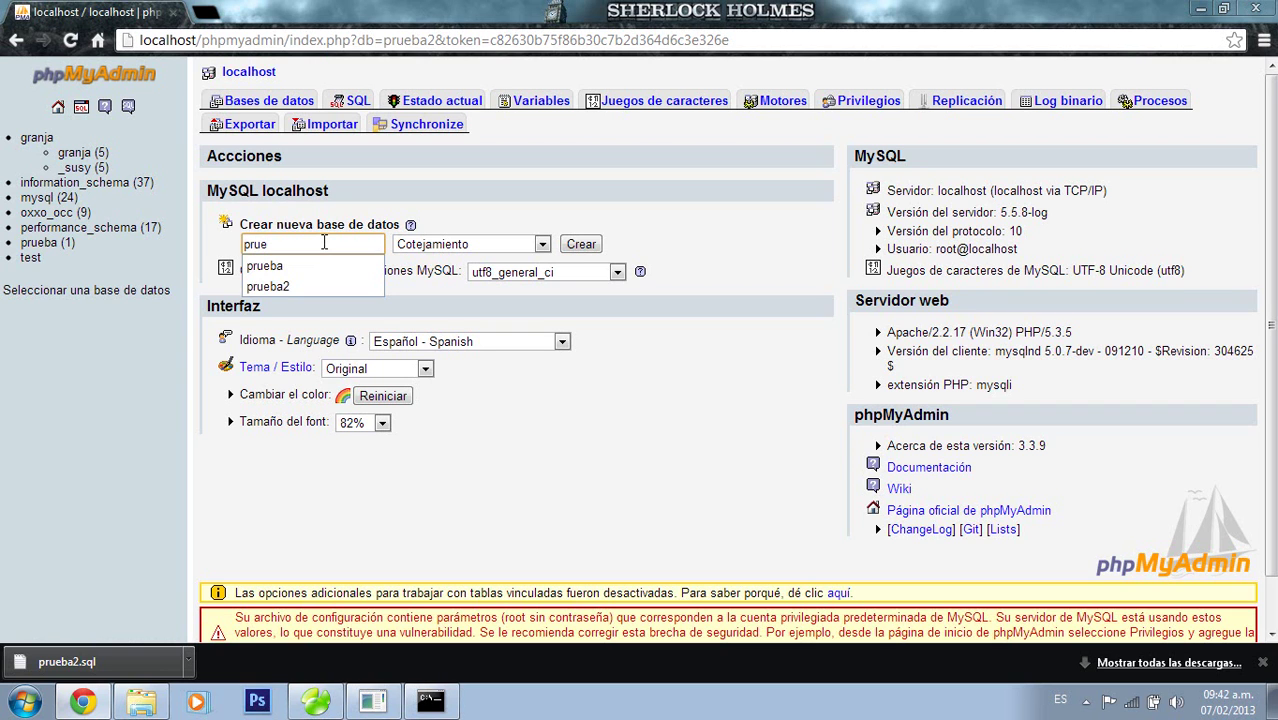
pyautogui.press('Down')
pyautogui.press('Down')
pyautogui.press('Return')
pyautogui.click(578, 246)
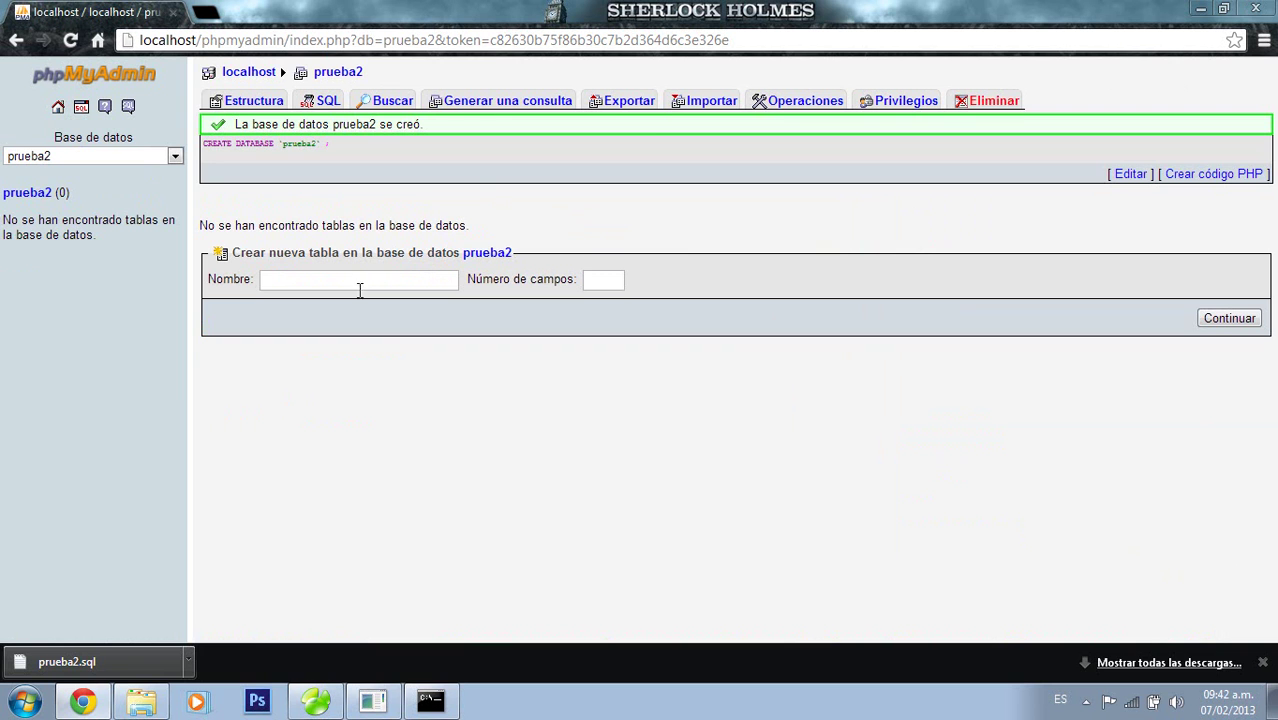
pyautogui.click(710, 102)
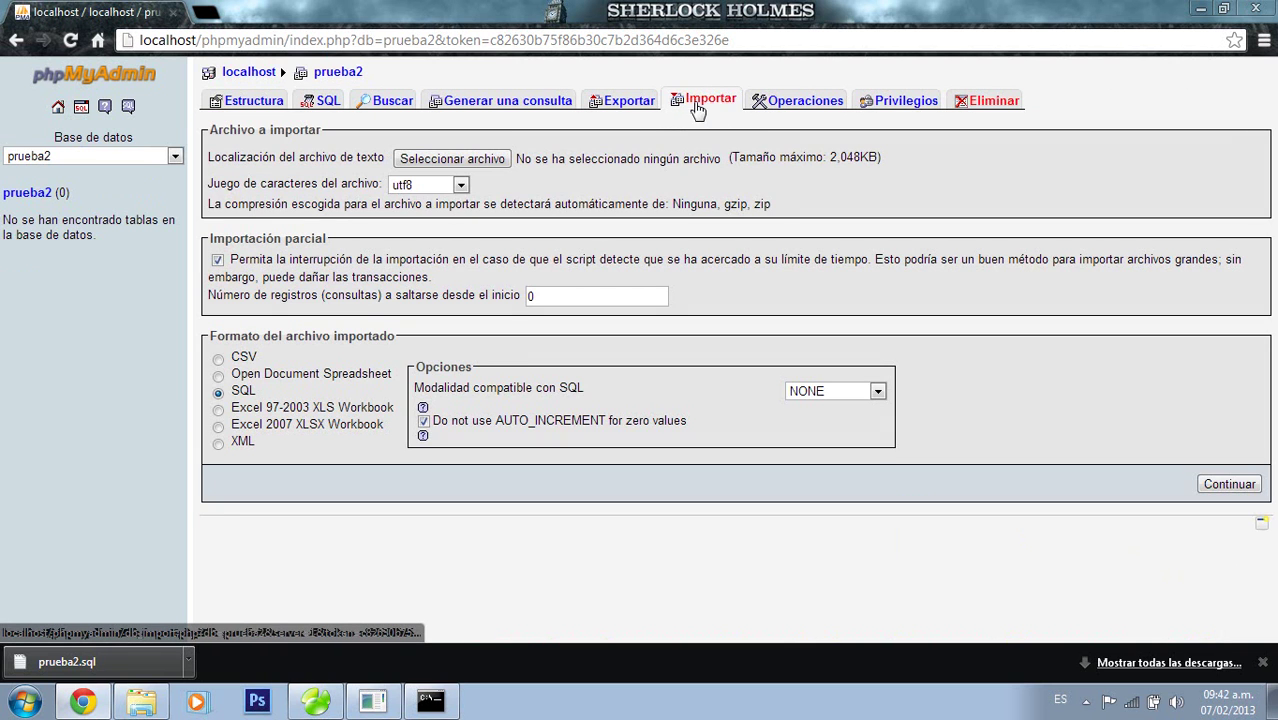
# Import prueba2.sql from the Descargas folder into the prueba2 database
pyautogui.click(476, 160)
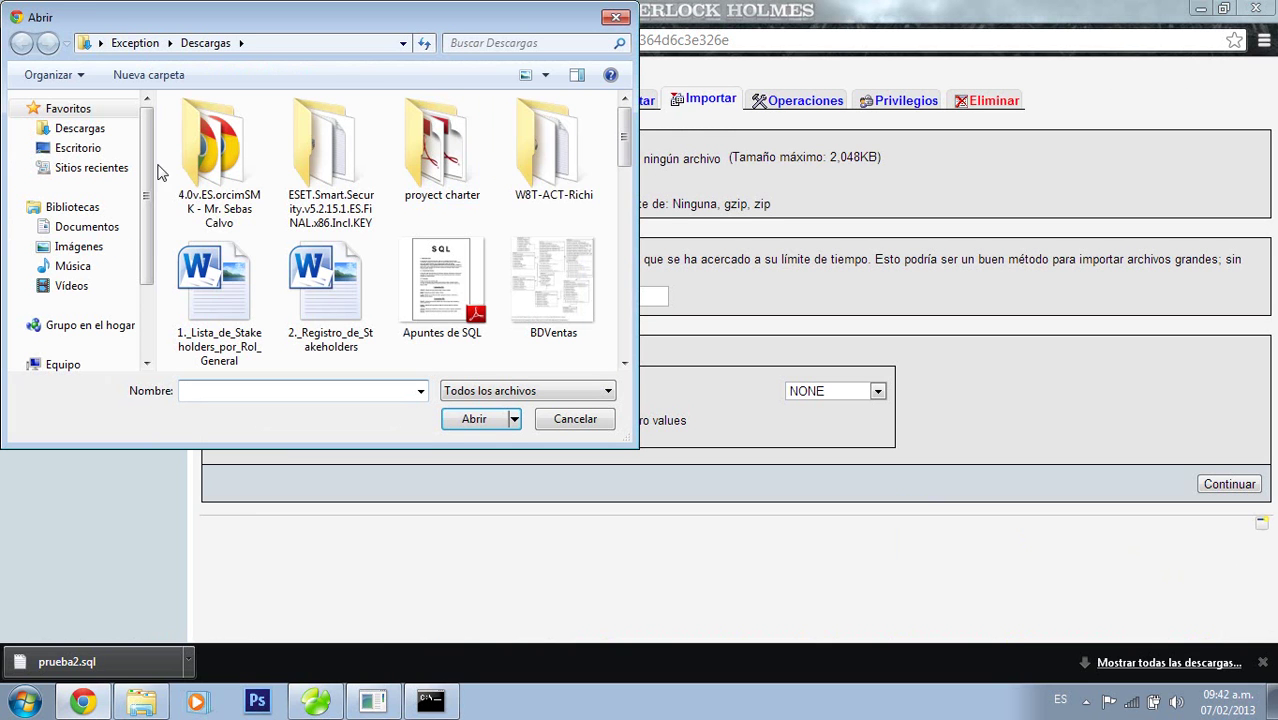
pyautogui.click(84, 130)
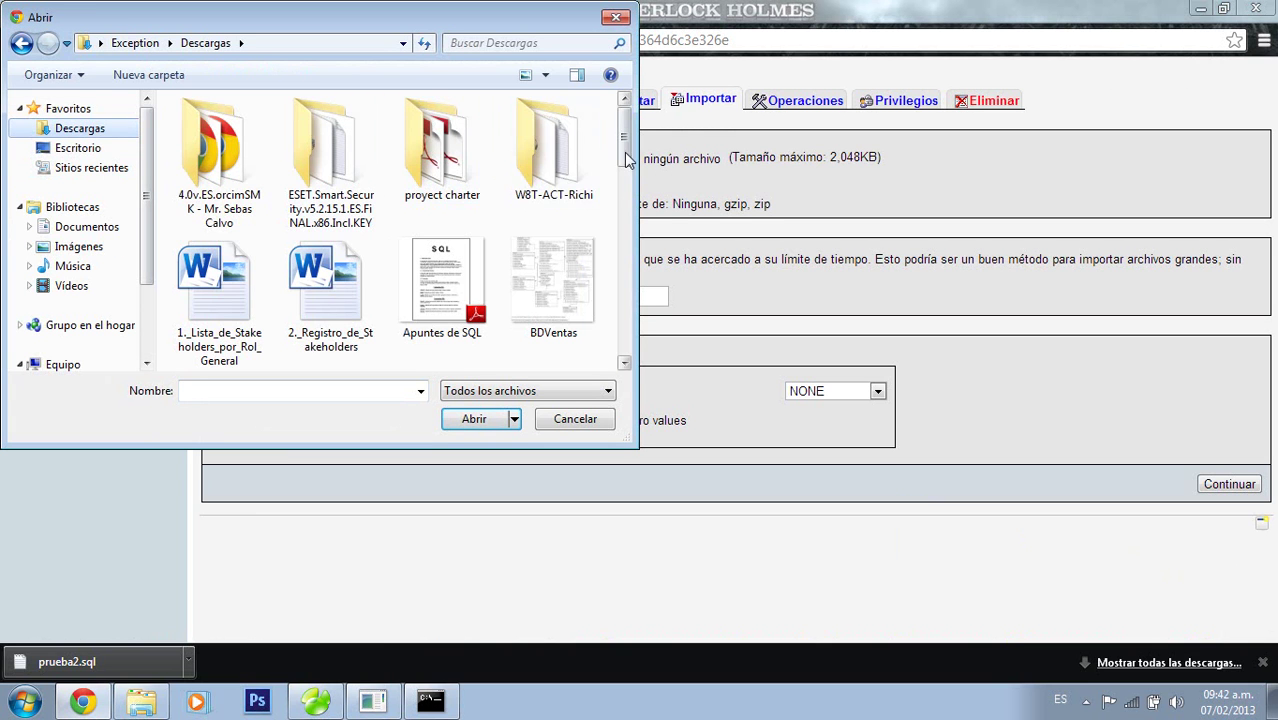
pyautogui.moveTo(624, 152); pyautogui.dragTo(626, 323)
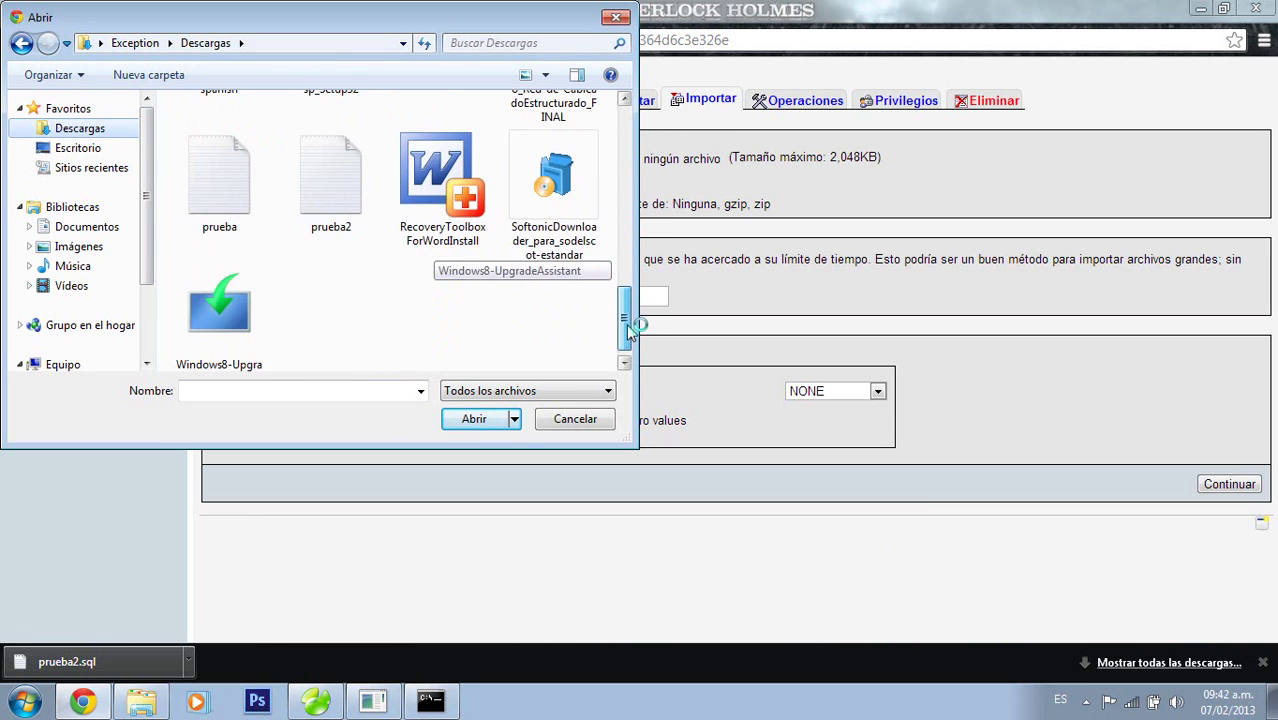
pyautogui.click(359, 207)
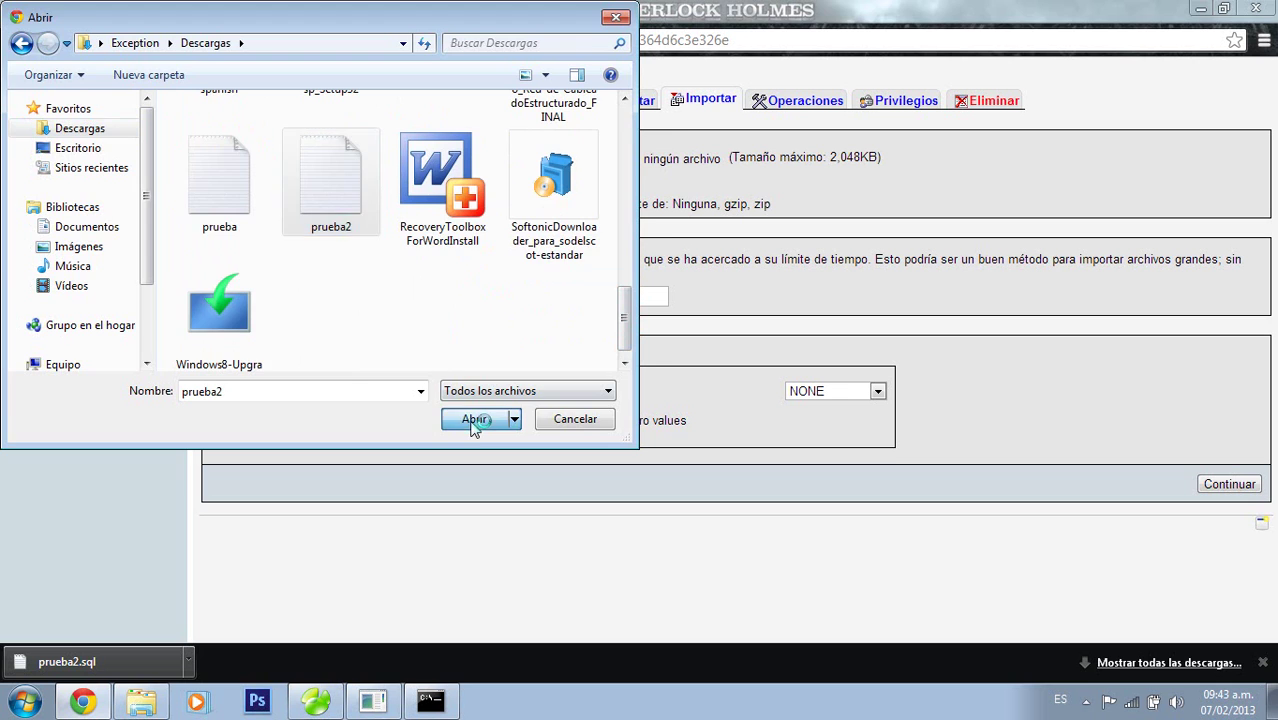
pyautogui.click(476, 418)
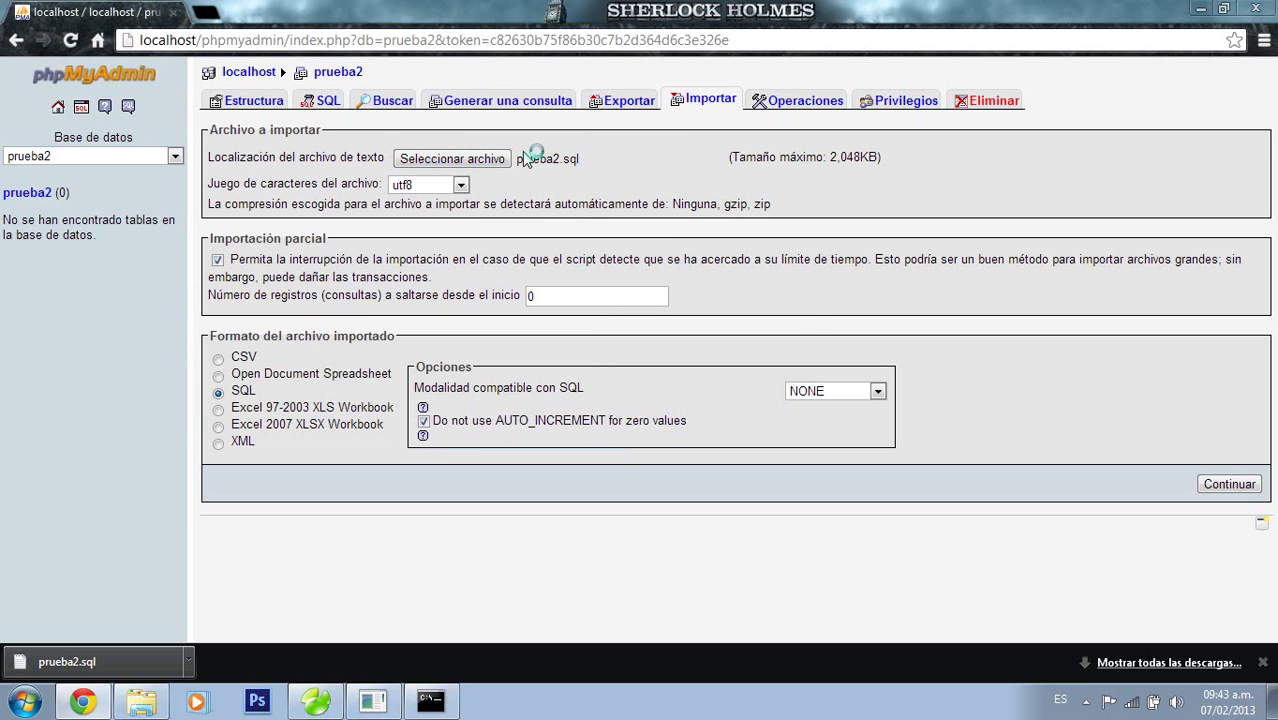
pyautogui.click(1222, 483)
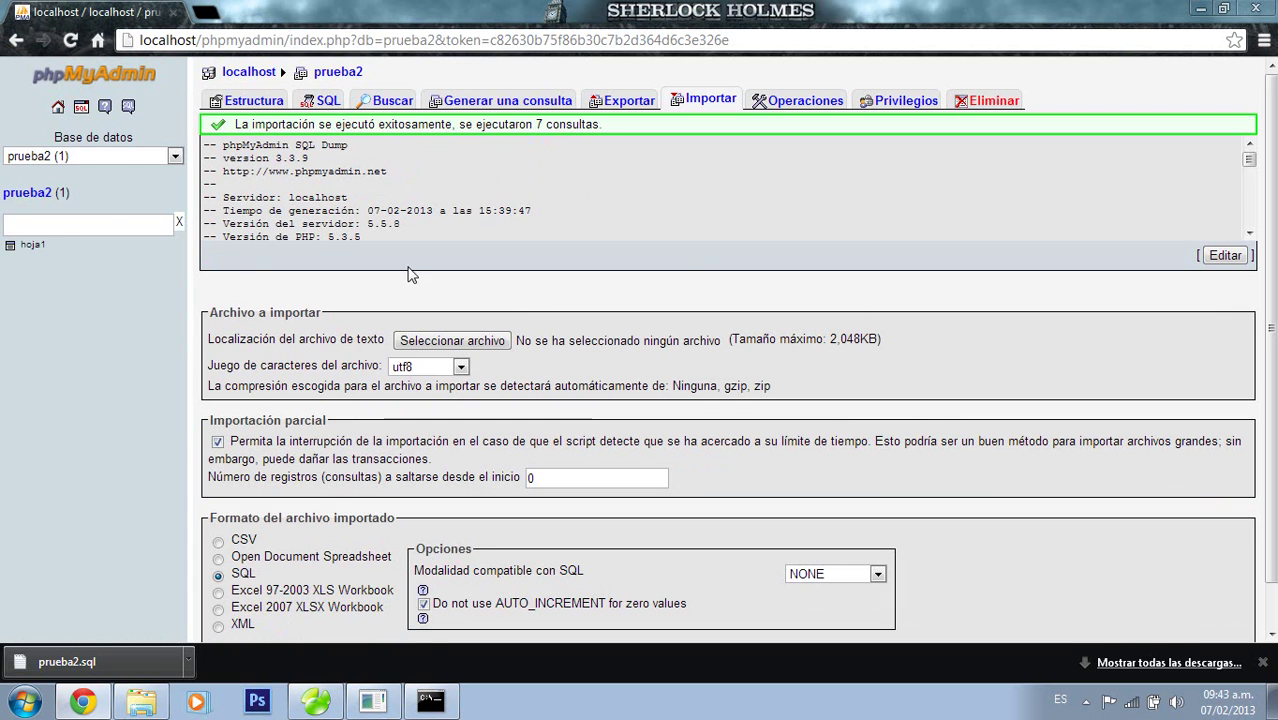
# Browse the hoja1 table, then drop it from prueba2
pyautogui.click(32, 248)
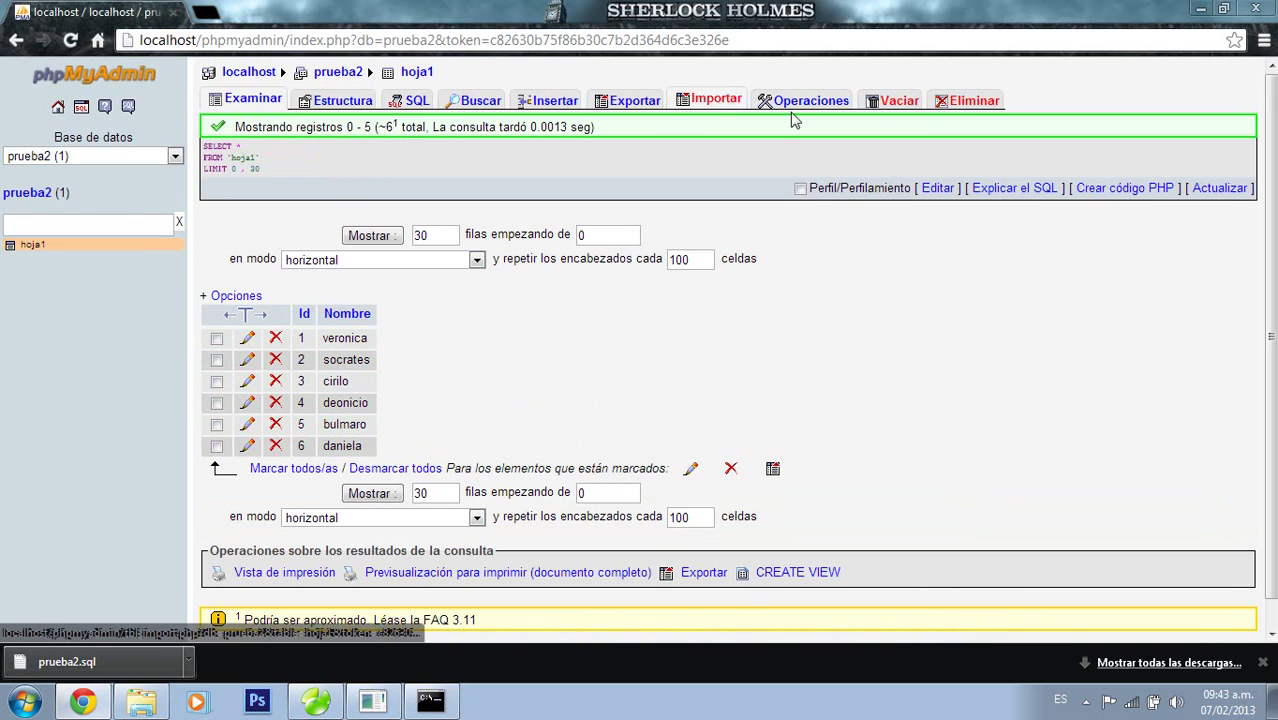
pyautogui.click(980, 100)
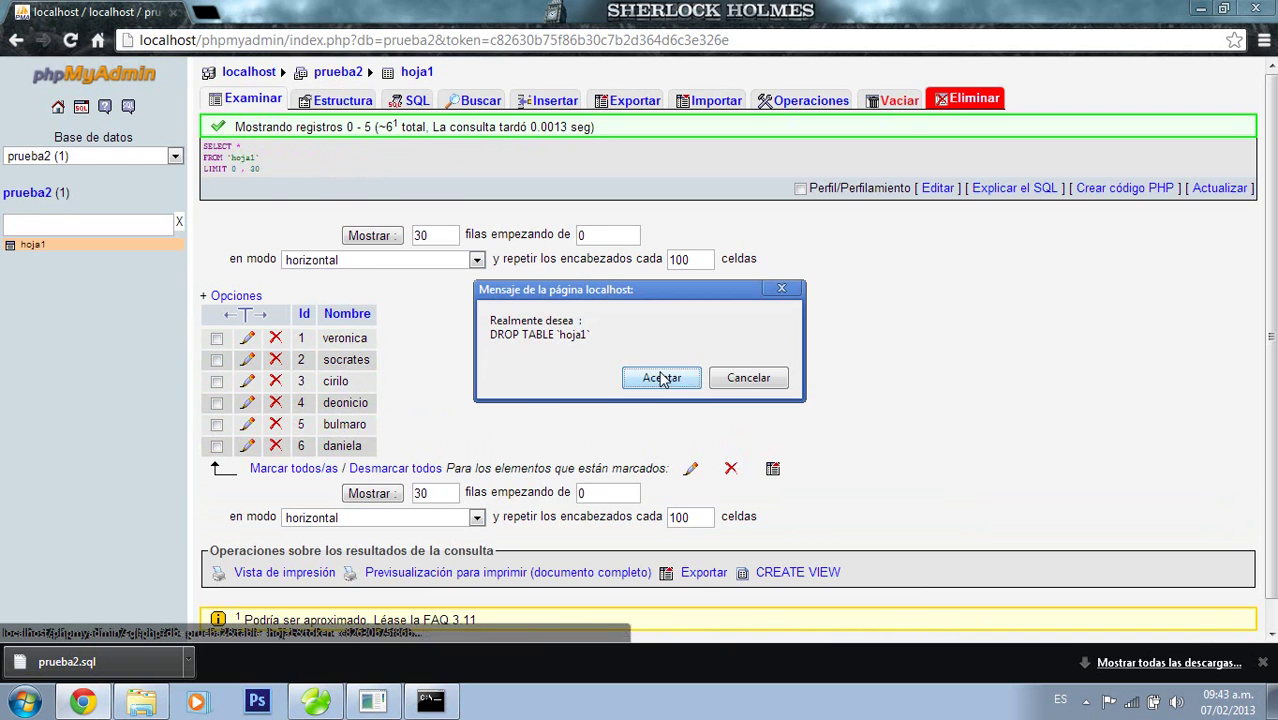
pyautogui.click(660, 378)
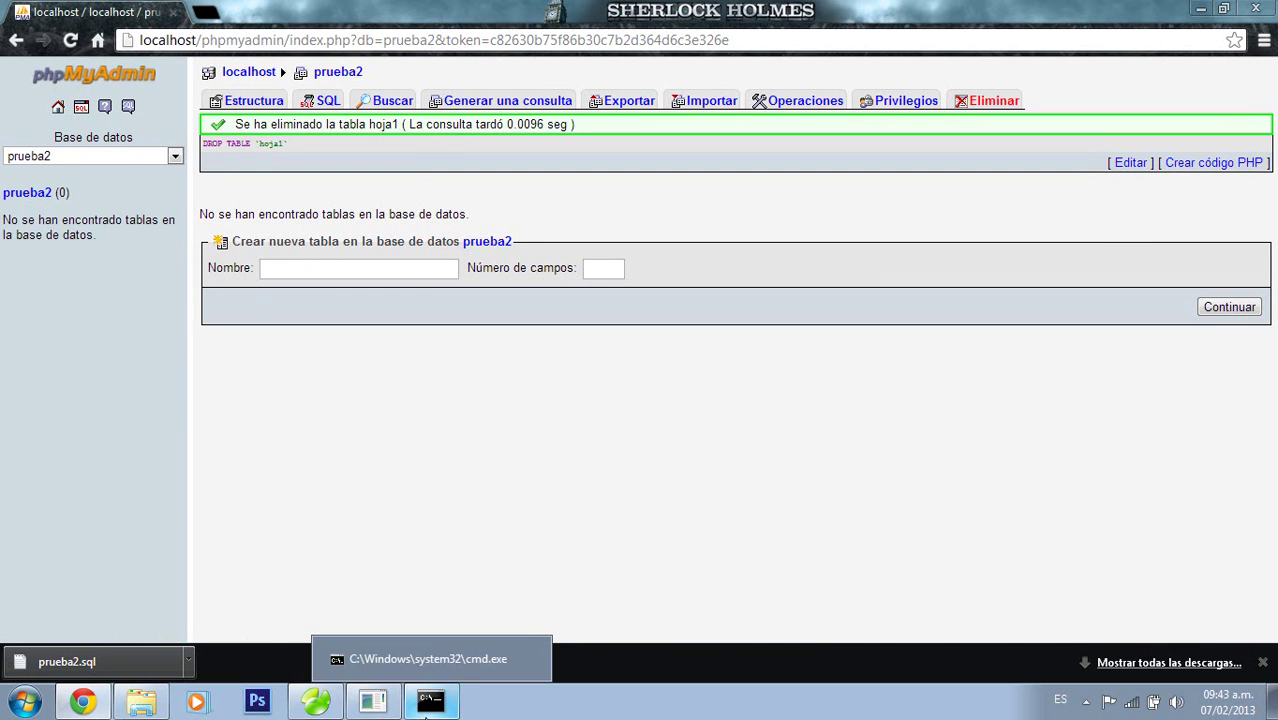
pyautogui.click(429, 702)
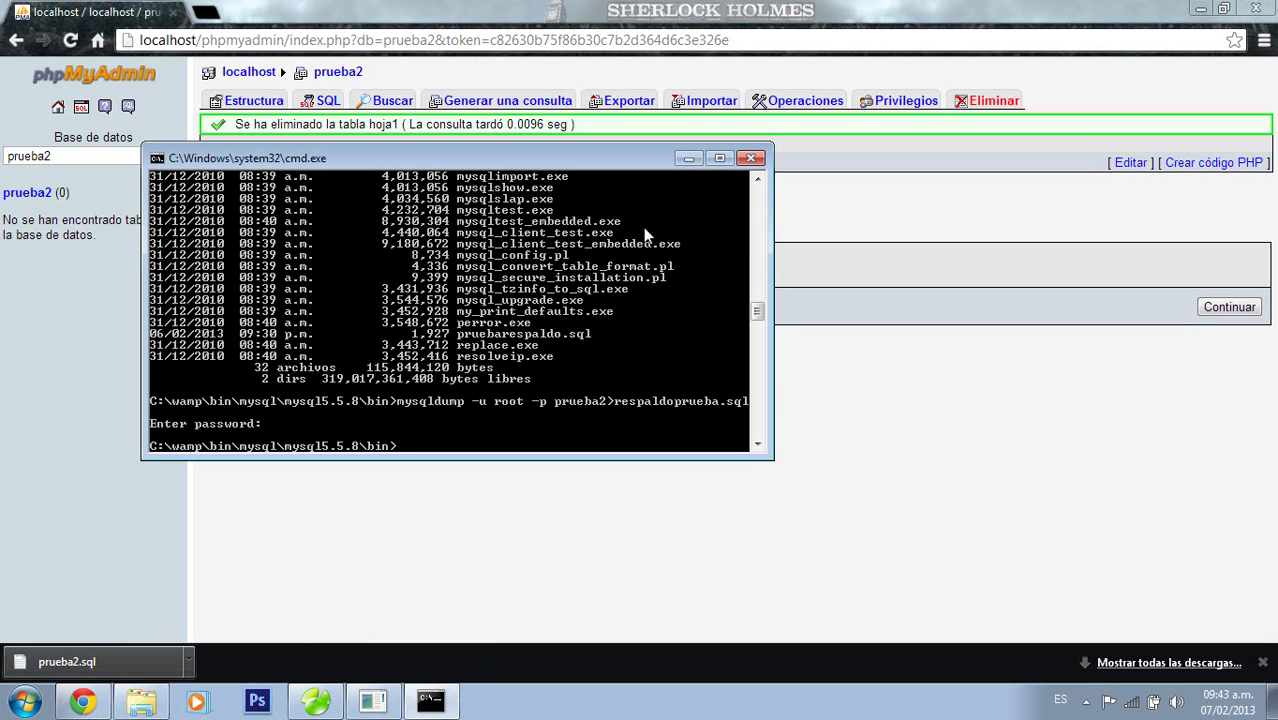
# Restore prueba2 with mysql -u root -p prueba2<respaldoprueba.sql and an empty password
pyautogui.write('my')
pyautogui.write('sql -')
pyautogui.write('u root -p prue')
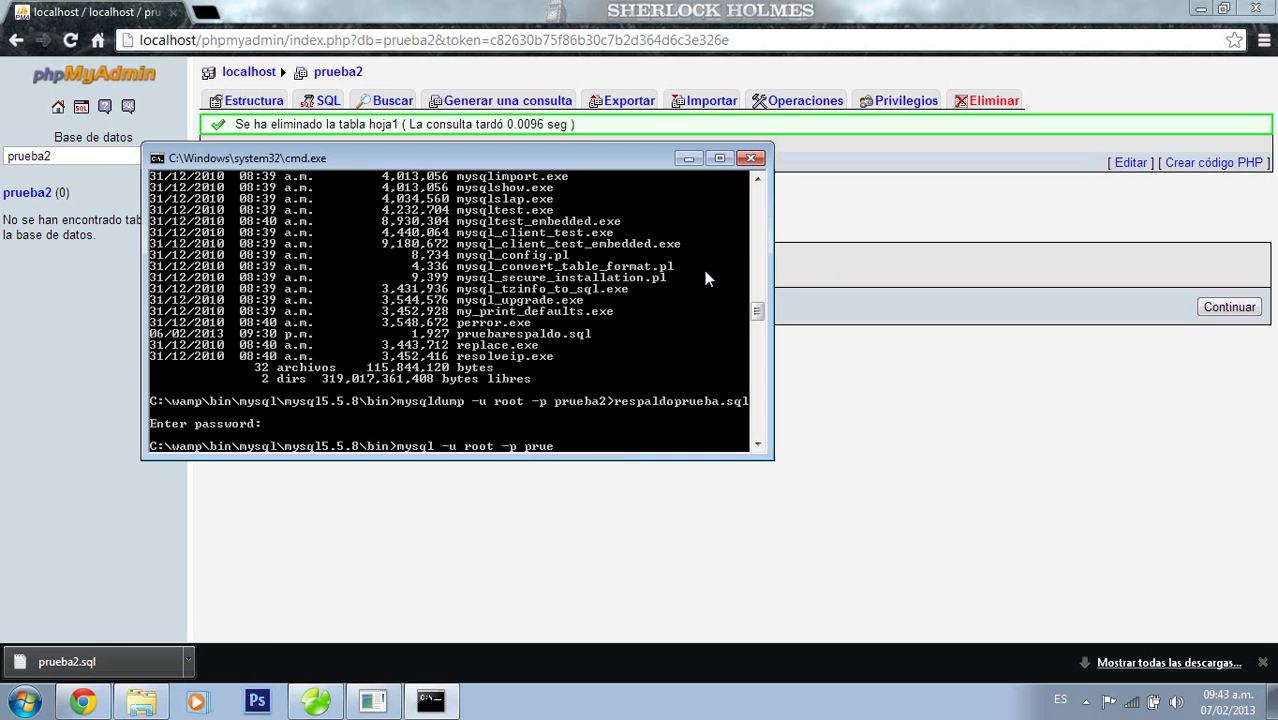
pyautogui.write('ba2<respaldoprueba.sql')
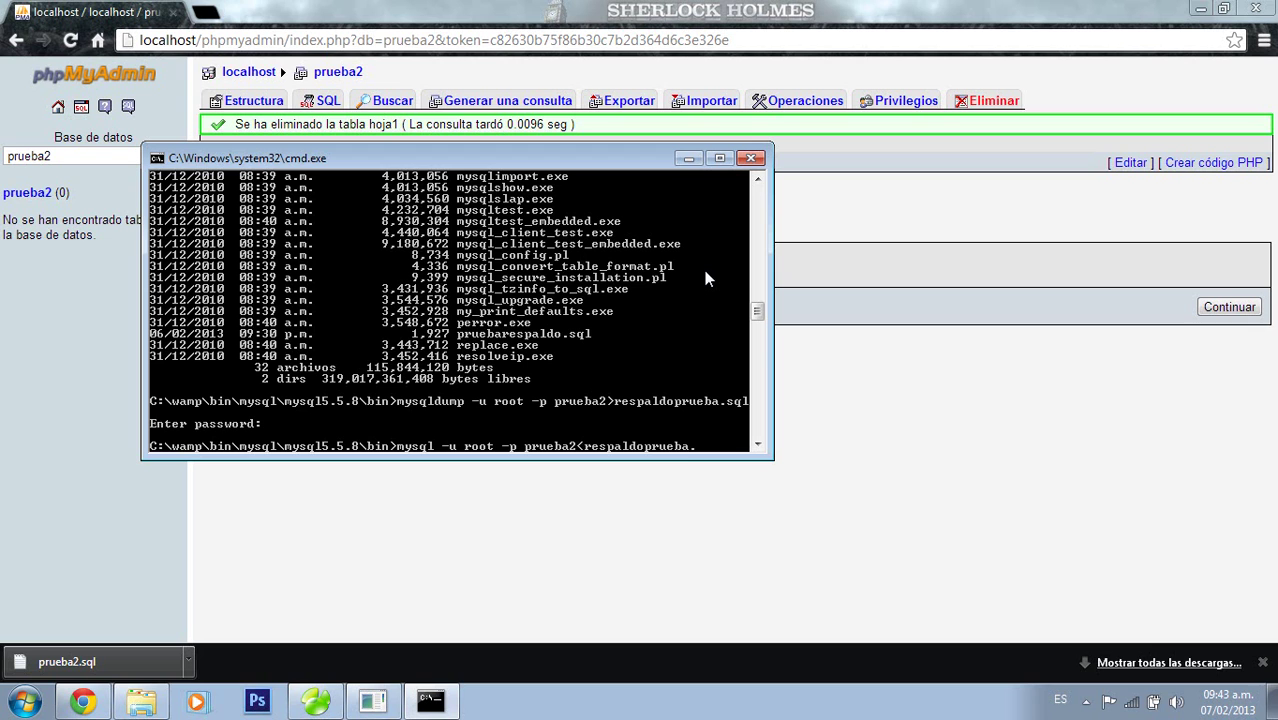
pyautogui.press('Return')
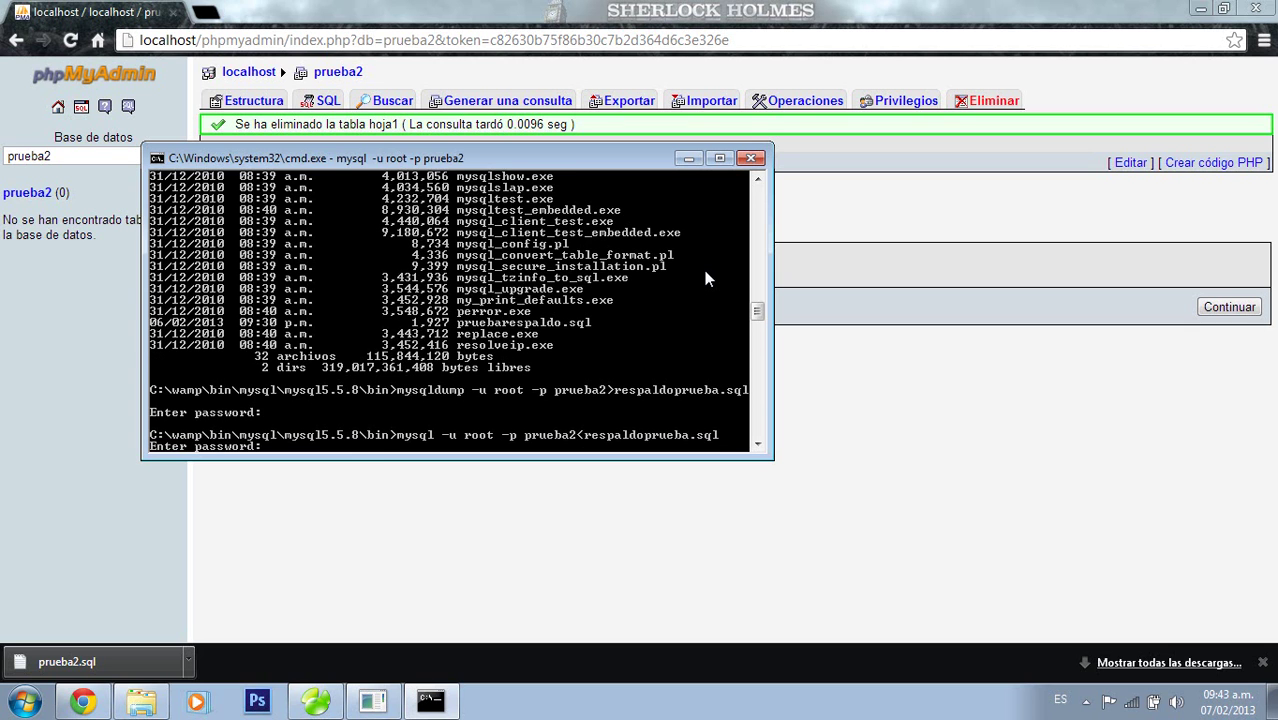
pyautogui.press('Return')
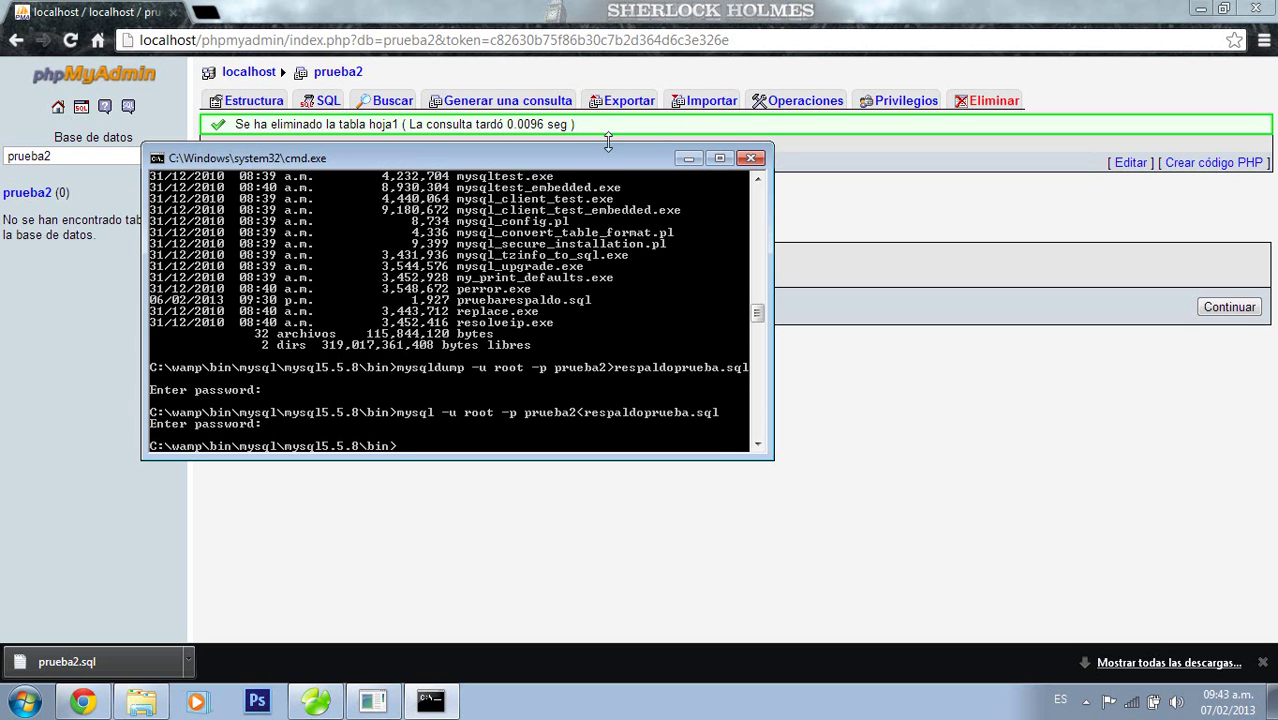
pyautogui.click(688, 158)
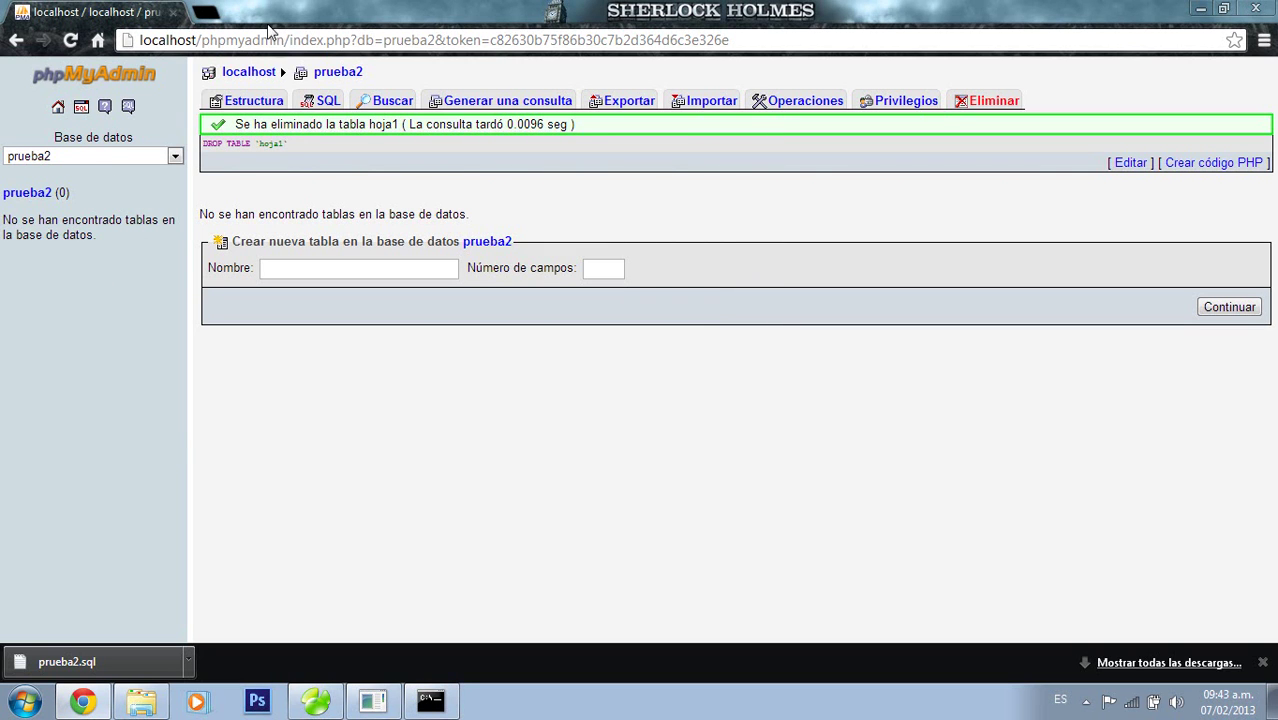
# Refresh phpMyAdmin, check hoja1's six restored rows in prueba2, and drop hoja1 again
pyautogui.click(59, 108)
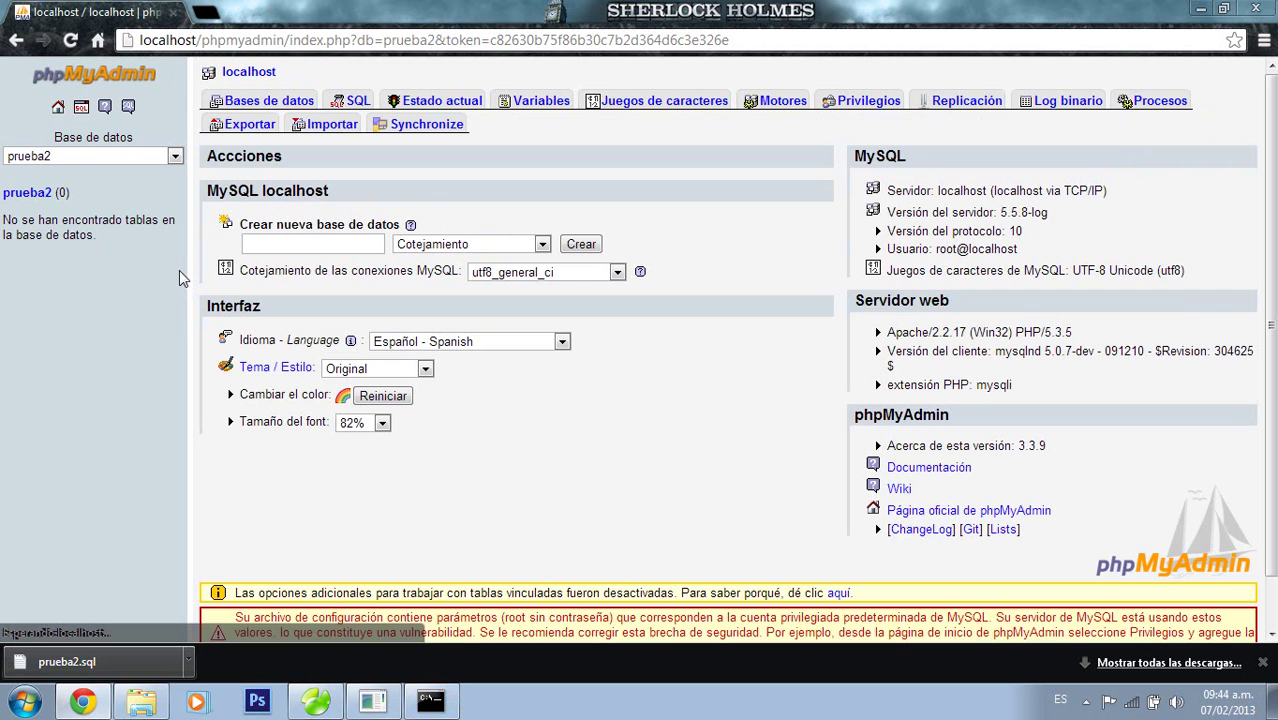
pyautogui.click(55, 260)
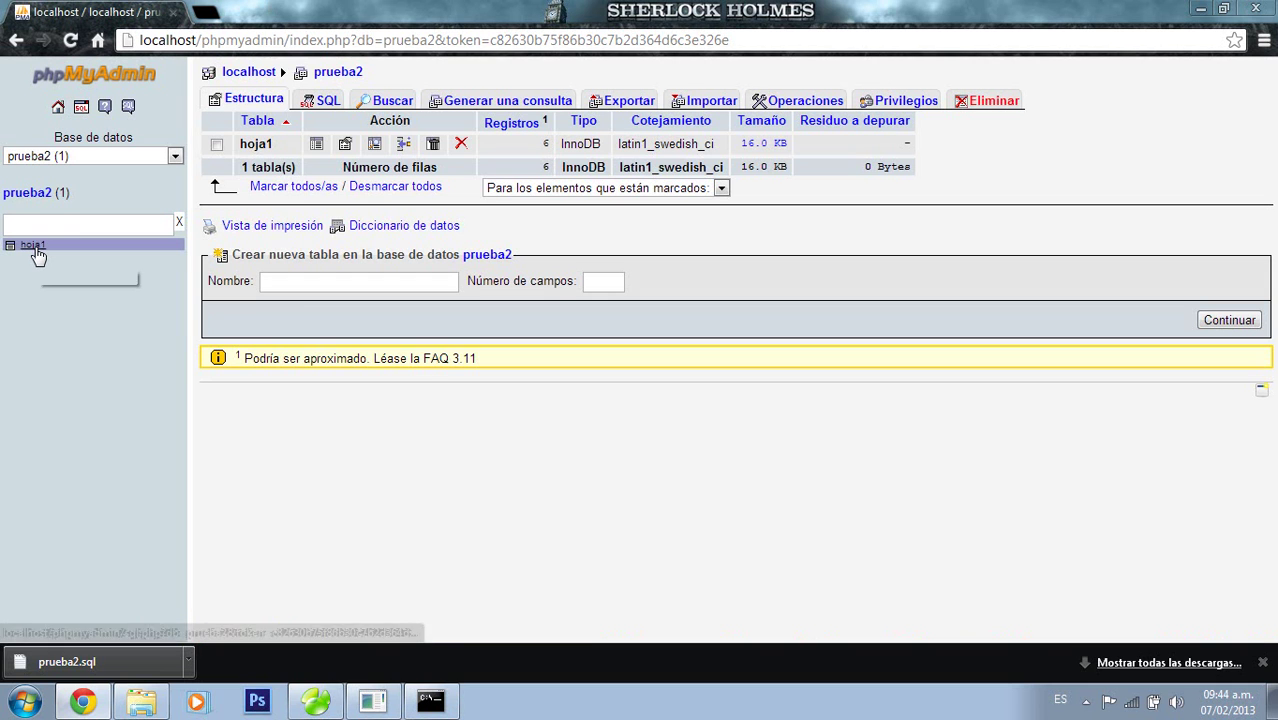
pyautogui.click(37, 257)
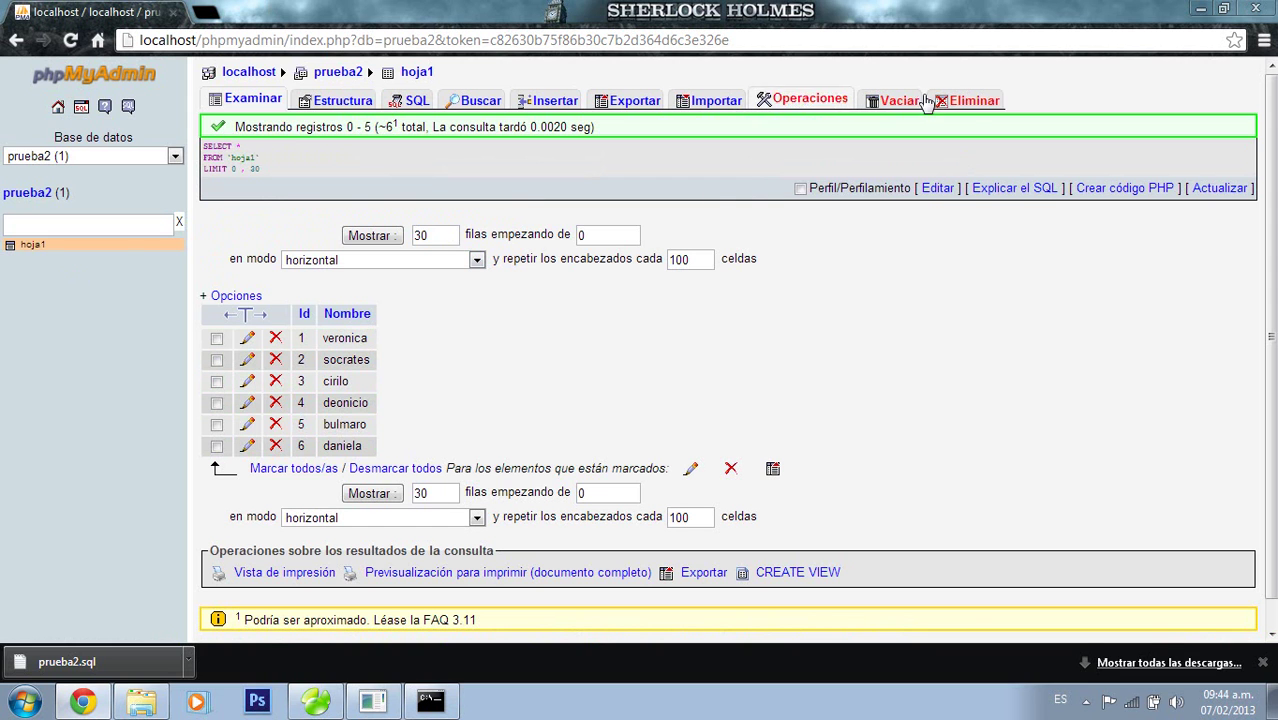
pyautogui.click(975, 99)
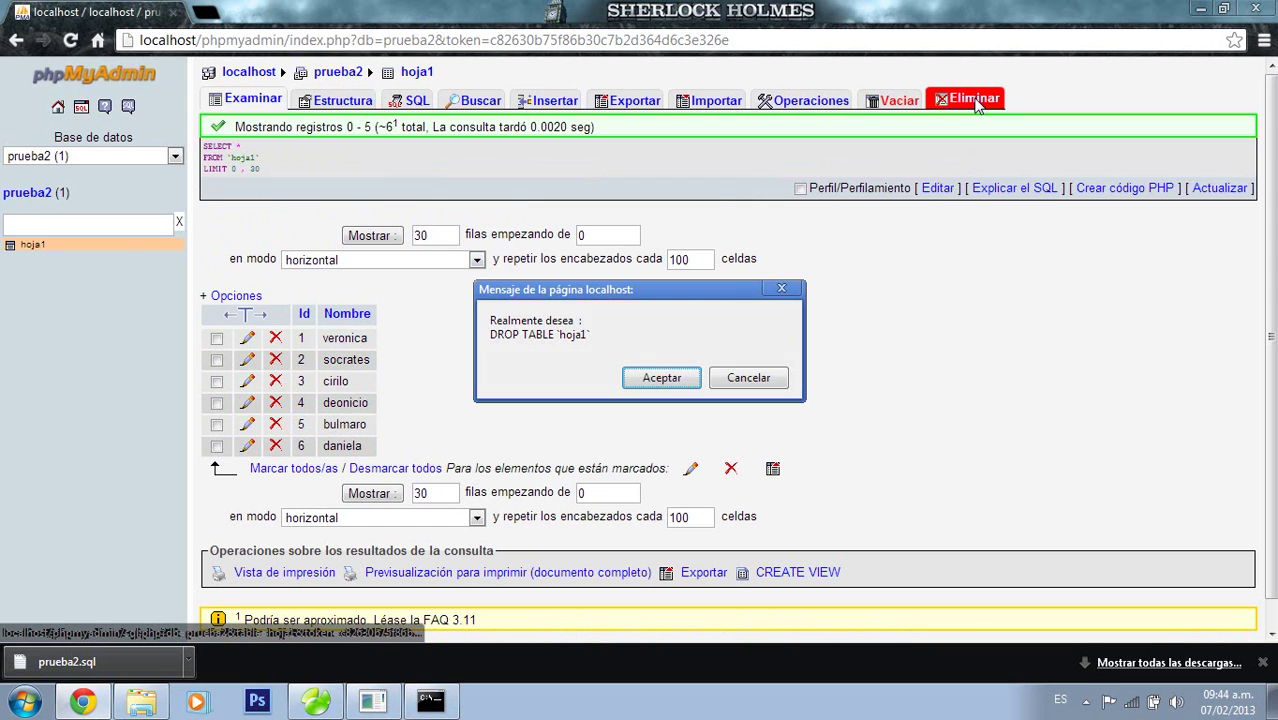
pyautogui.click(662, 378)
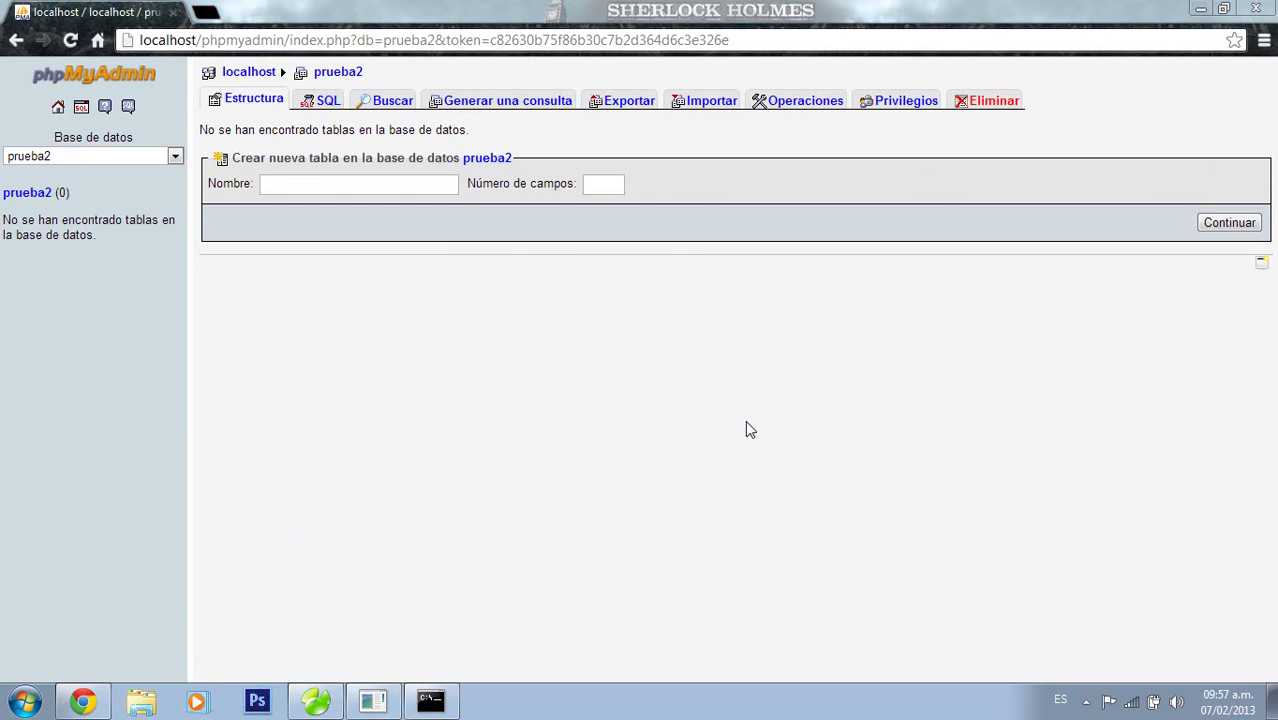
# Launch the MySQL console from the WampServer tray menu with the empty root password
pyautogui.click(1086, 702)
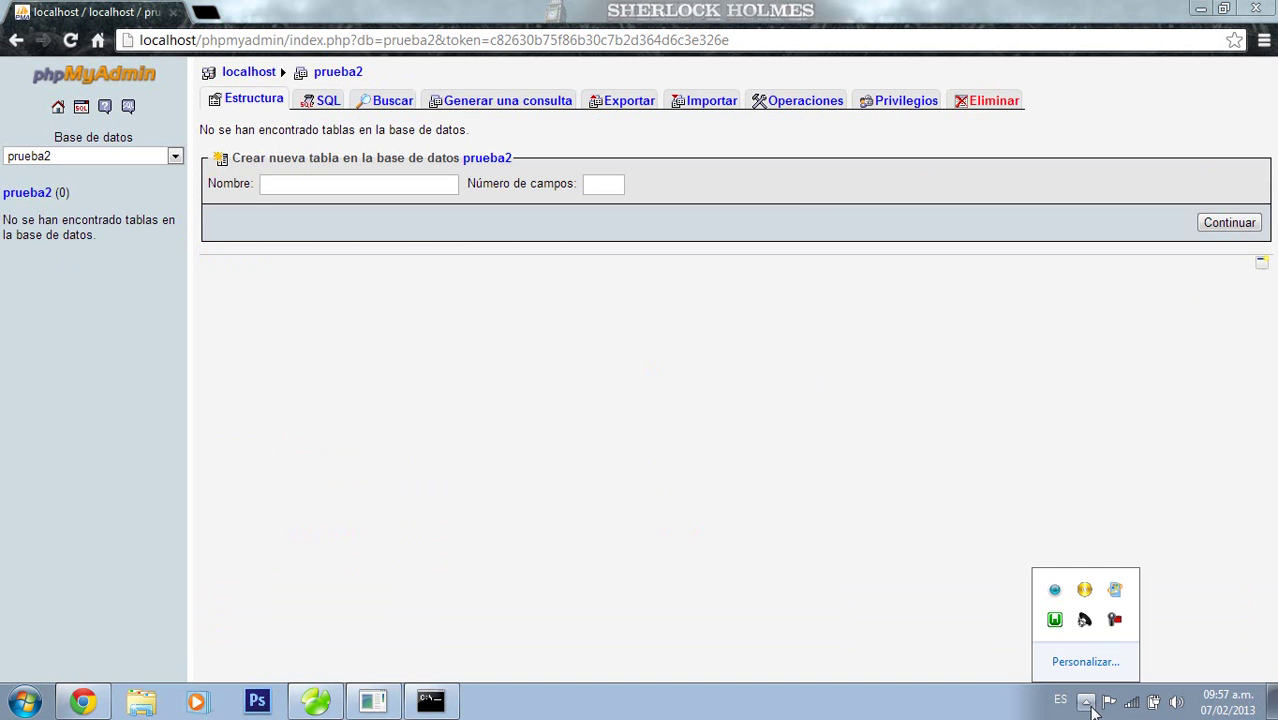
pyautogui.click(1058, 621)
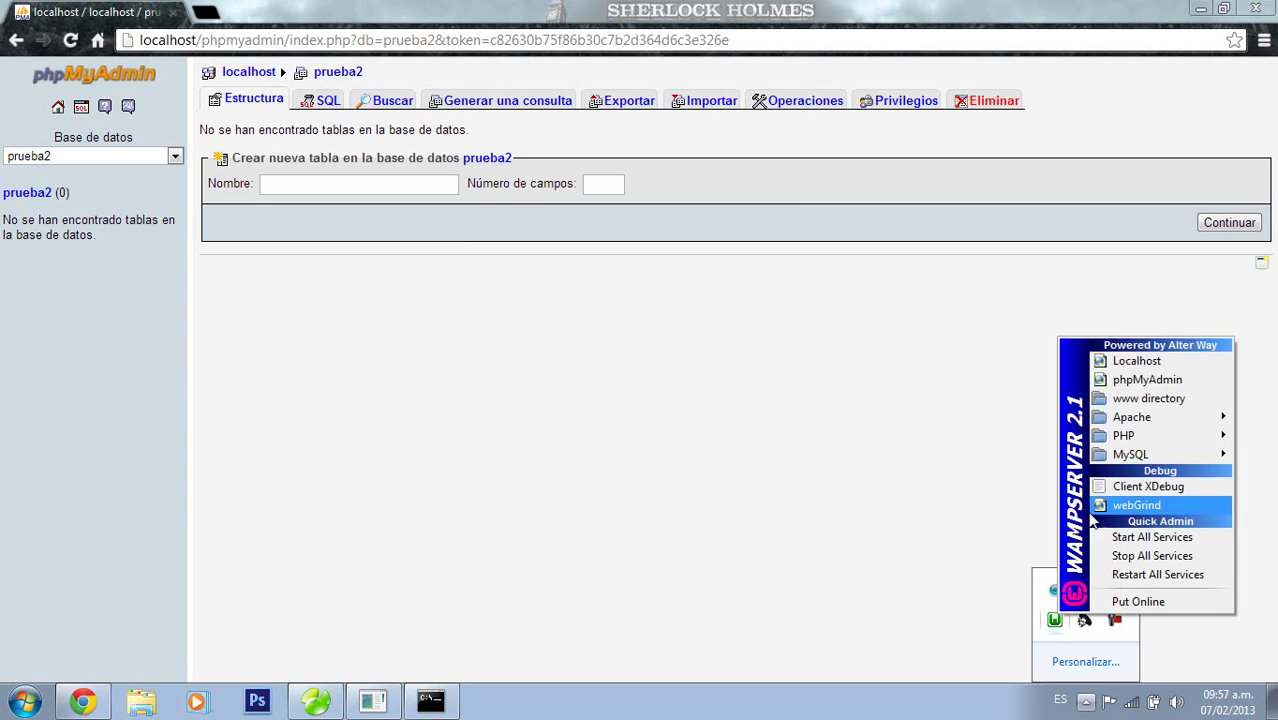
pyautogui.moveTo(1130, 455)
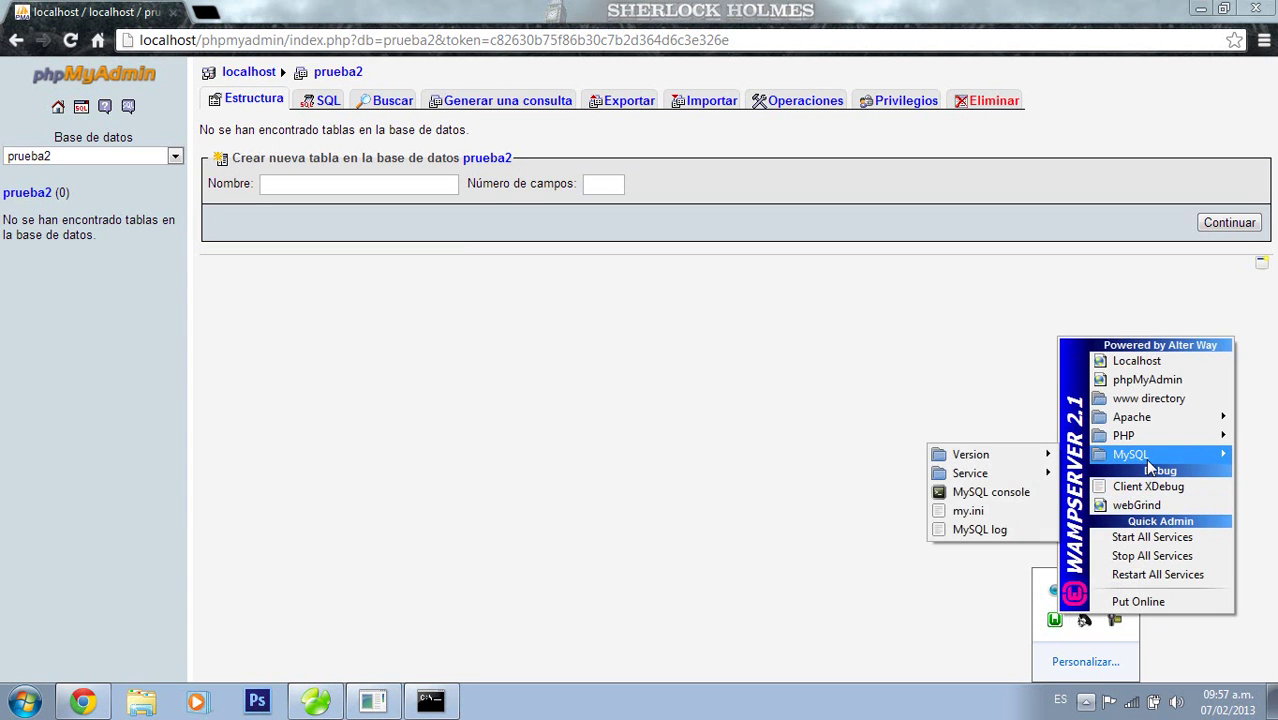
pyautogui.click(1018, 494)
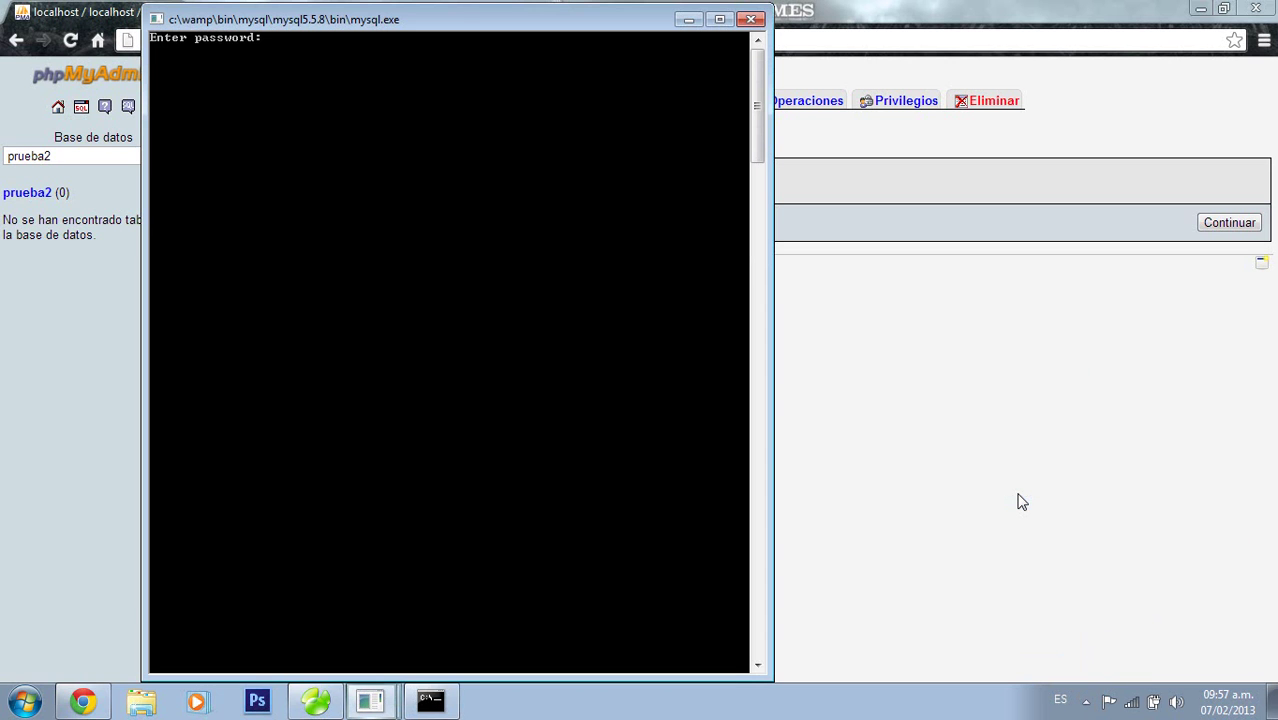
pyautogui.press('Return')
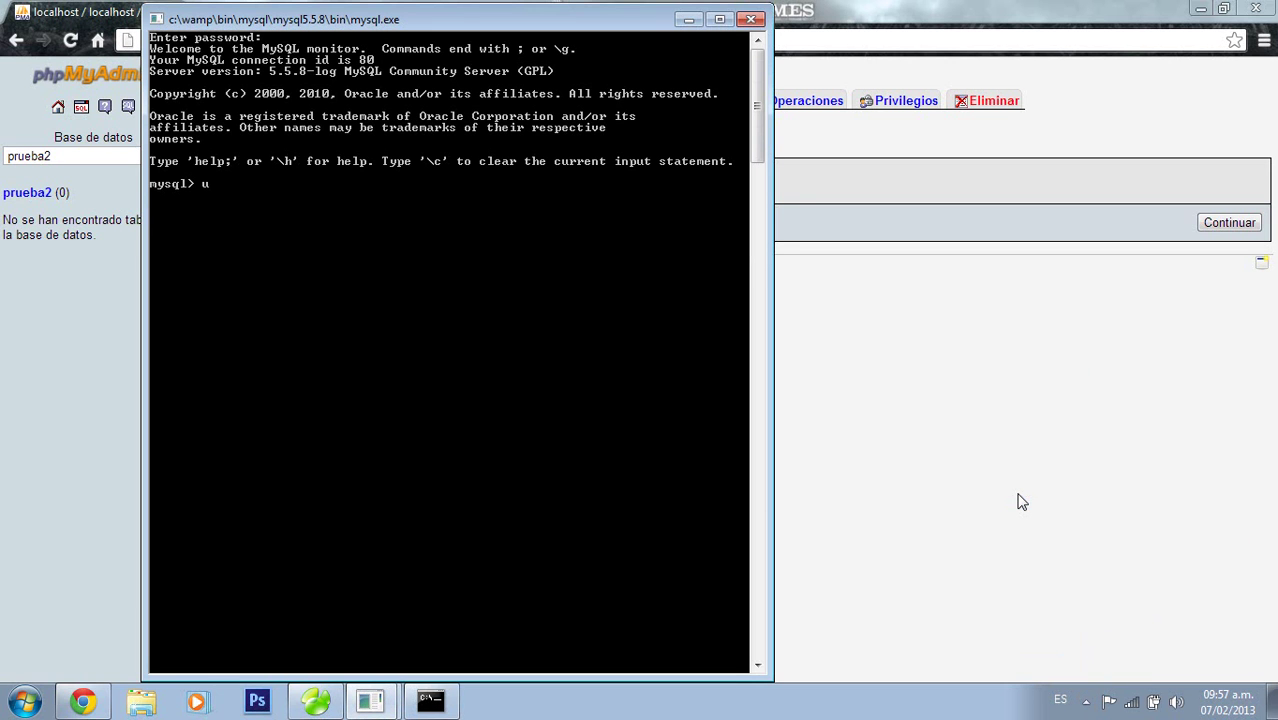
# Run use prueba2; to make prueba2 the active database
pyautogui.write('use prueba 2;')
pyautogui.press('BackSpace')
pyautogui.press('BackSpace')
pyautogui.press('BackSpace')
pyautogui.write('2;')
pyautogui.press('Return')
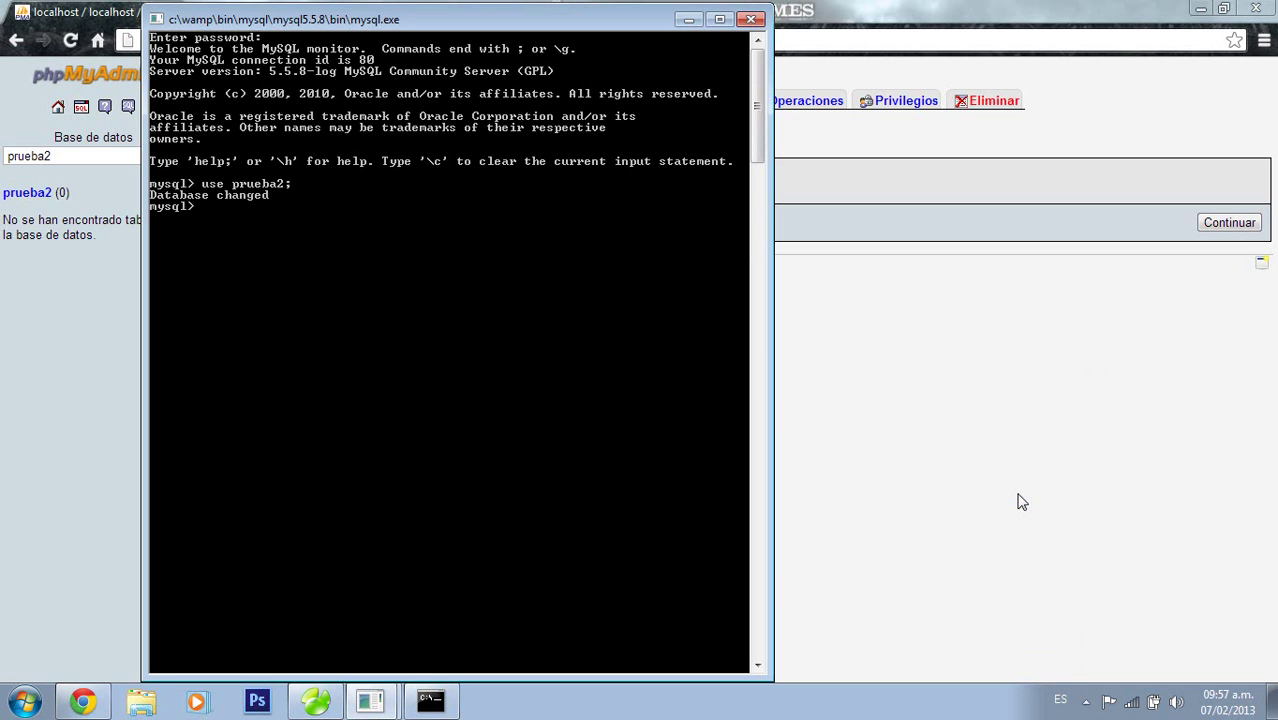
# Select respaldoprueba in C:\wamp\bin\mysql\mysql5.5.8\bin, then return to Disco local (C:)
pyautogui.click(146, 706)
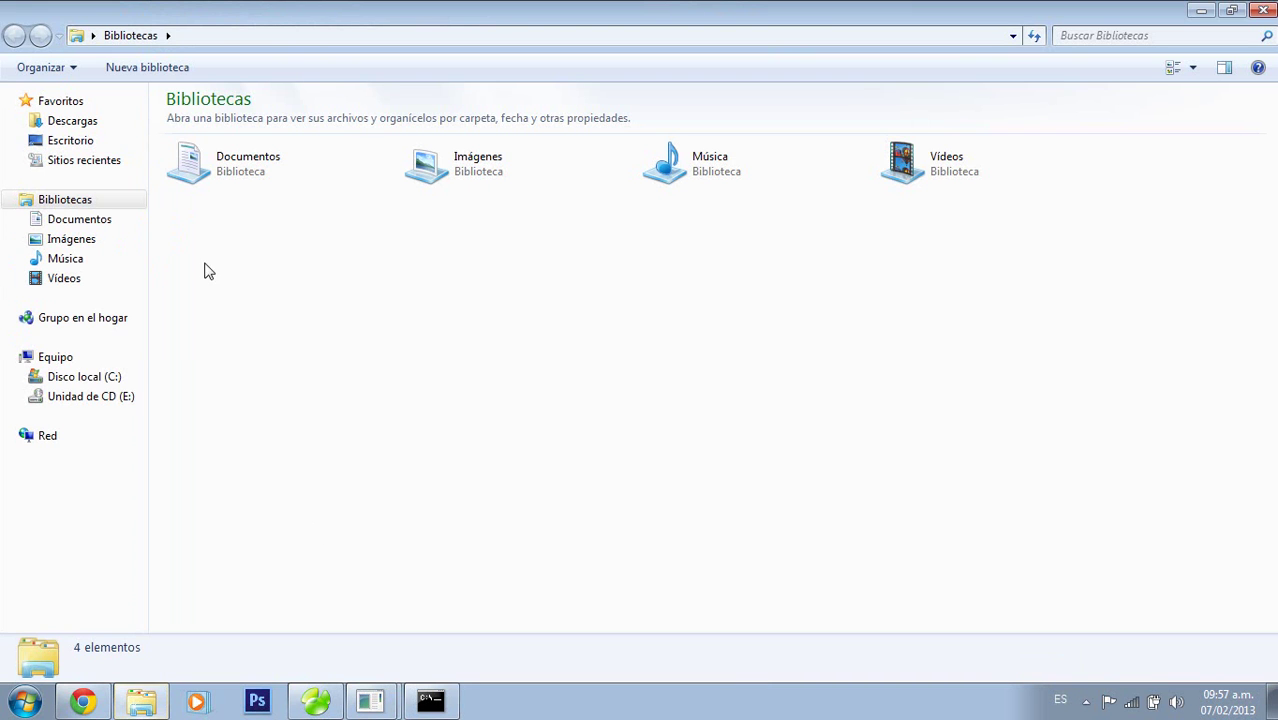
pyautogui.click(80, 378)
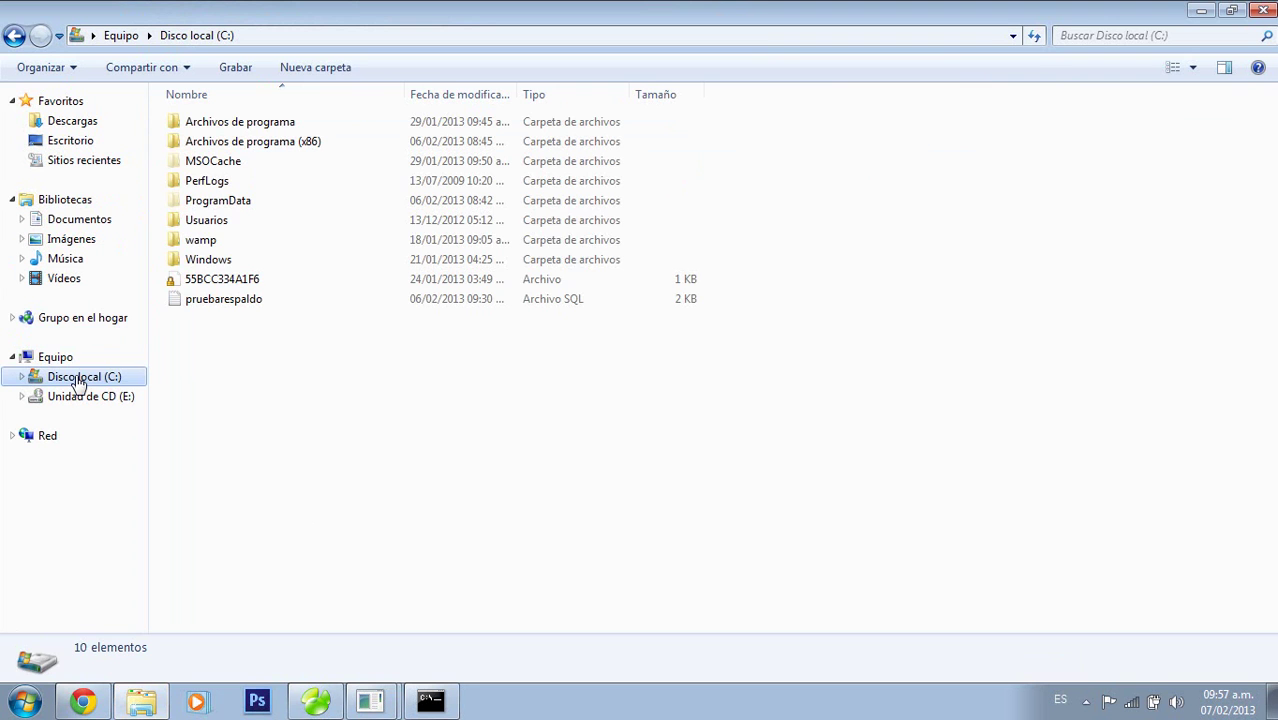
pyautogui.doubleClick(218, 245)
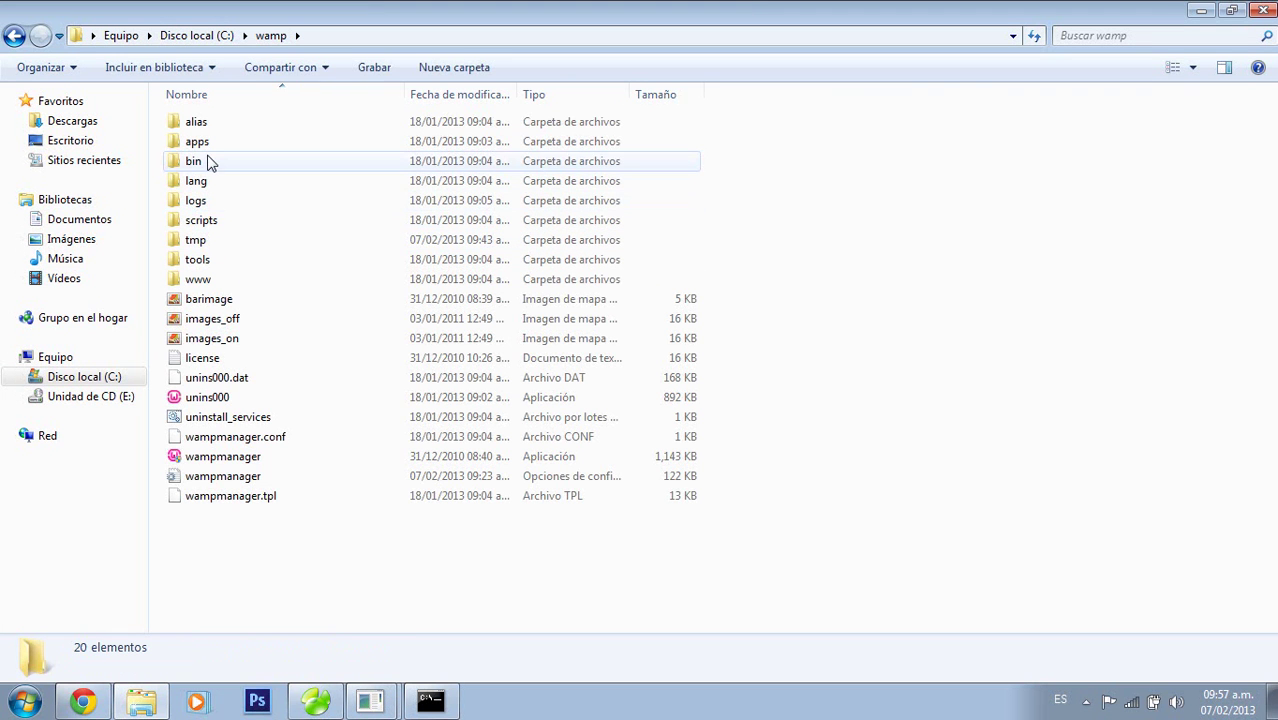
pyautogui.click(210, 164)
pyautogui.click(210, 164)
pyautogui.doubleClick(251, 167)
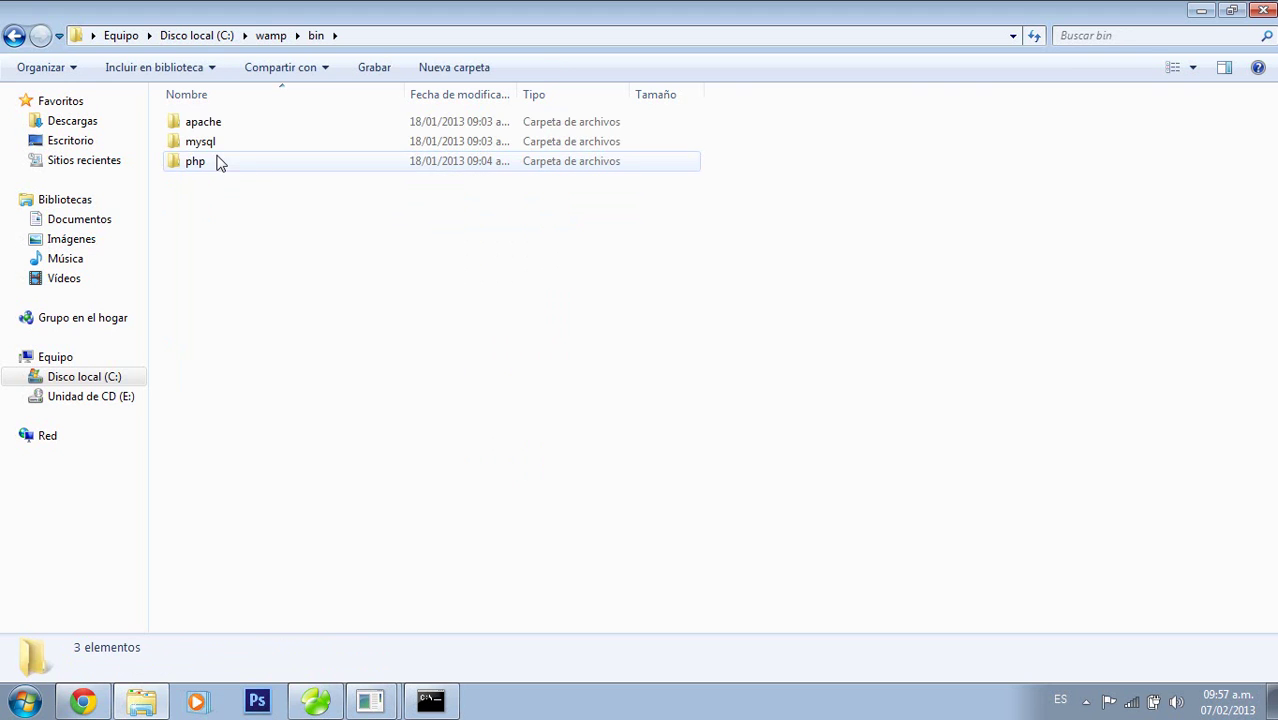
pyautogui.doubleClick(218, 143)
pyautogui.doubleClick(221, 125)
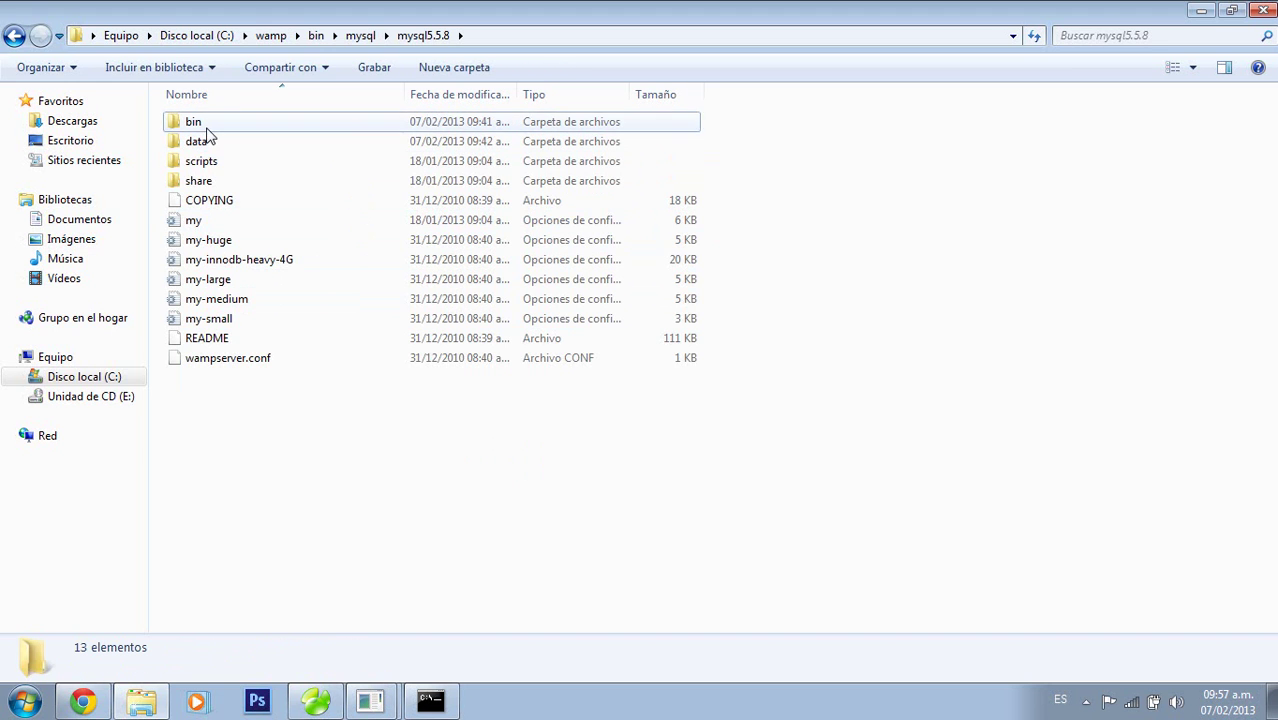
pyautogui.doubleClick(206, 127)
pyautogui.scroll(-3, 519, 340)
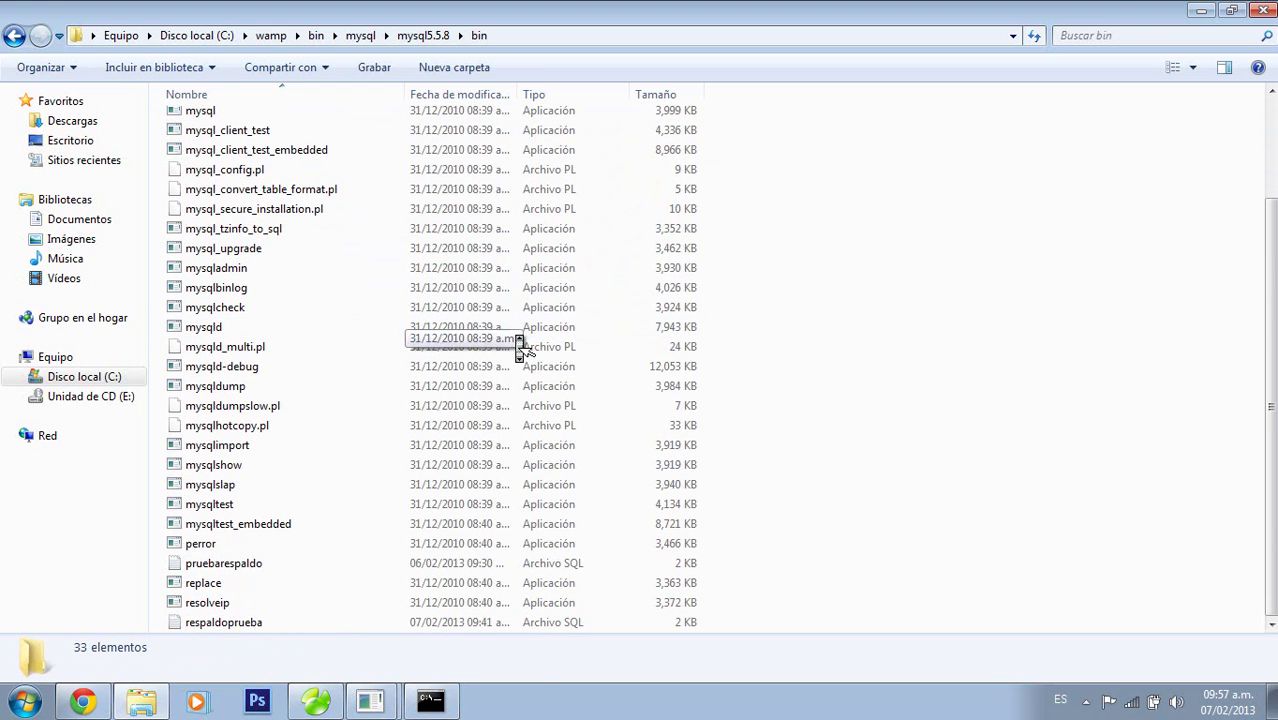
pyautogui.click(272, 620)
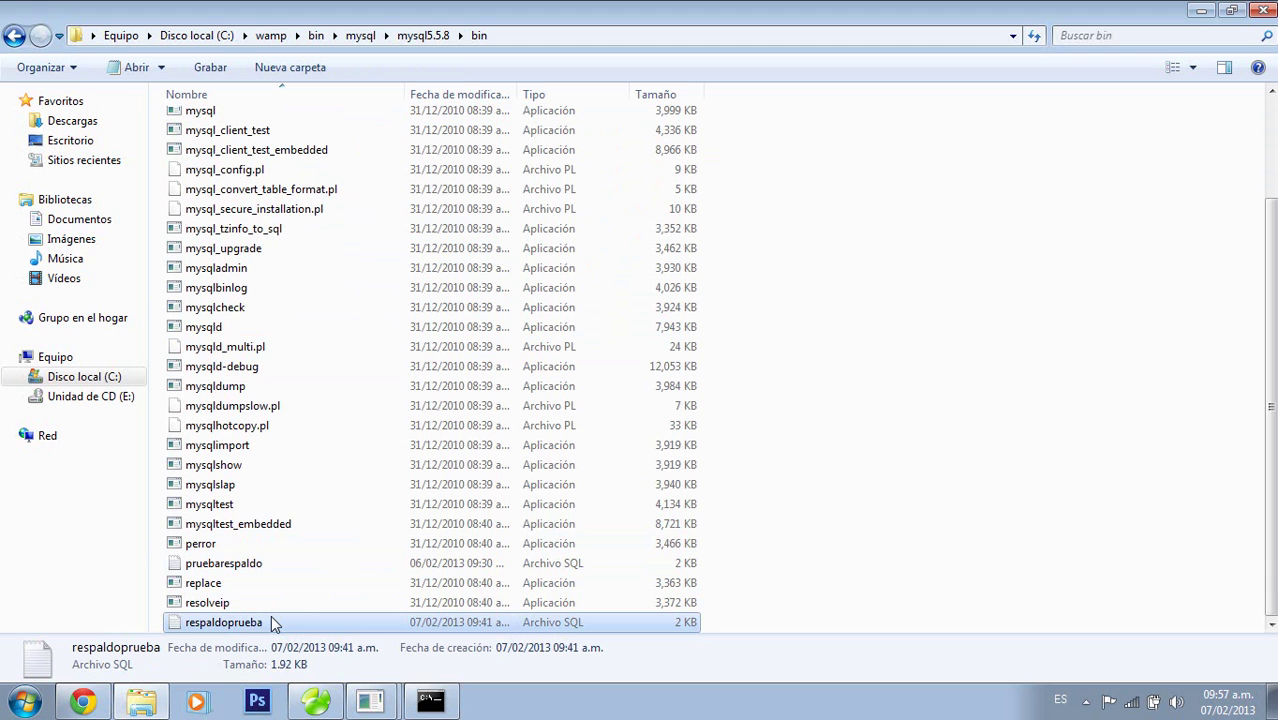
pyautogui.click(70, 382)
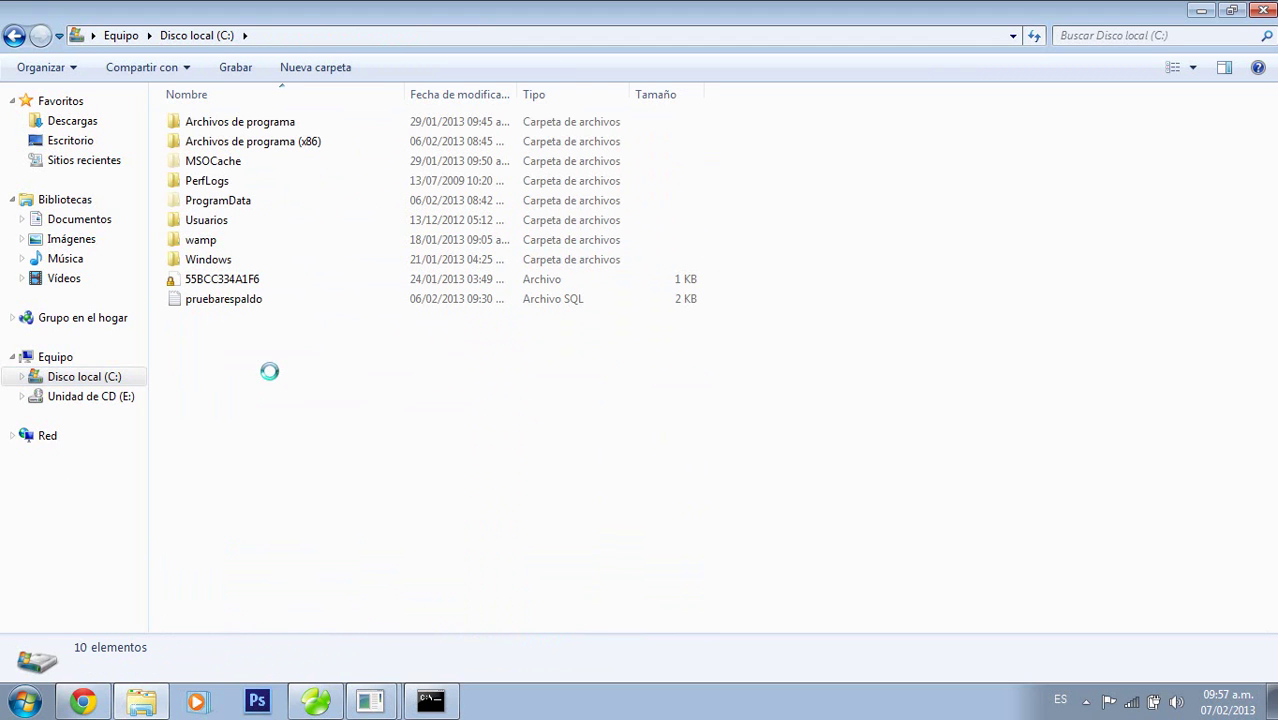
# Try pasting the copied file into the C: drive, then cancel the copy
pyautogui.rightClick(269, 371)
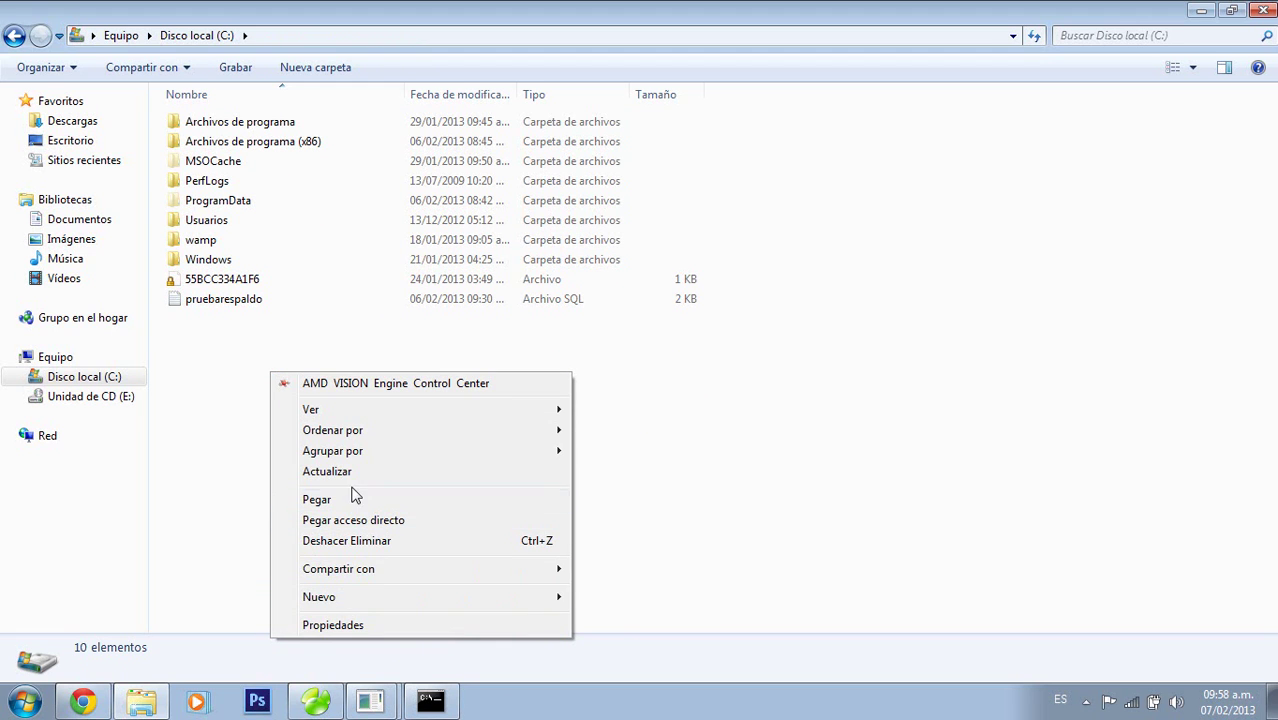
pyautogui.click(316, 499)
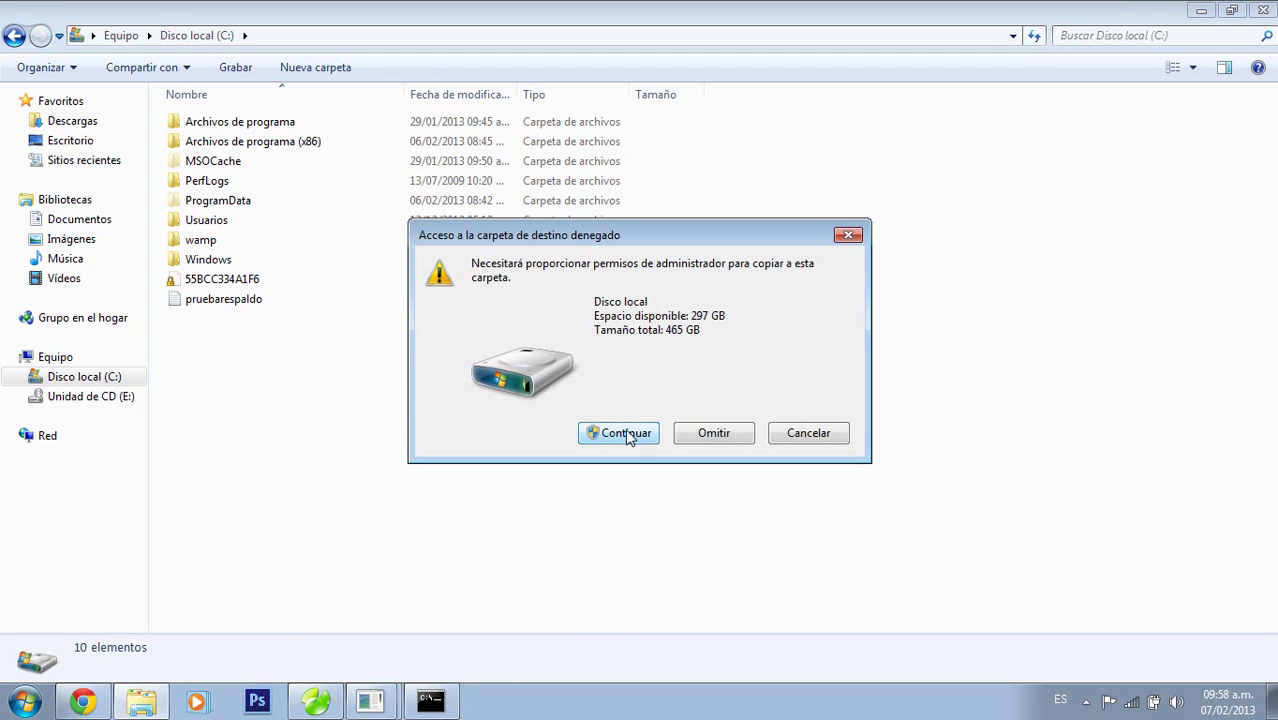
pyautogui.click(799, 438)
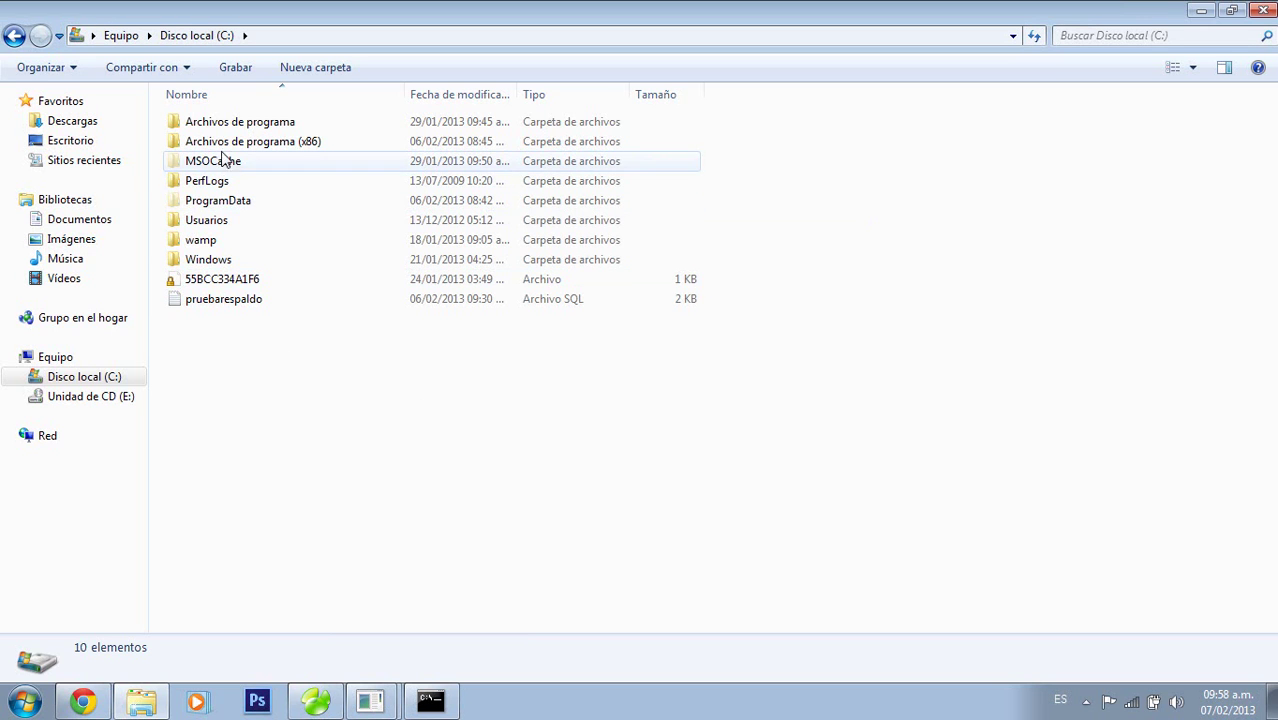
# Open C:\wamp\bin\mysql\mysql5.5.8\bin and select its full path in the address bar
pyautogui.doubleClick(205, 241)
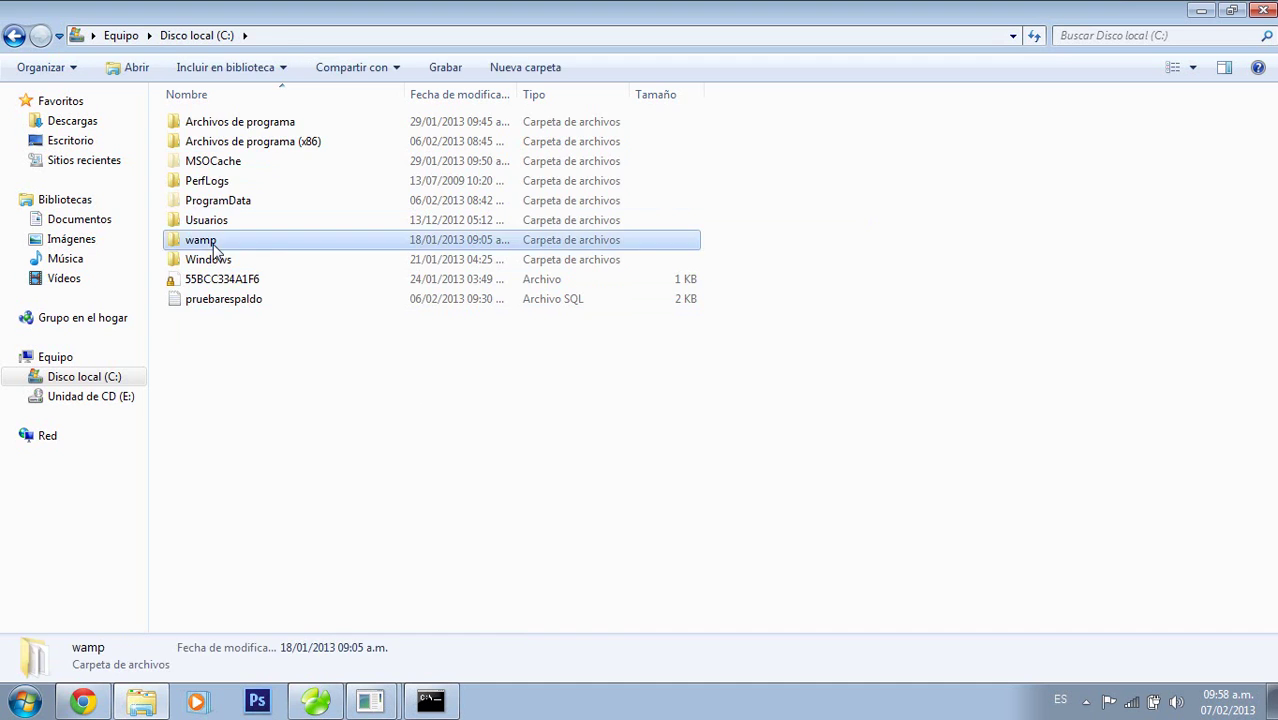
pyautogui.doubleClick(203, 161)
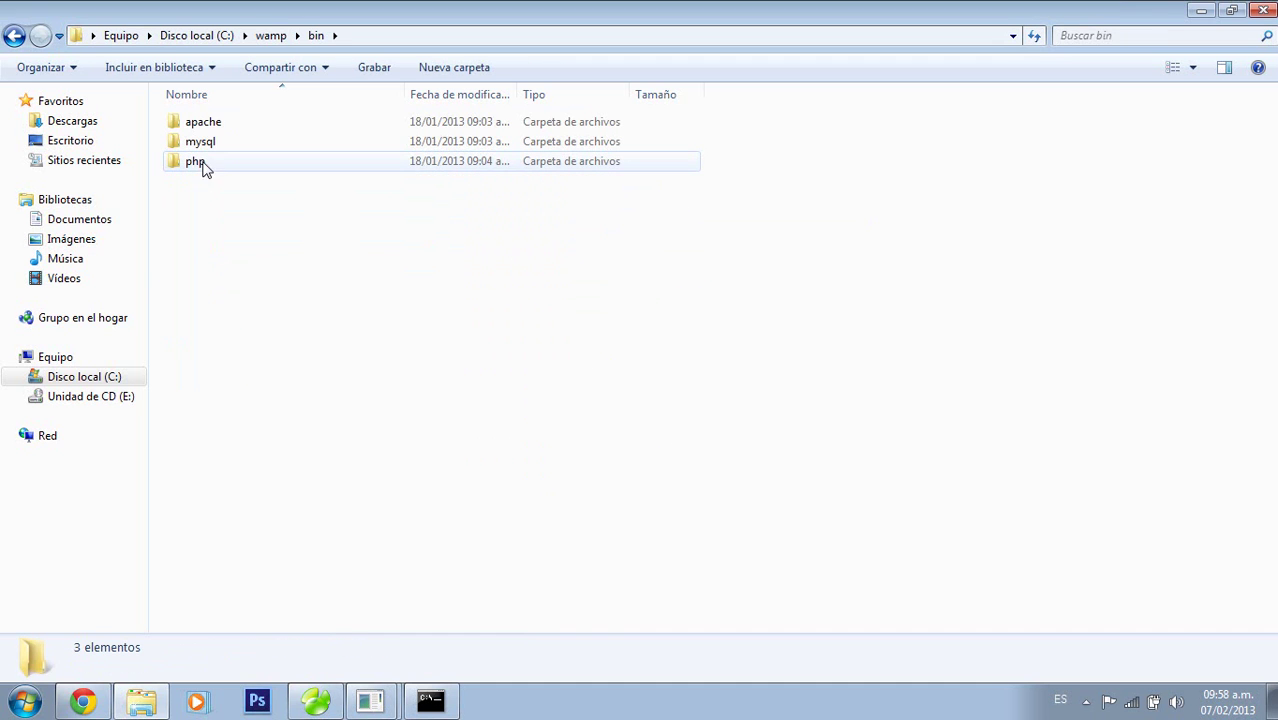
pyautogui.doubleClick(207, 143)
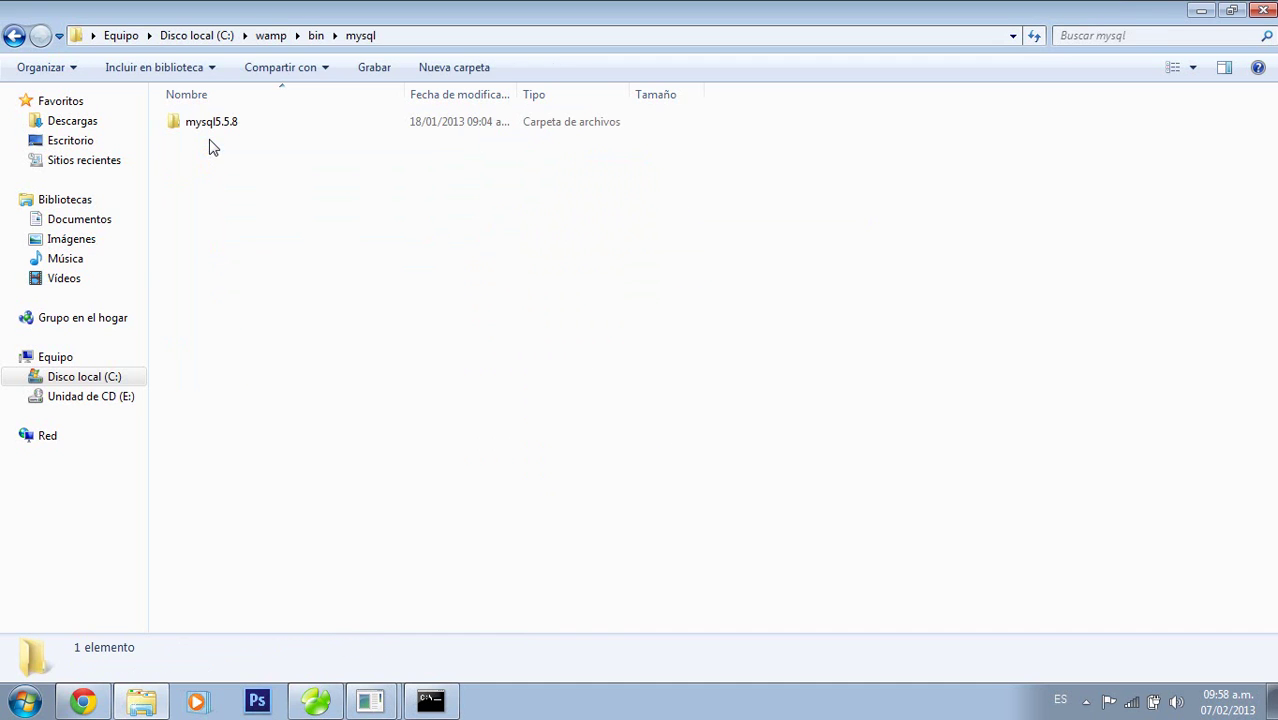
pyautogui.doubleClick(205, 124)
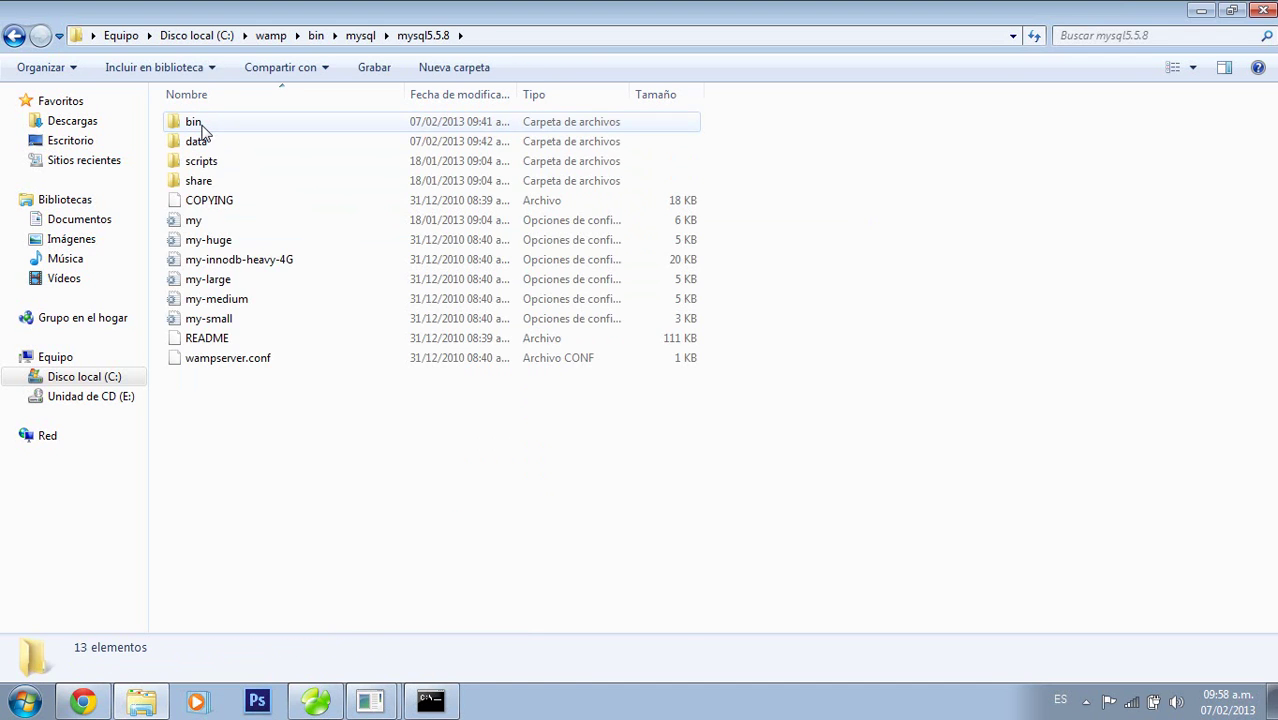
pyautogui.click(201, 125)
pyautogui.doubleClick(203, 128)
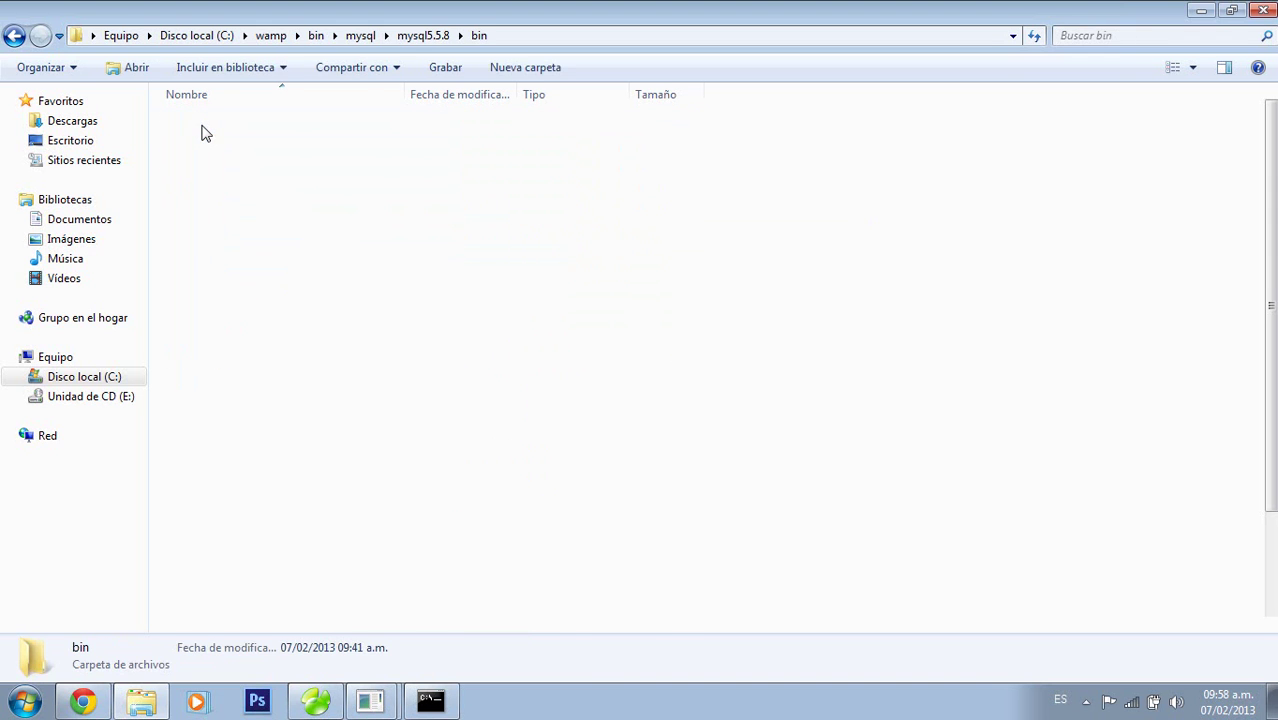
pyautogui.click(518, 41)
pyautogui.click(404, 35)
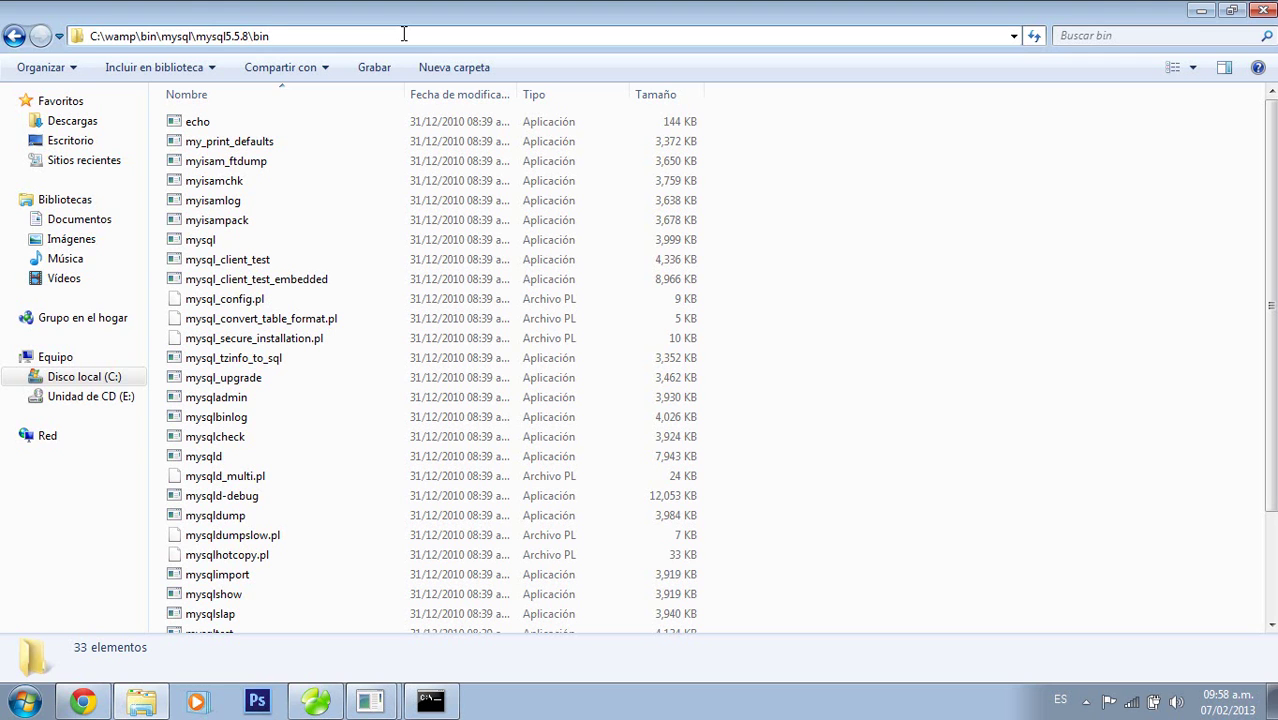
pyautogui.moveTo(404, 35); pyautogui.dragTo(89, 18)
pyautogui.press('cmd+c')
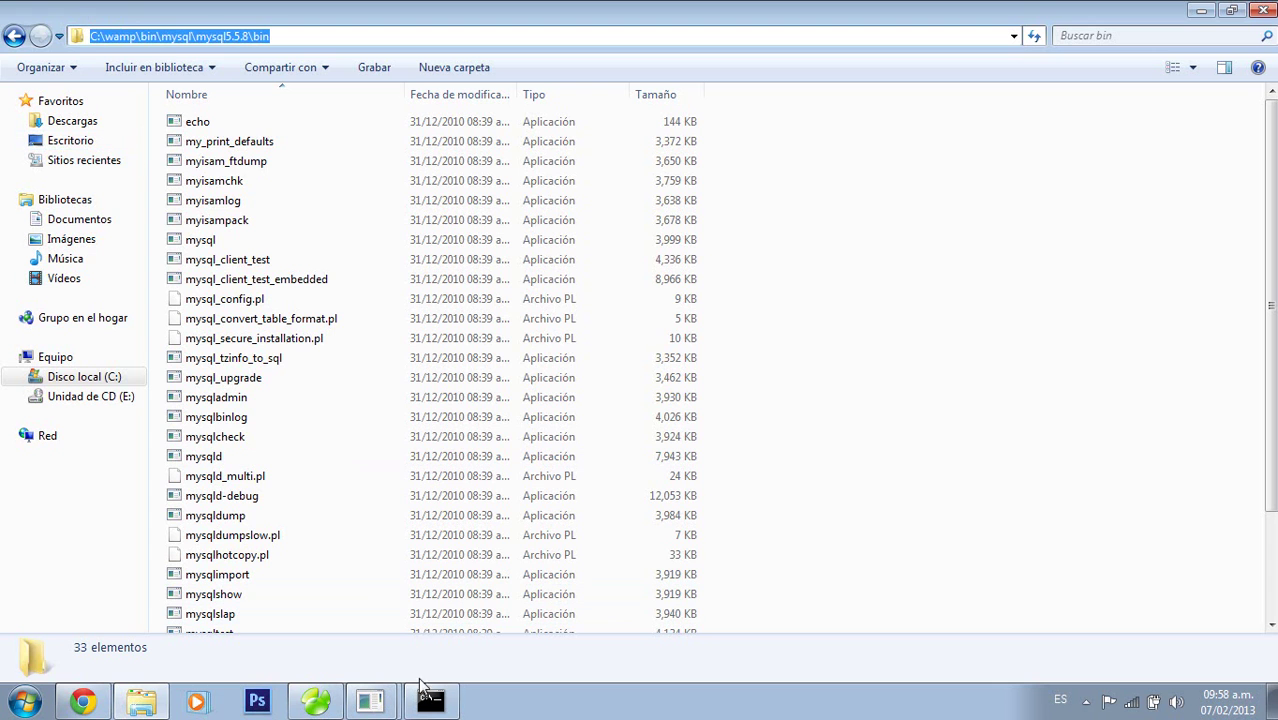
# Close the duplicate MySQL console window, keeping one mysql.exe console open
pyautogui.click(430, 700)
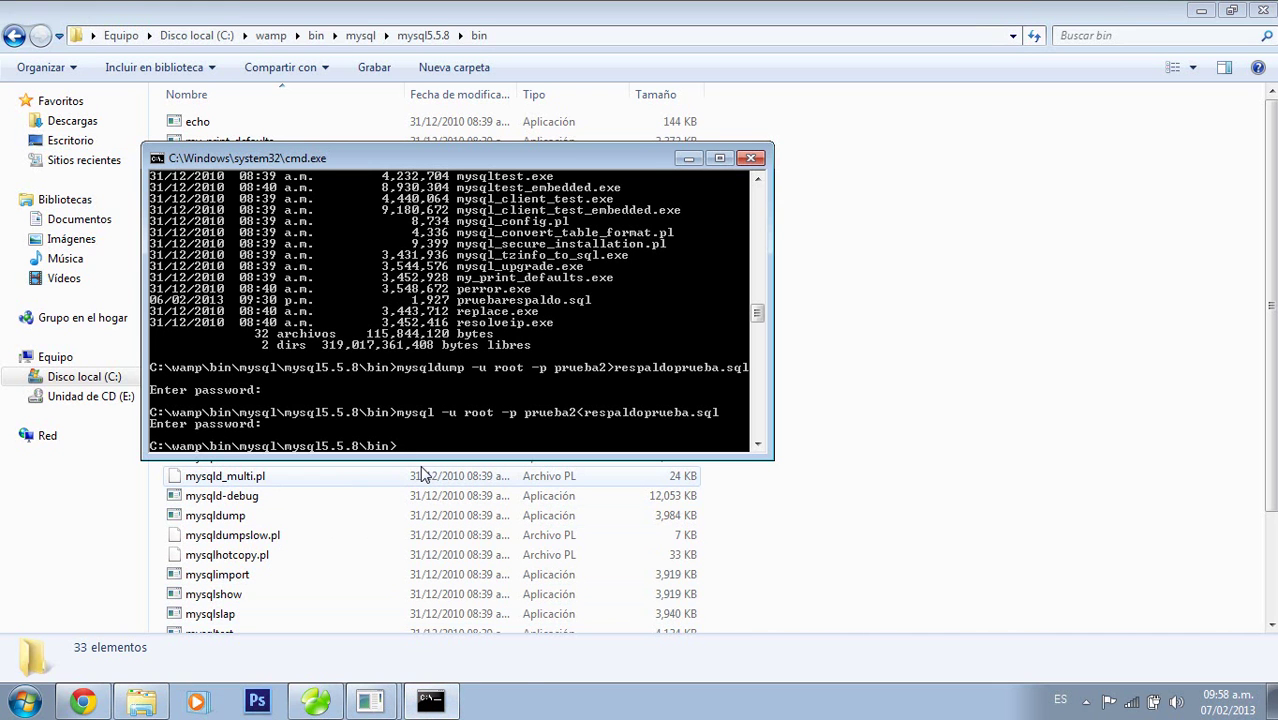
pyautogui.moveTo(372, 700)
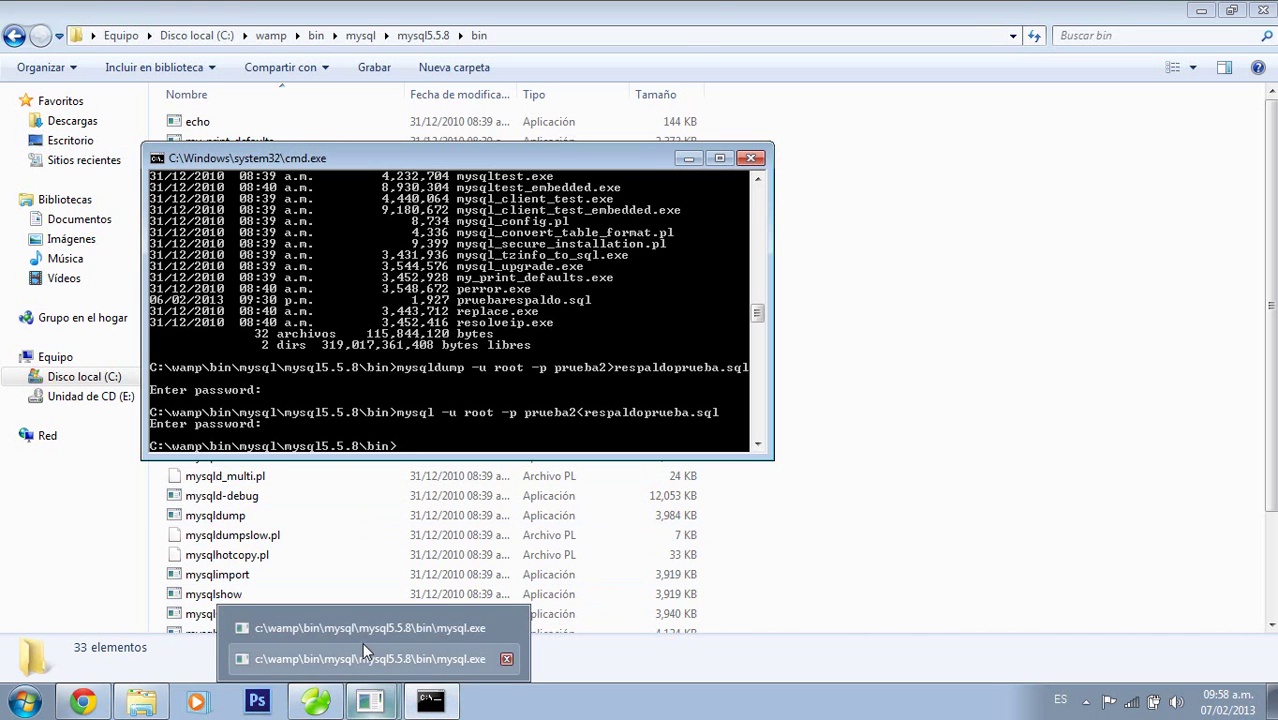
pyautogui.click(363, 647)
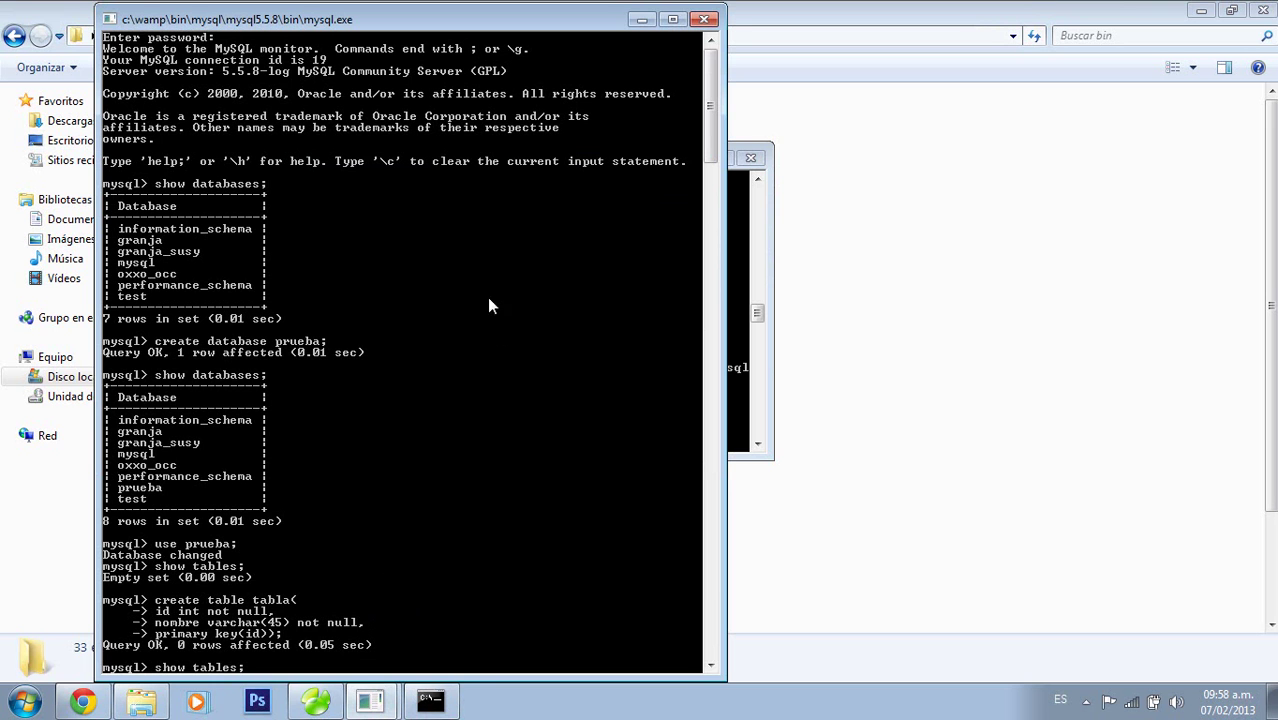
pyautogui.click(704, 19)
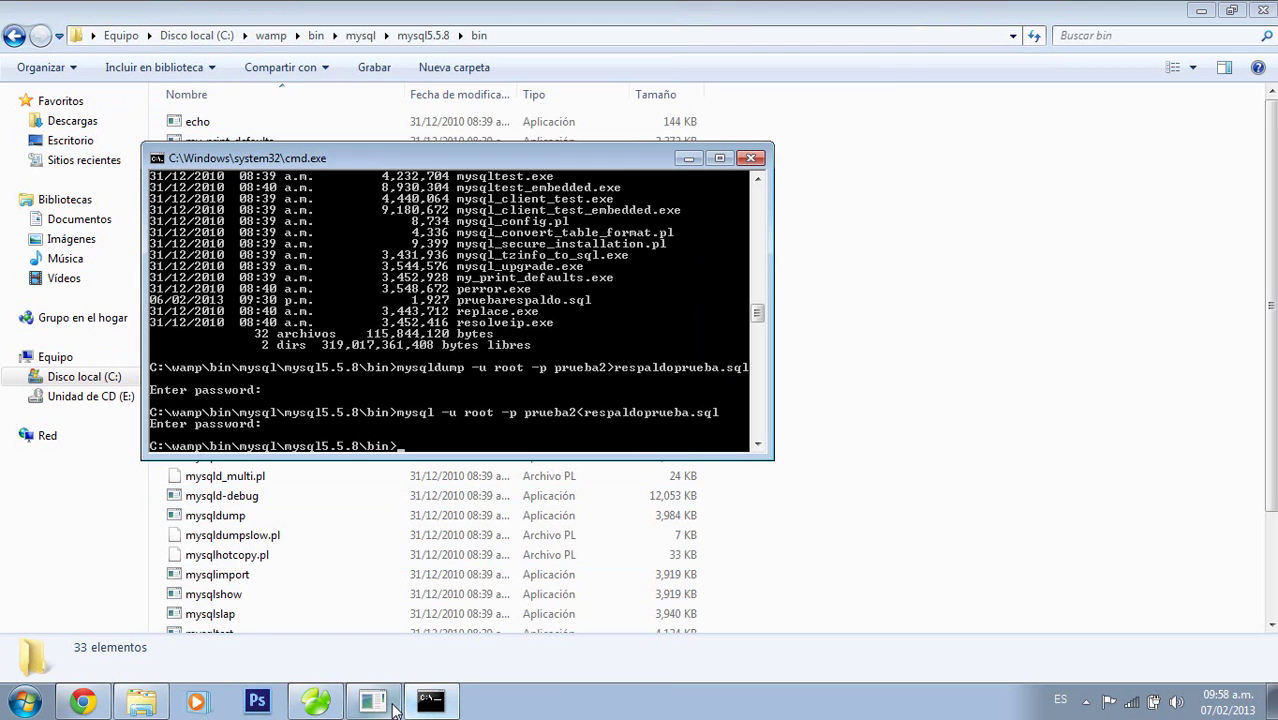
# Run source C:\wamp\bin\mysql\mysql5.5.8\bin\respaldoprueba.sql to restore prueba2
pyautogui.click(392, 706)
pyautogui.write('s')
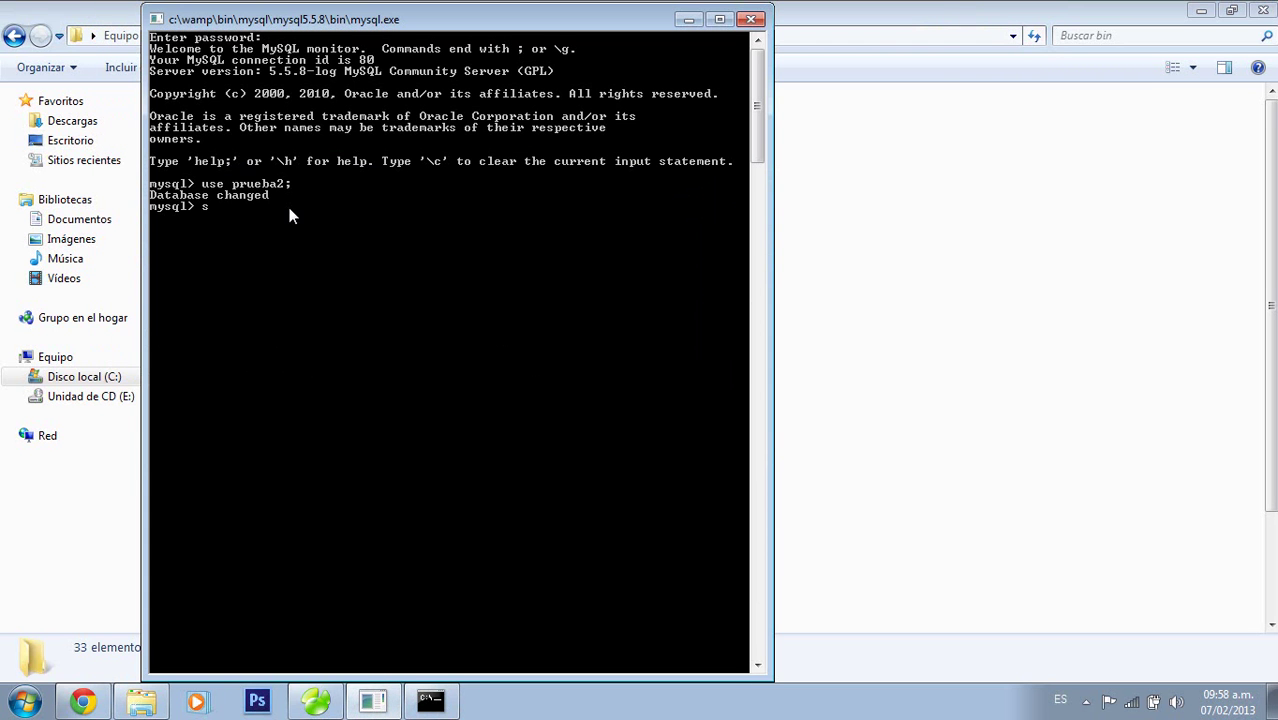
pyautogui.write('ource')
pyautogui.rightClick(290, 216)
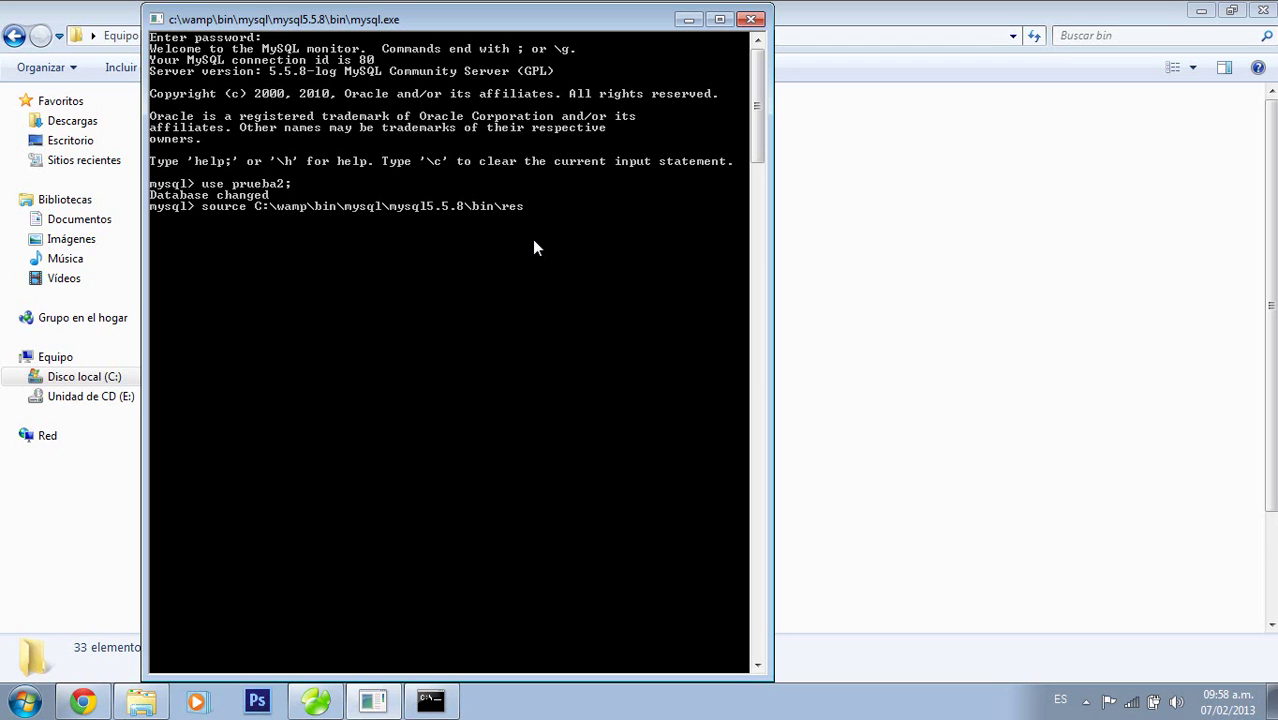
pyautogui.write('prueba.sql')
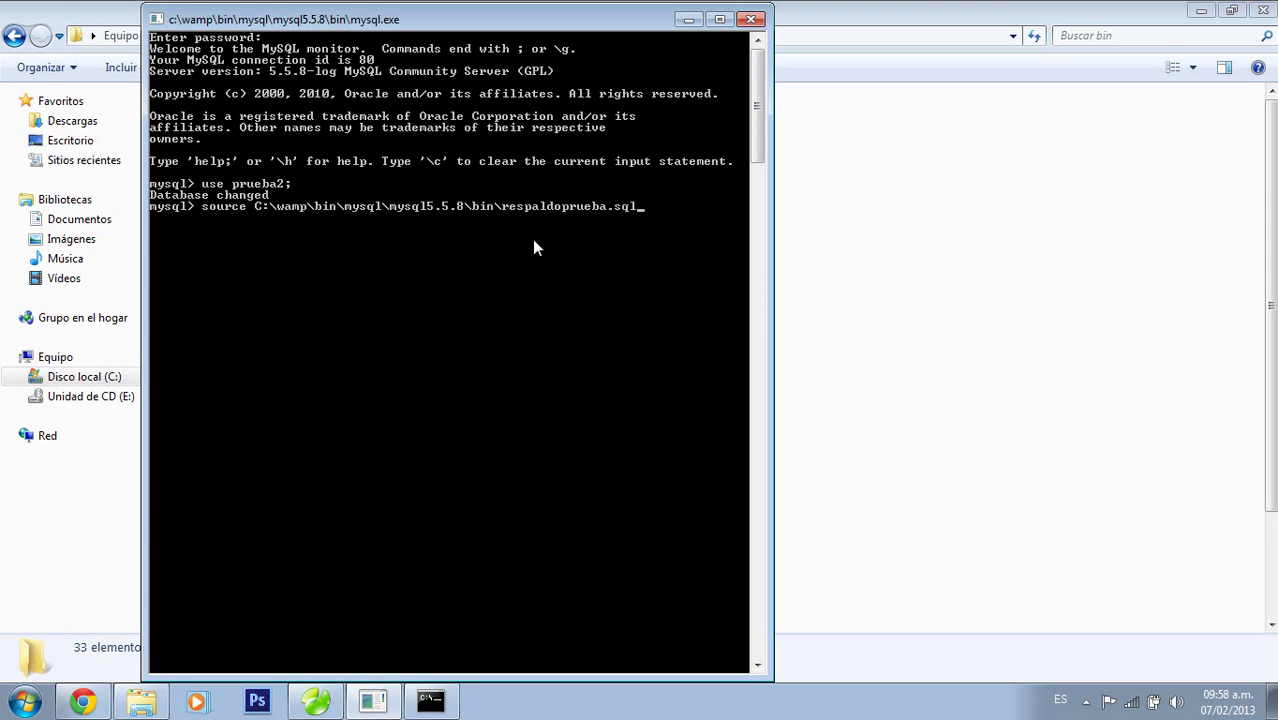
pyautogui.press('Return')
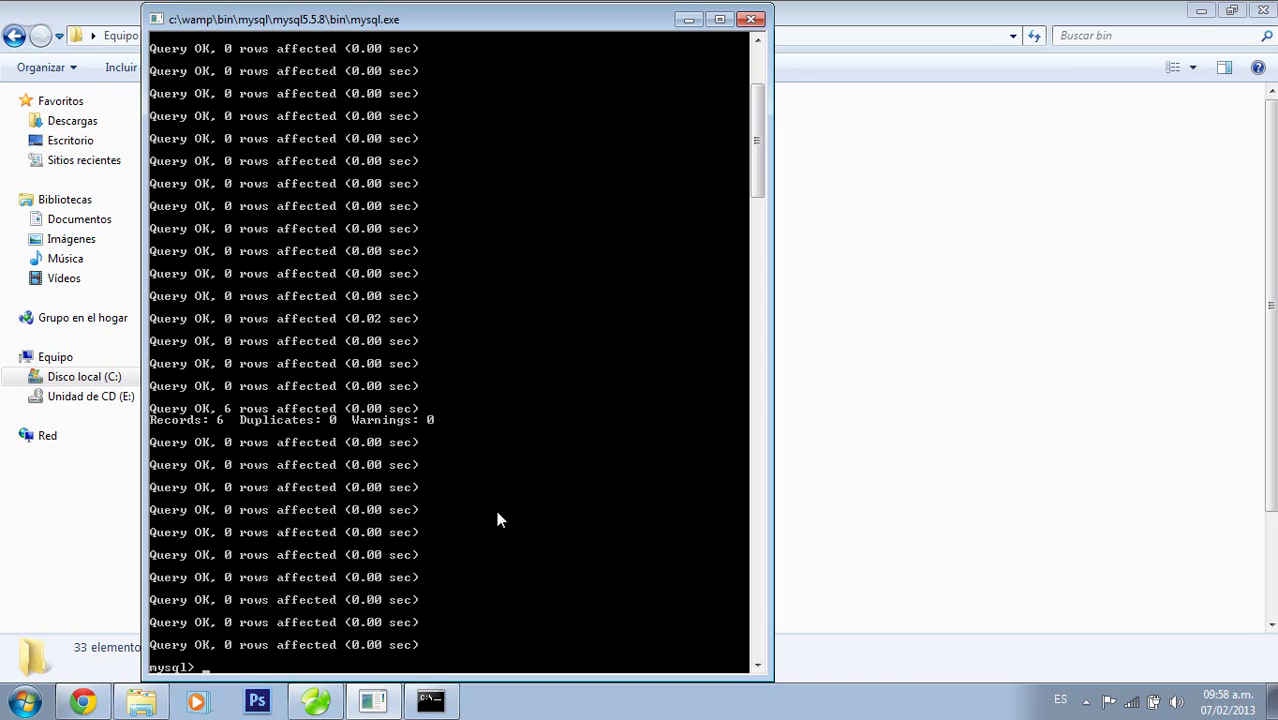
# Run show tables;, describe hoja1; and select *from hoja1; to confirm six rows, then close the console
pyautogui.write('show tables;')
pyautogui.press('Return')
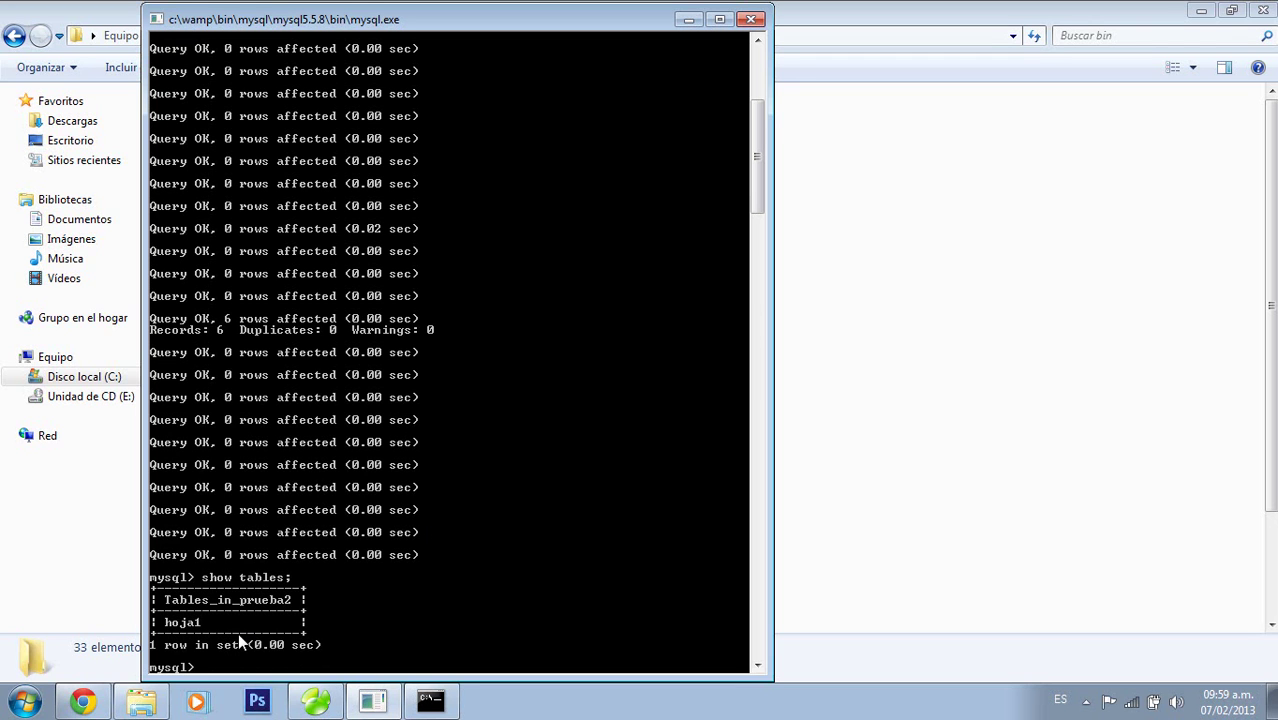
pyautogui.write('describe hoja1;')
pyautogui.press('Return')
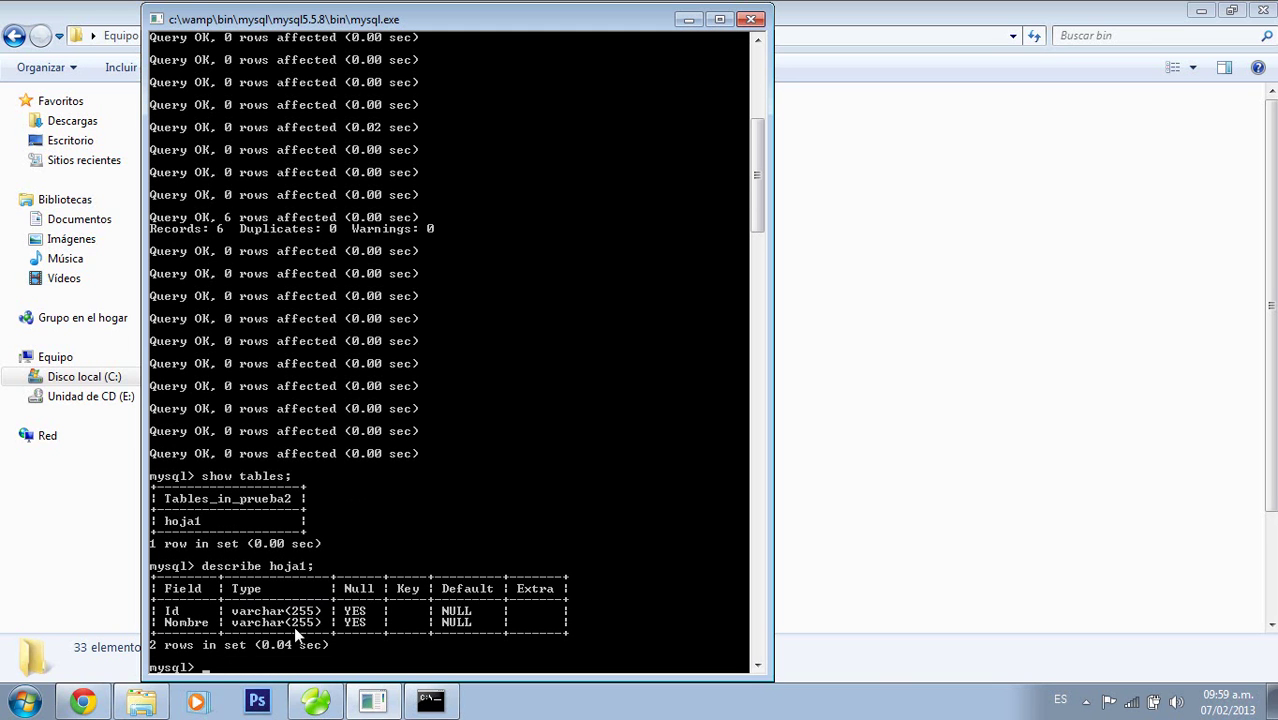
pyautogui.write('select *from hoja')
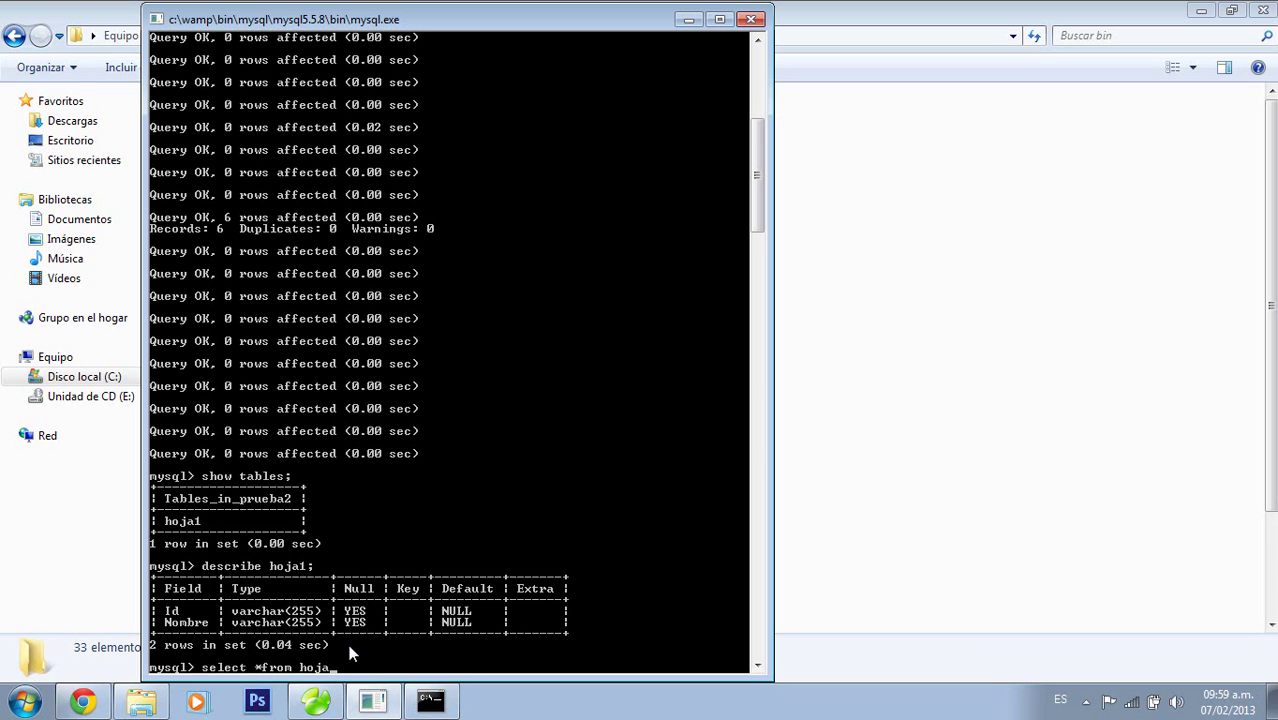
pyautogui.write('1;')
pyautogui.press('Return')
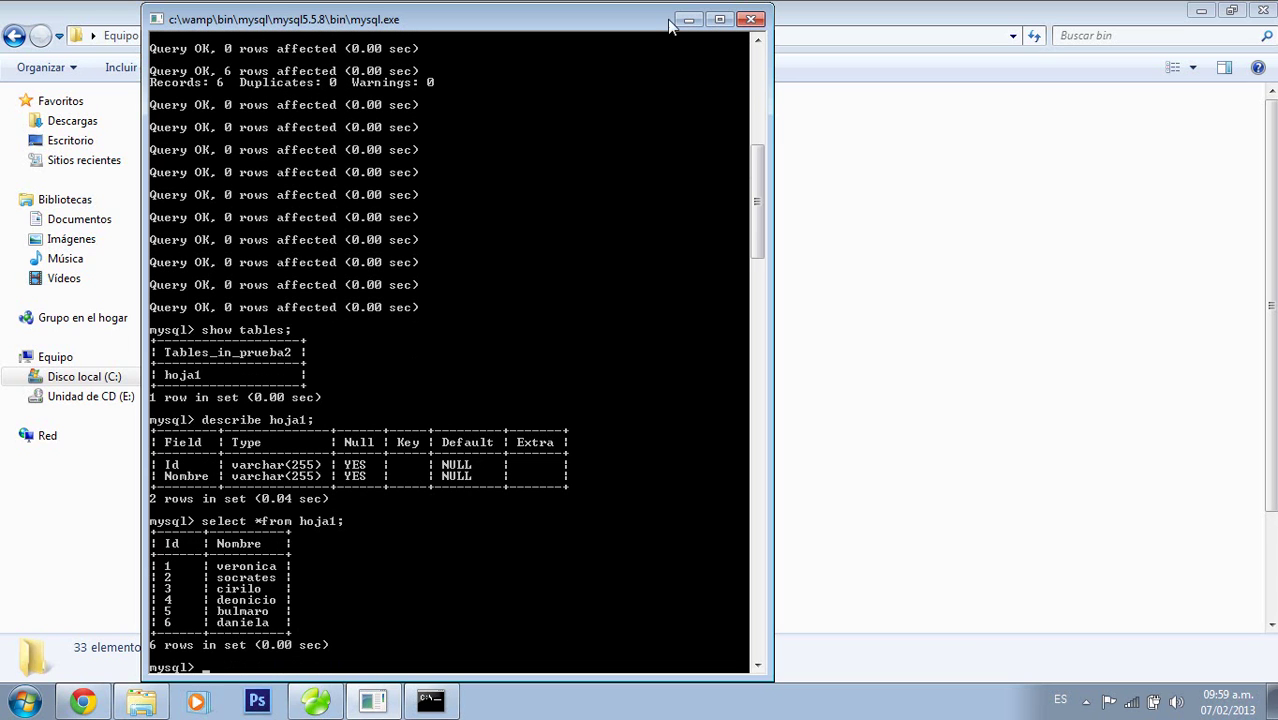
pyautogui.click(750, 19)
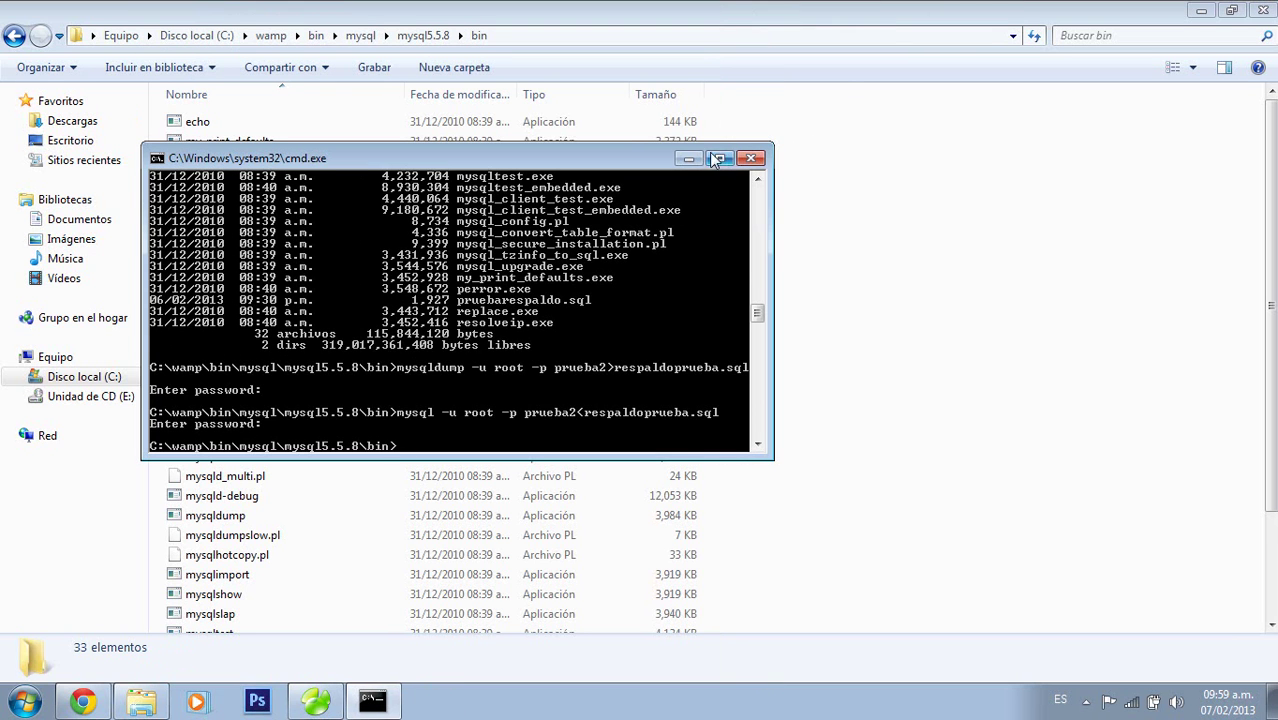
# Close the command prompt and file browser, and return to the phpMyAdmin home page
pyautogui.click(750, 158)
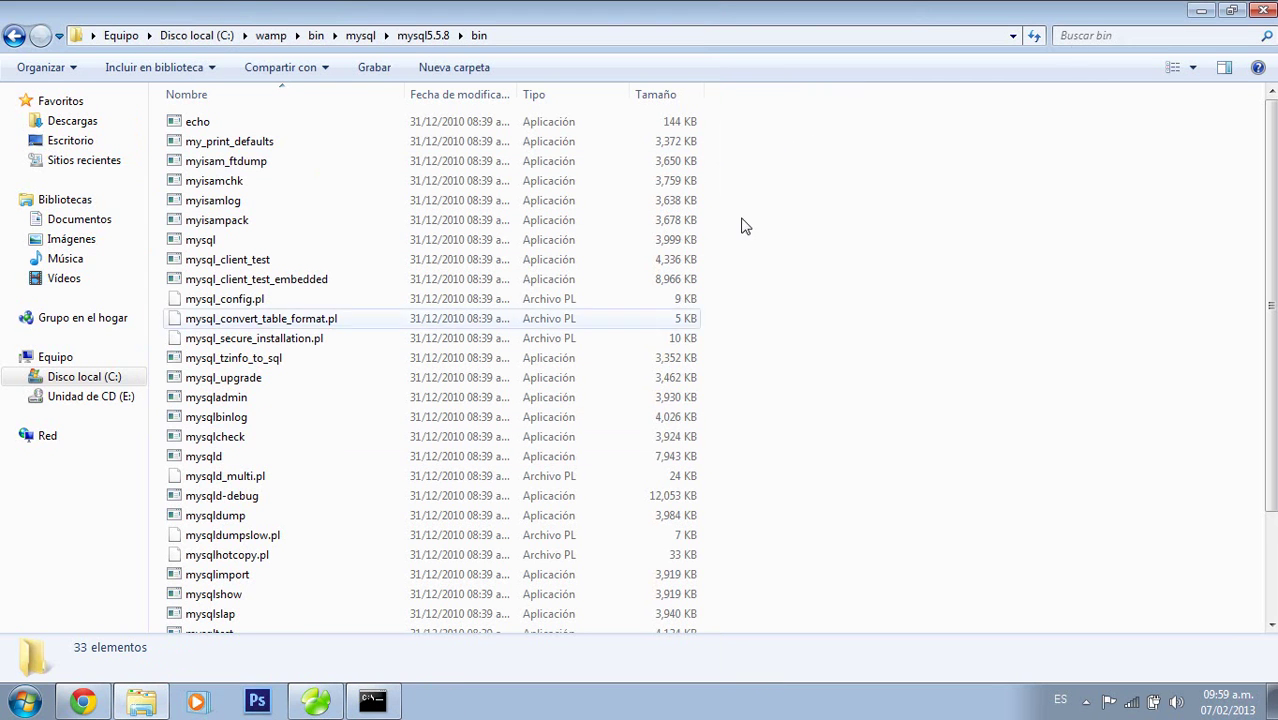
pyautogui.click(1262, 10)
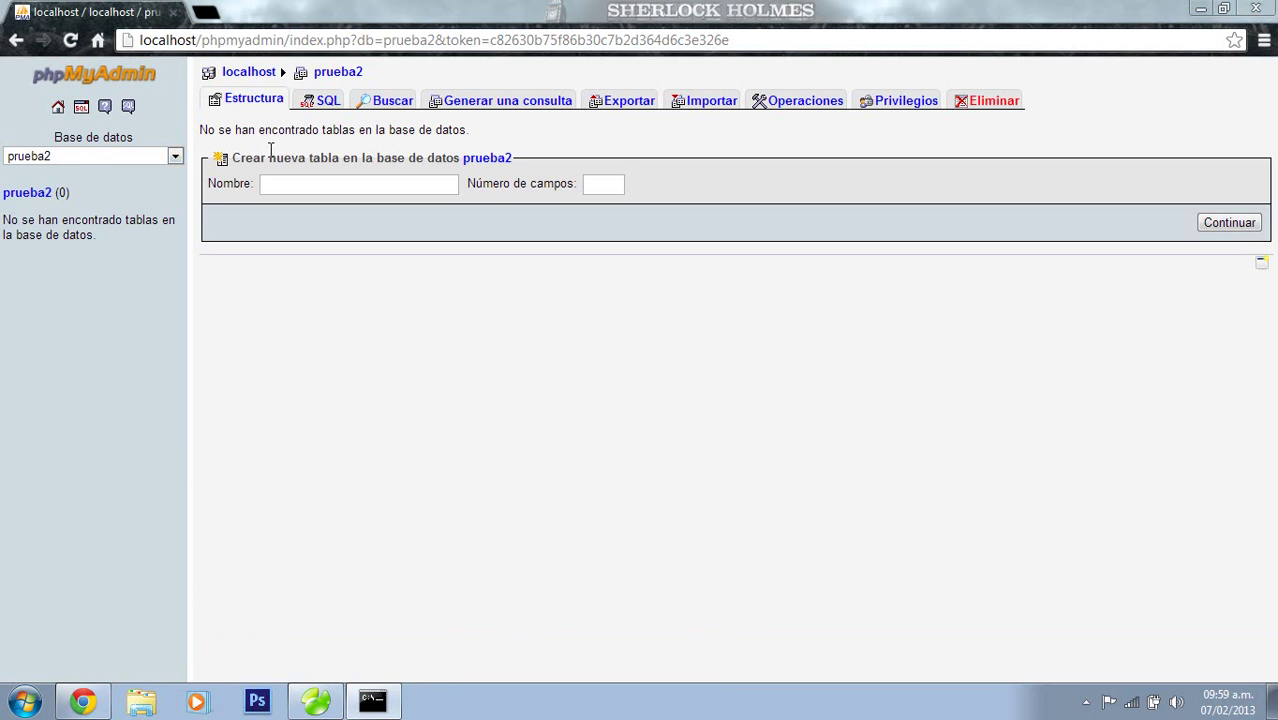
pyautogui.click(58, 107)
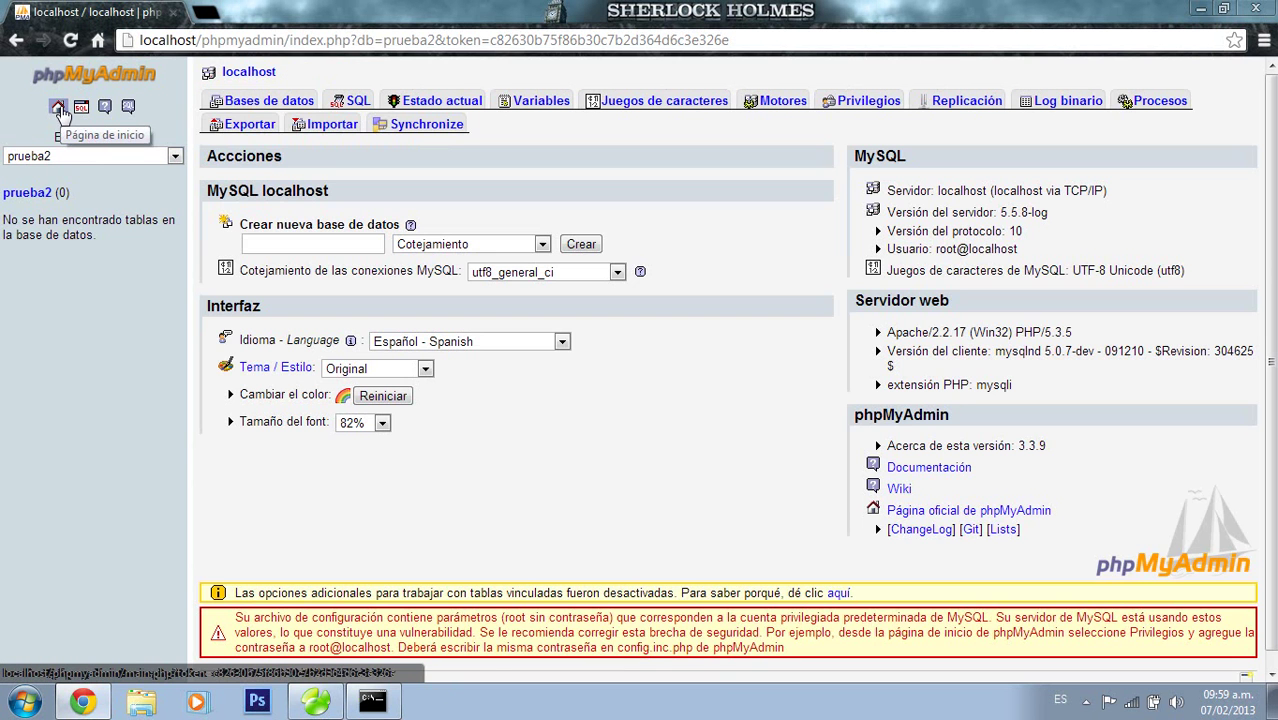
# Browse prueba2's hoja1 table to see its six rows, then close Chrome
pyautogui.click(53, 267)
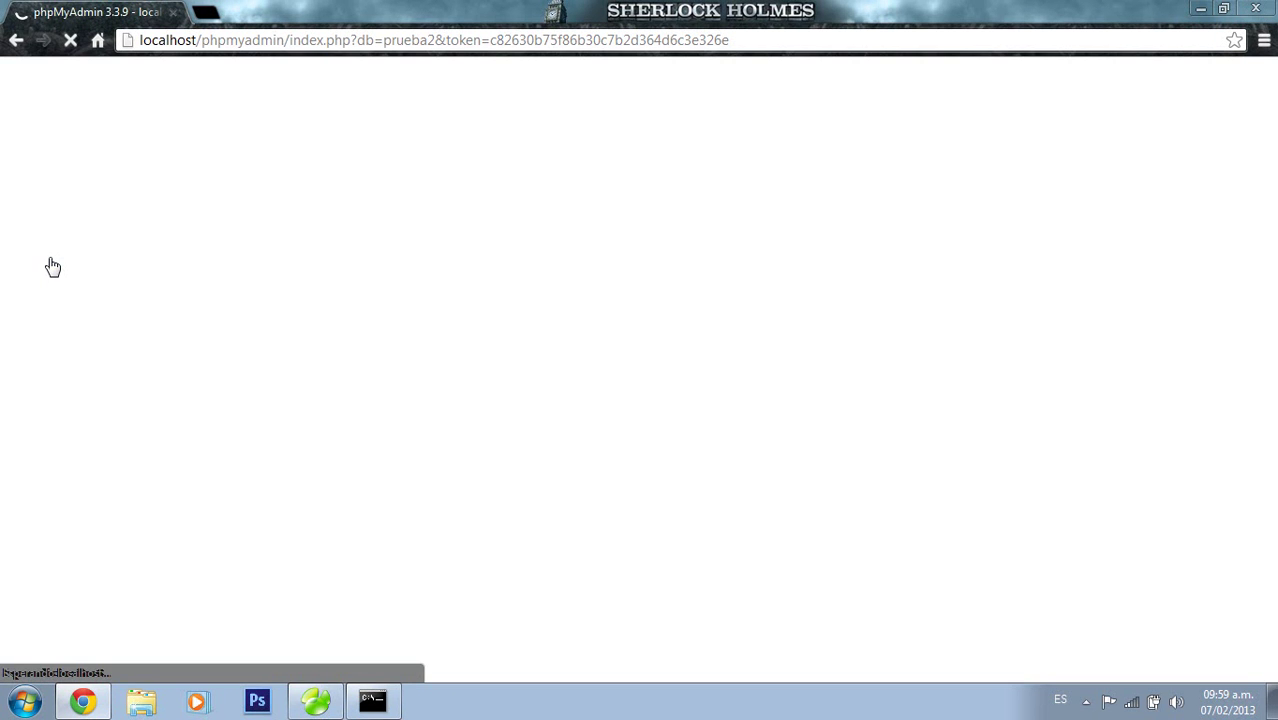
pyautogui.click(40, 248)
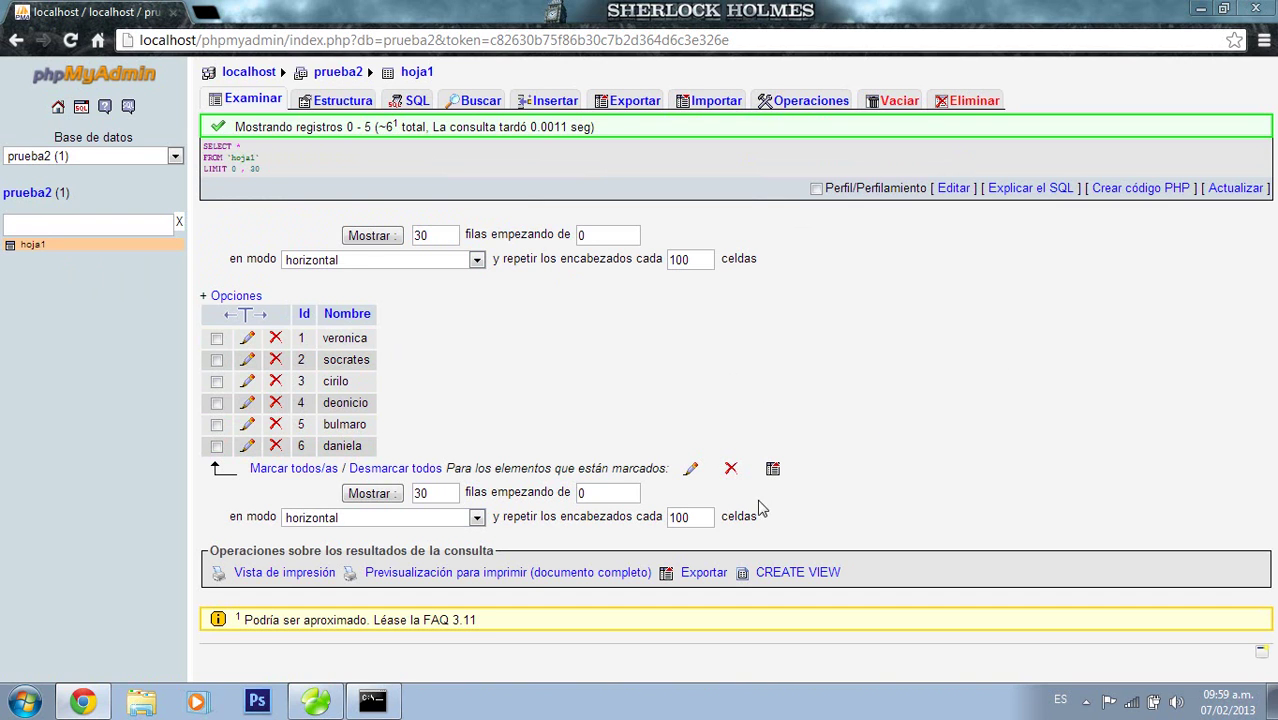
pyautogui.click(1268, 10)
# Close Navicat for MySQL and the leftover command prompt via its taskbar Cerrar ventana option
pyautogui.click(1263, 10)
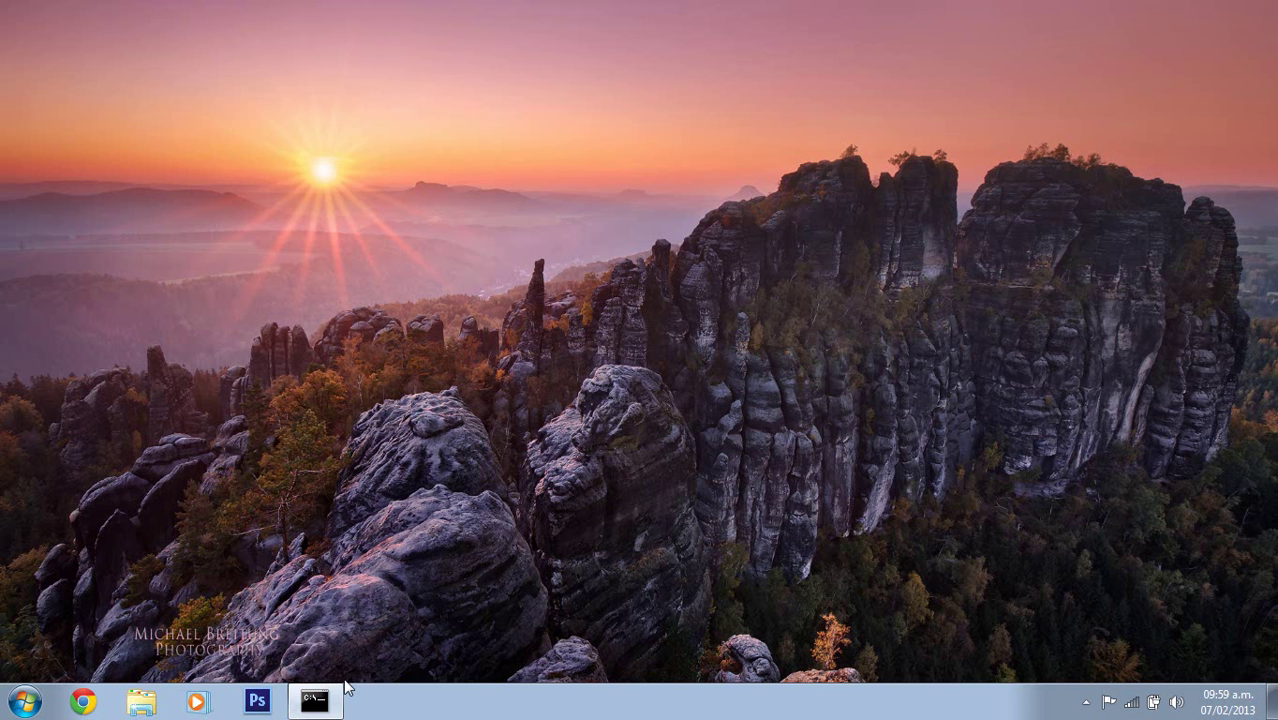
pyautogui.rightClick(338, 698)
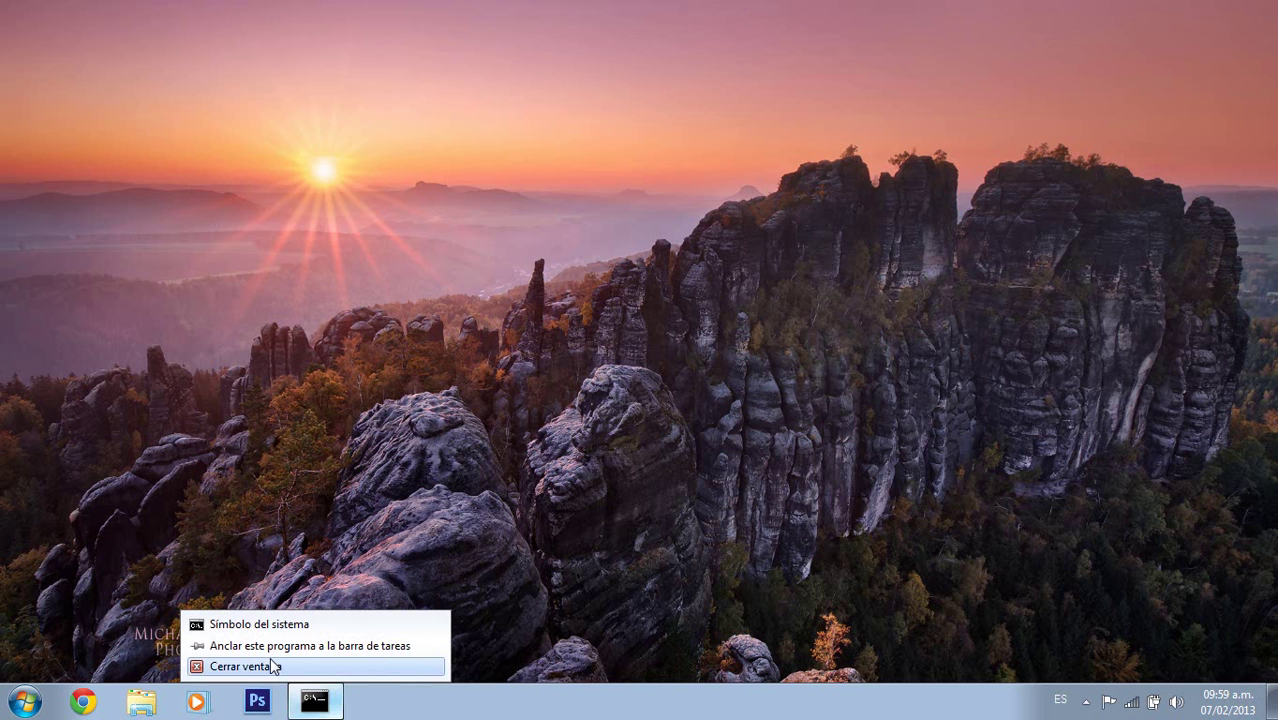
pyautogui.click(274, 667)
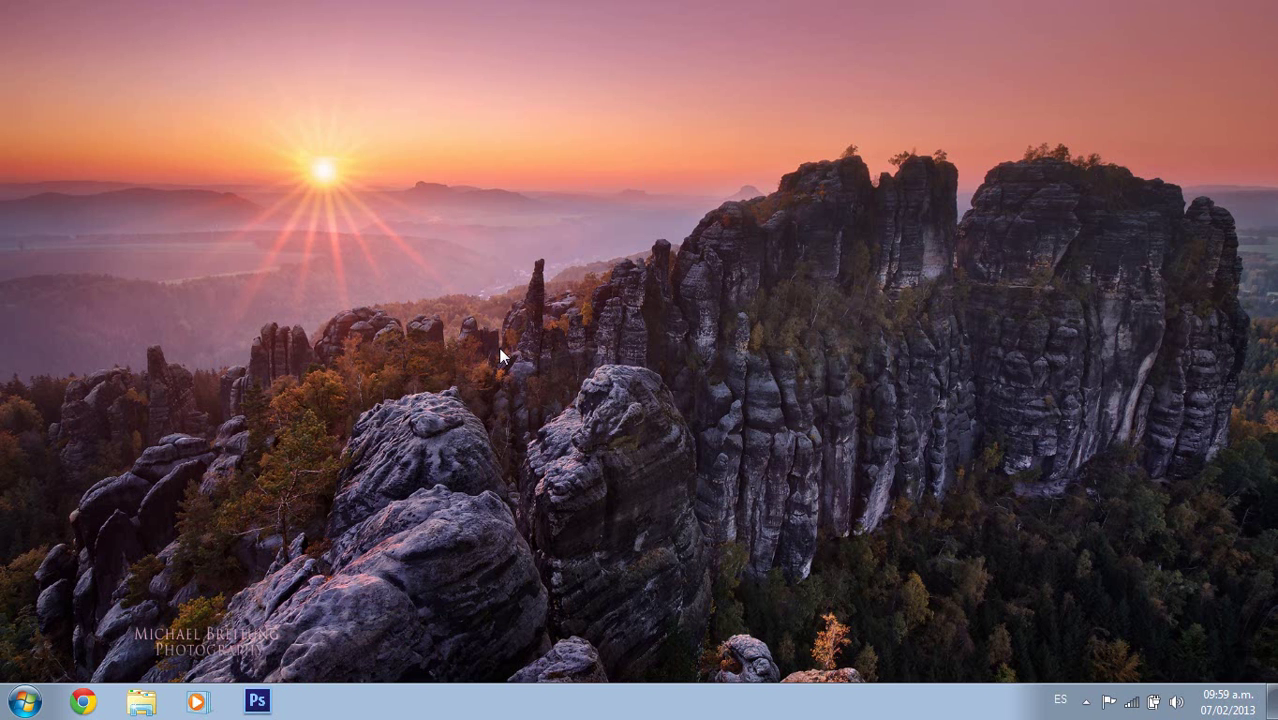